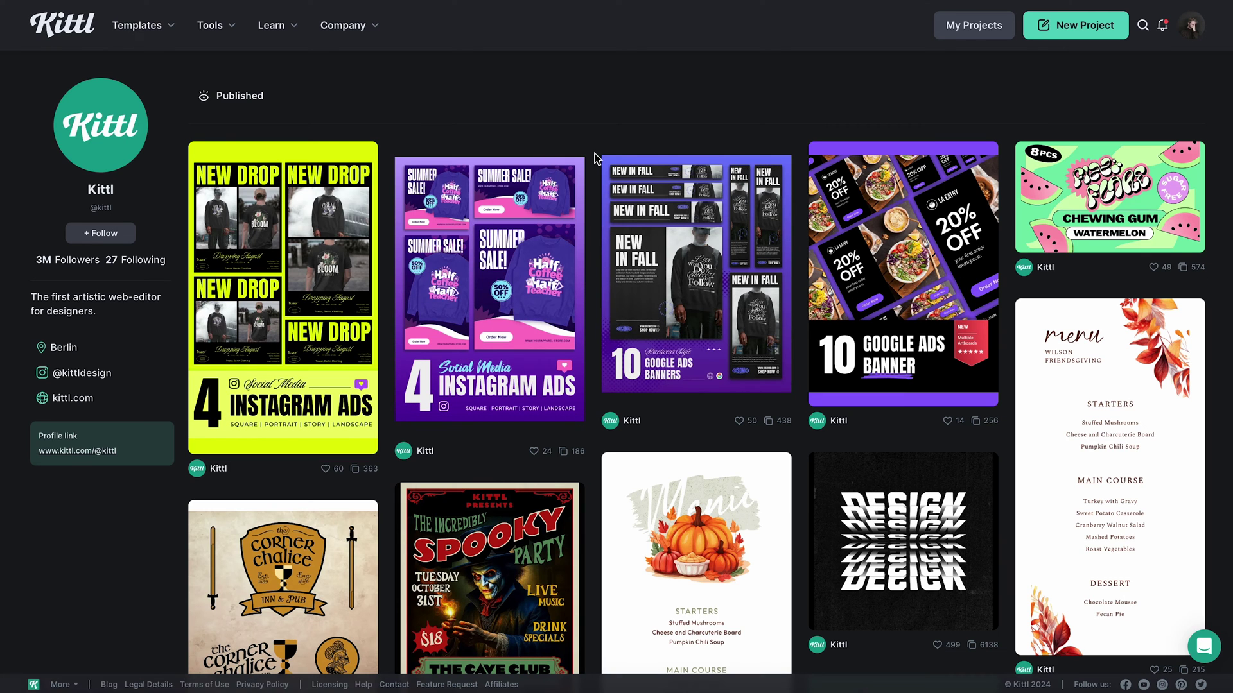
Start a new project from Kittl's 10 Streetwear Google Ads Banners template
left_click(681, 296)
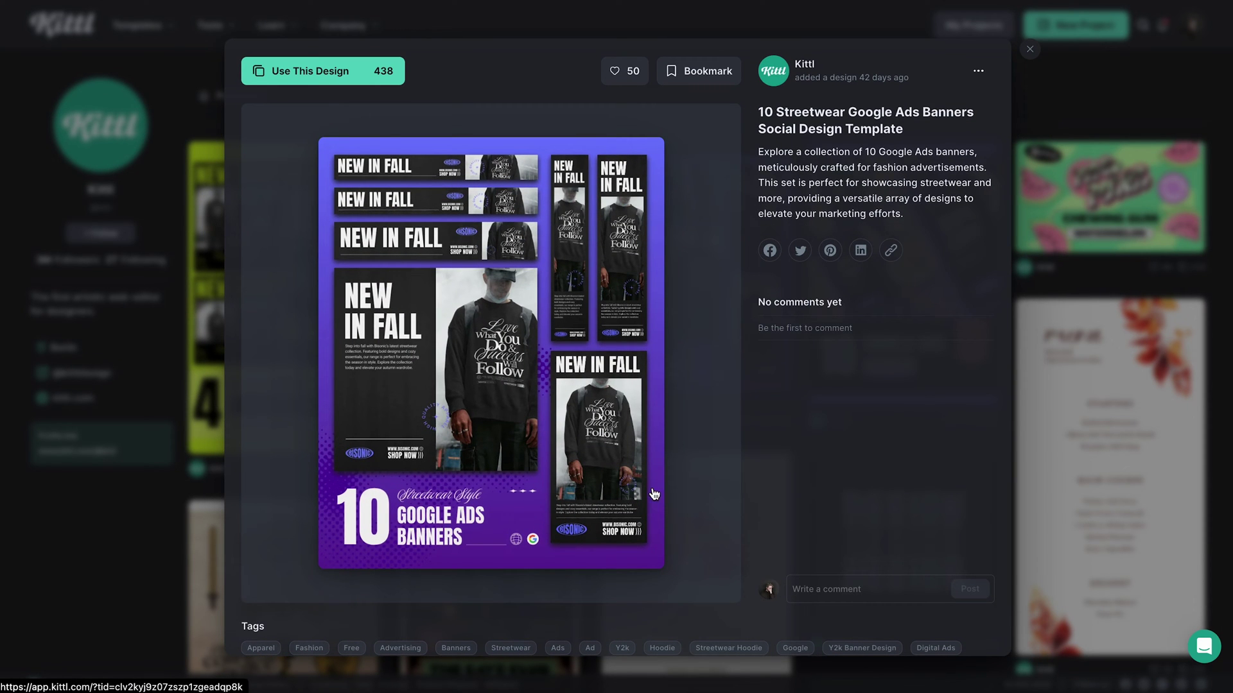
left_click(339, 75)
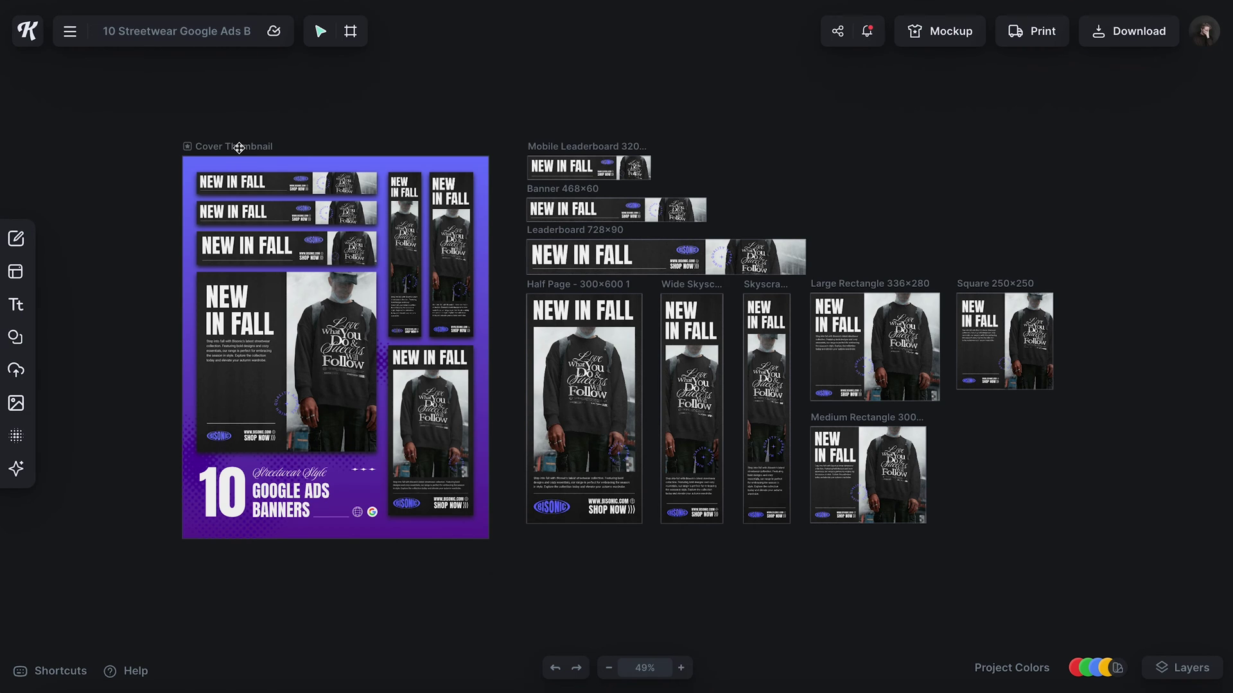
Delete the Cover Thumbnail artboard and fit all remaining banner artboards in view
left_click(239, 147)
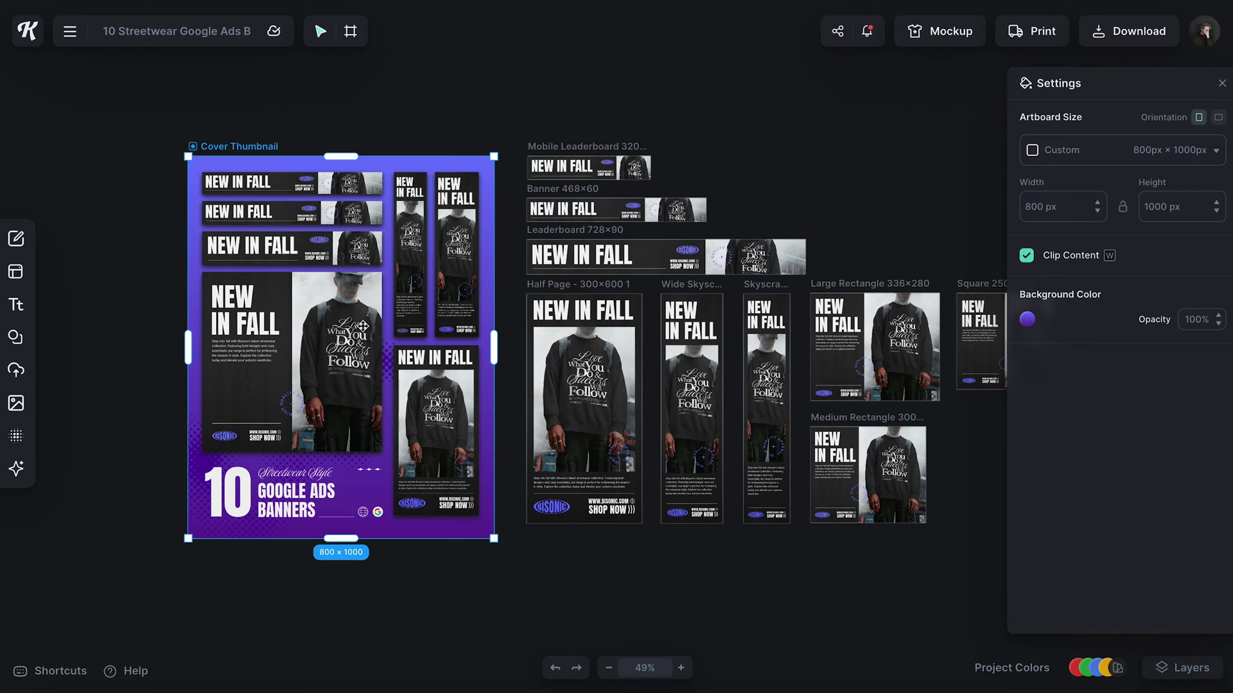
key("Delete")
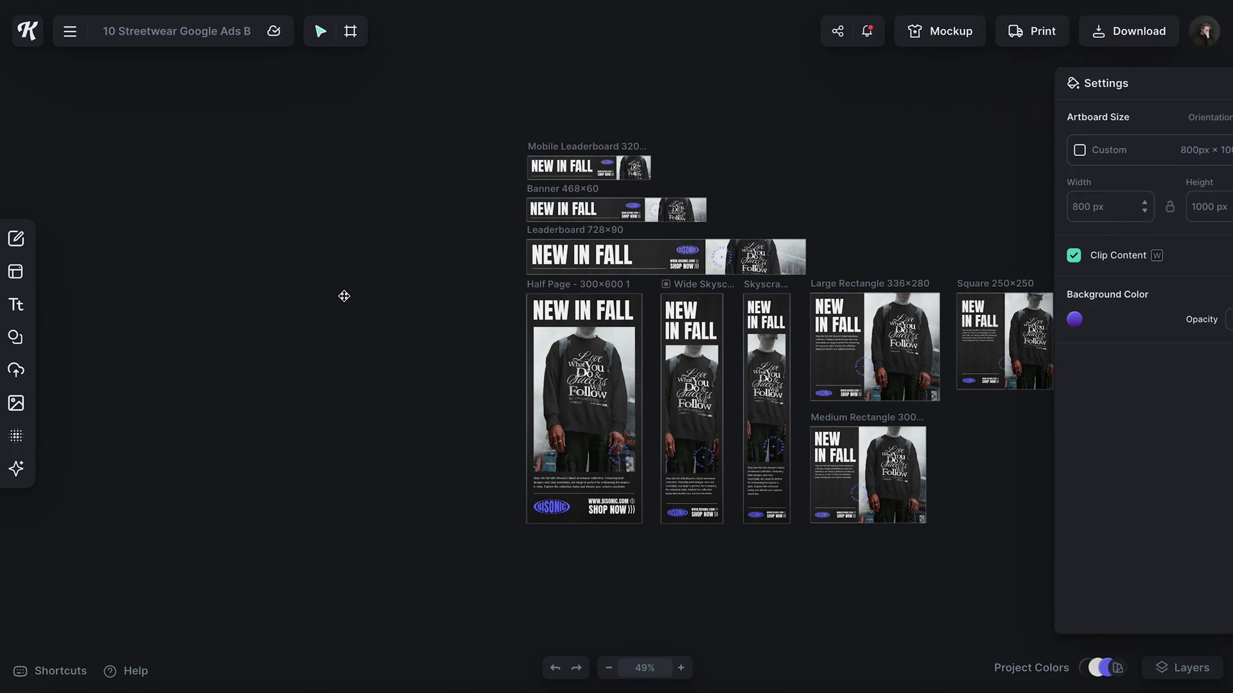
key("shift+1")
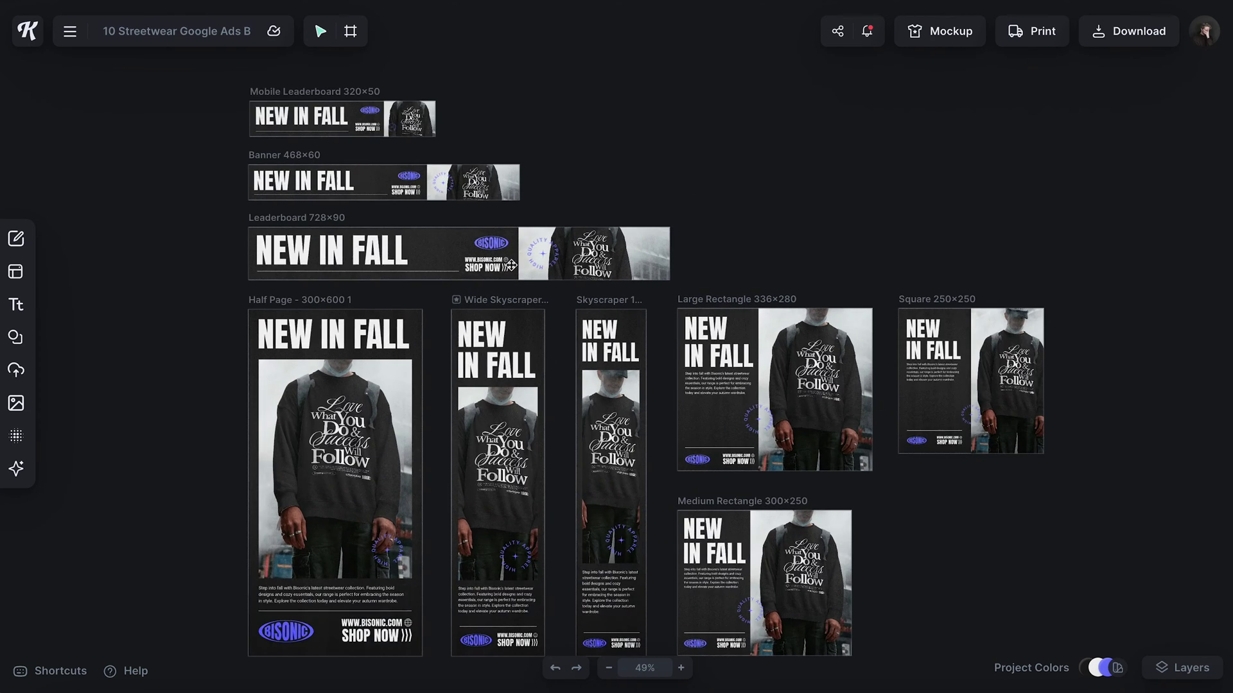
scroll(356, 376, "down", 1)
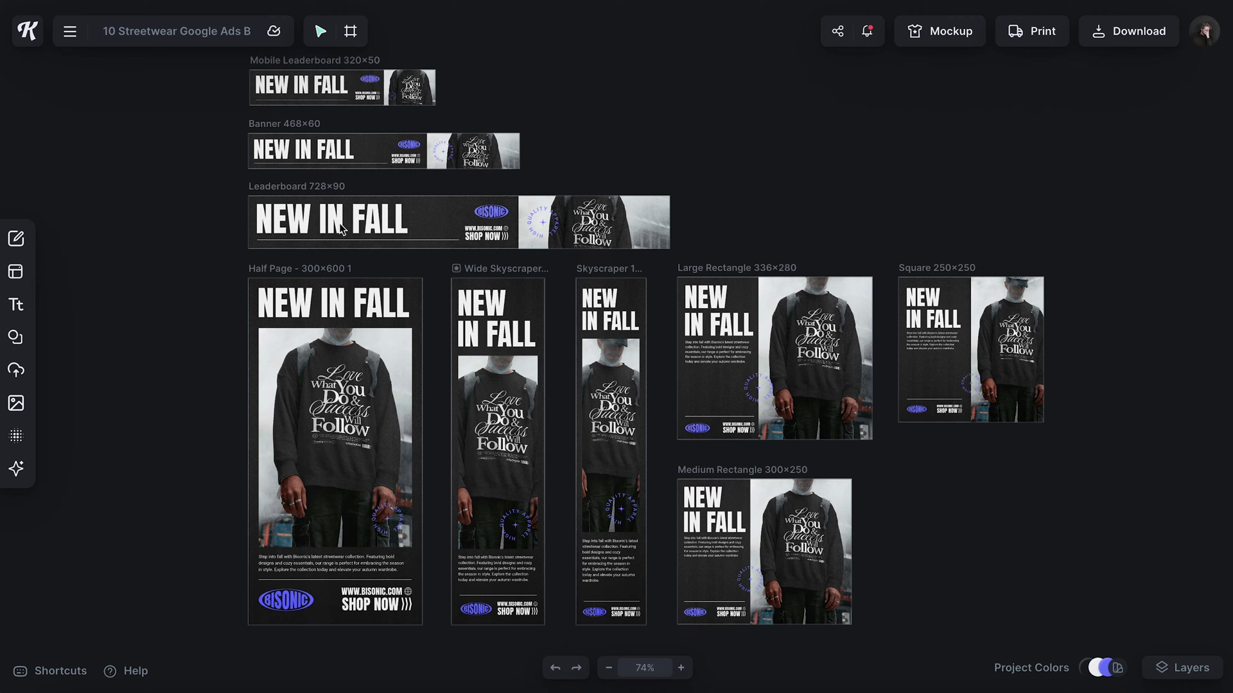
scroll(327, 88, "up", 1)
scroll(327, 89, "up", 2)
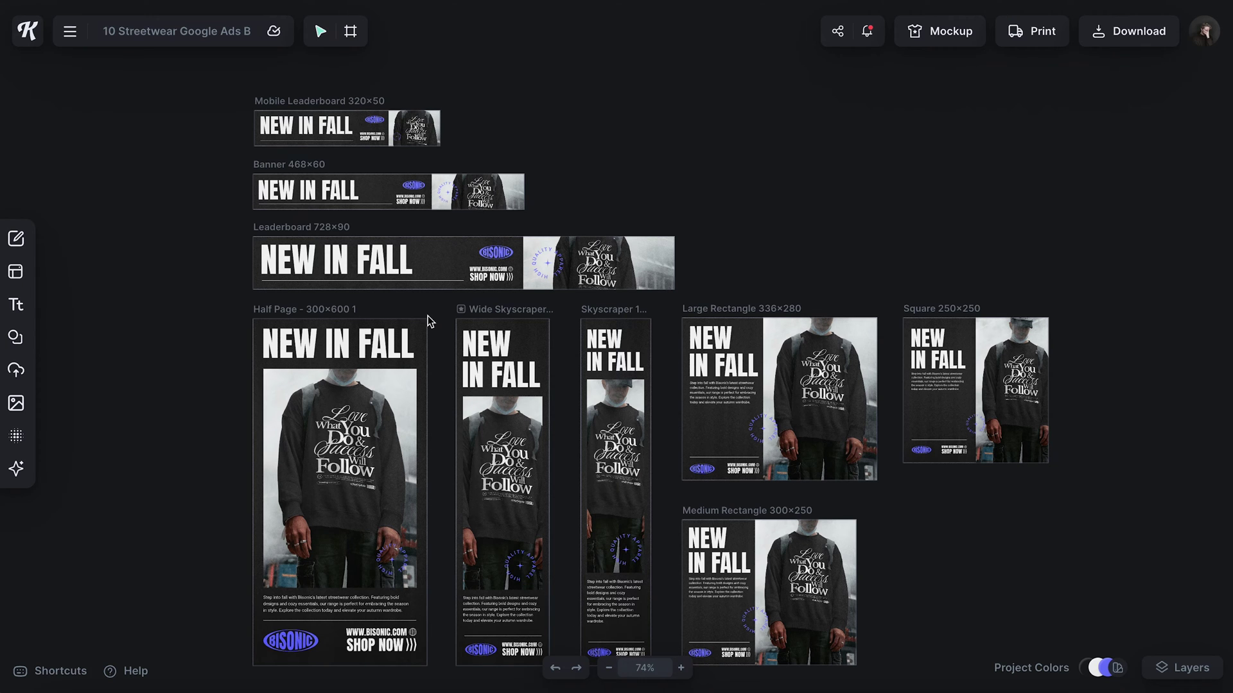
scroll(499, 310, "down", 2)
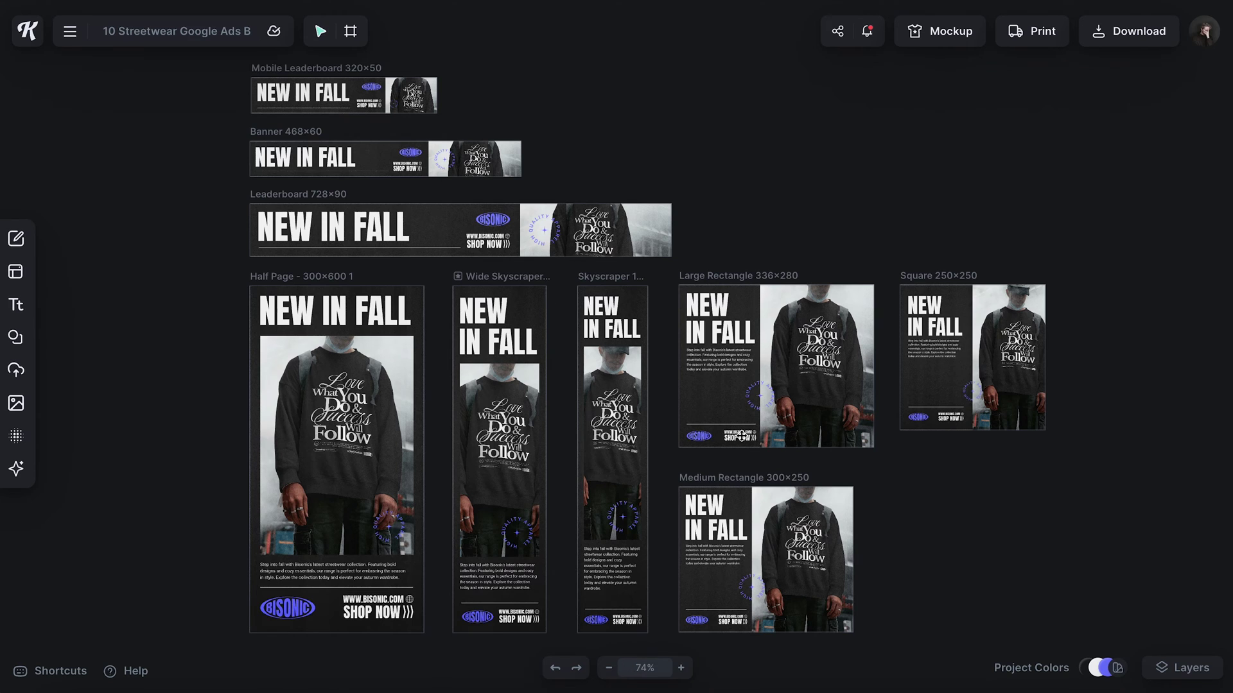
scroll(703, 376, "up", 3)
scroll(703, 376, "up", 2)
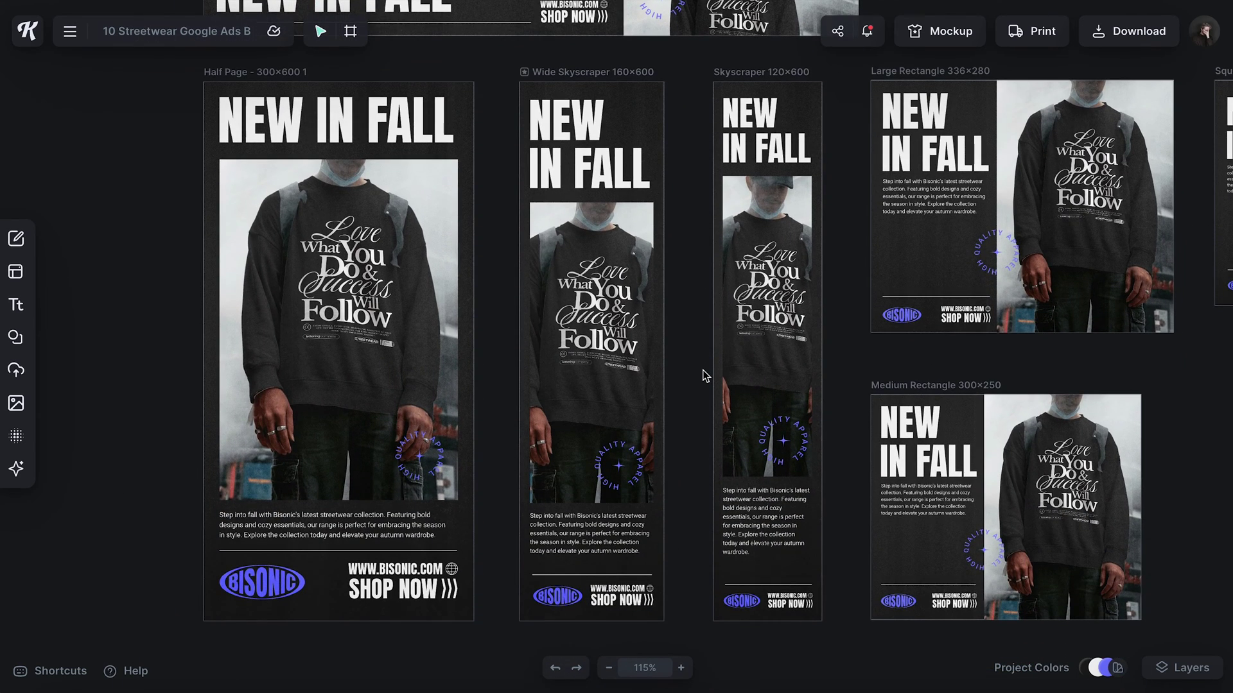
scroll(703, 376, "up", 2)
scroll(703, 376, "left", 2)
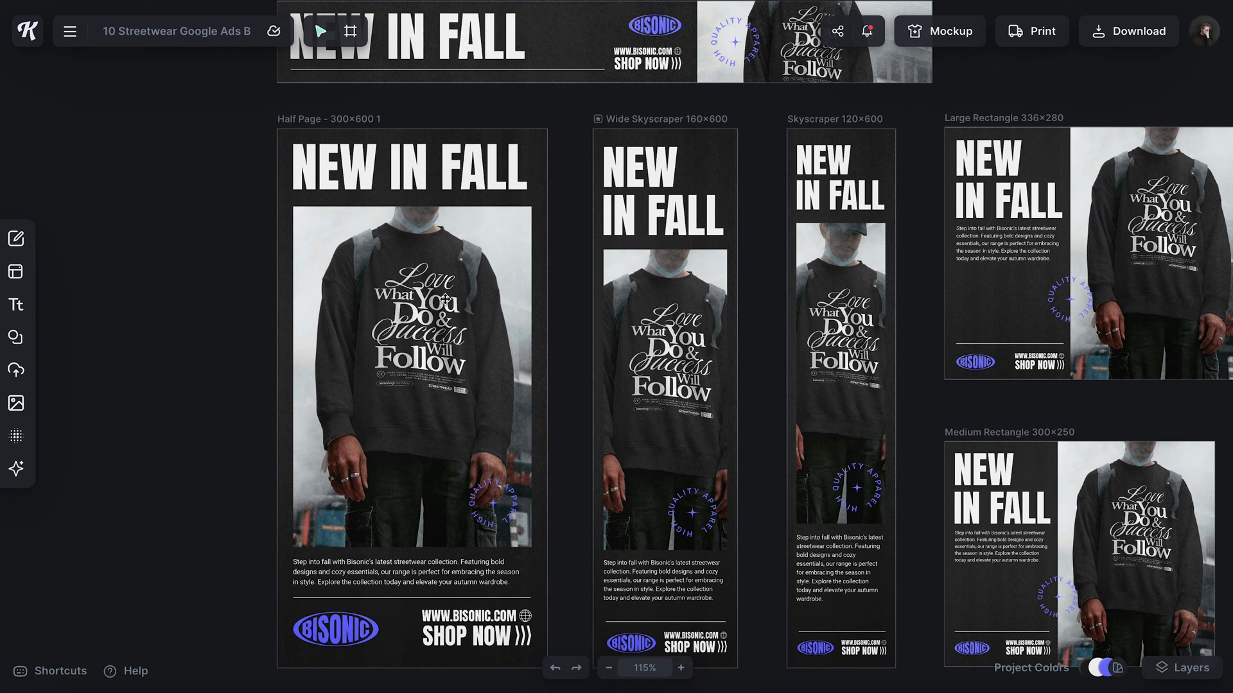
scroll(445, 298, "up", 1)
scroll(445, 299, "left", 1)
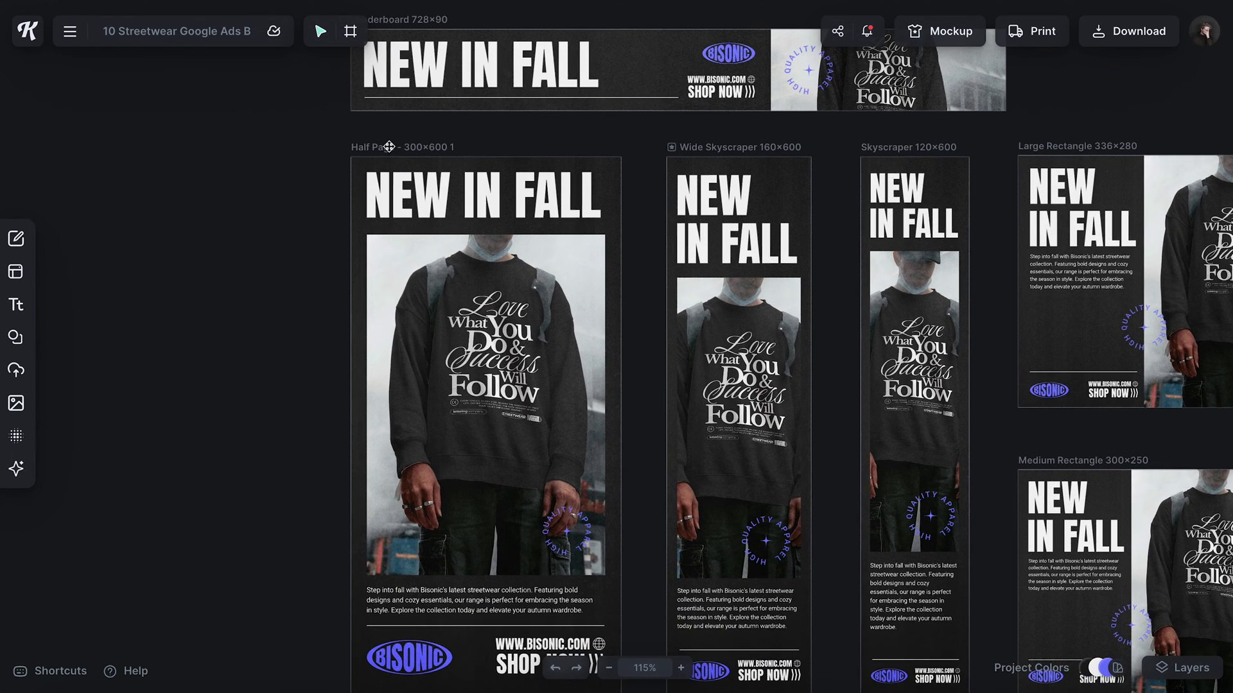
Remove the texture overlays from the Half Page, Wide Skyscraper and Skyscraper artboards
left_click(405, 254)
left_click(1177, 454)
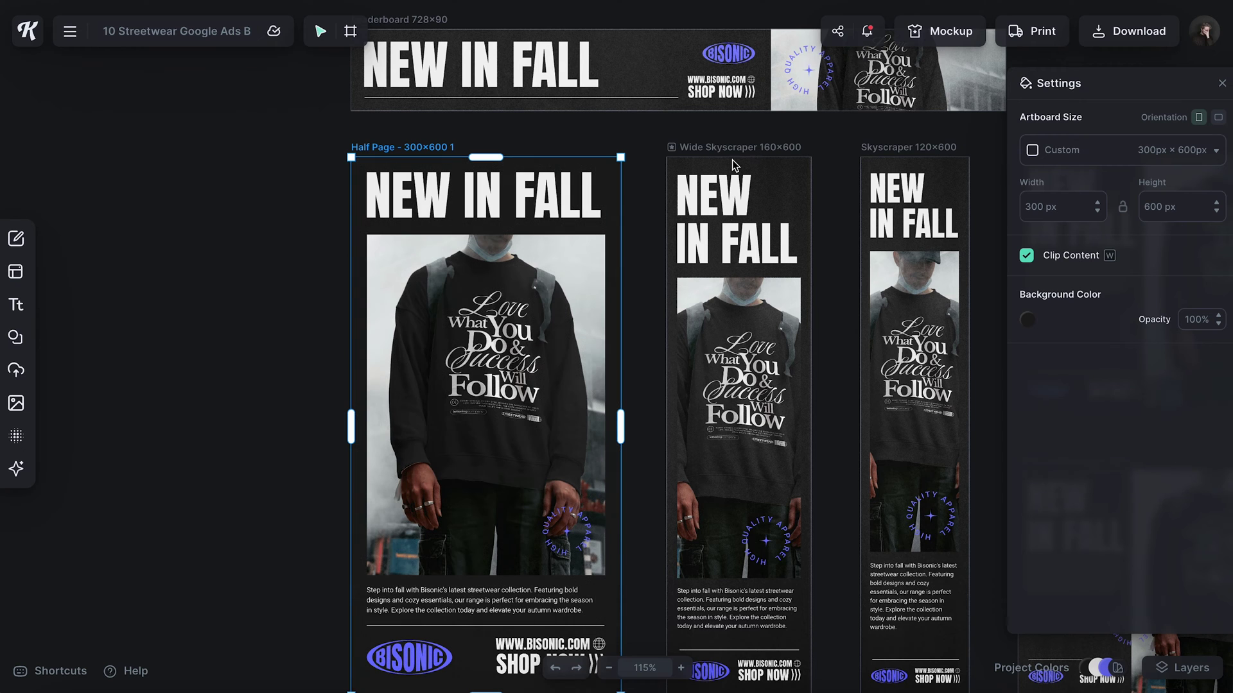
left_click(725, 147)
left_click(1181, 444)
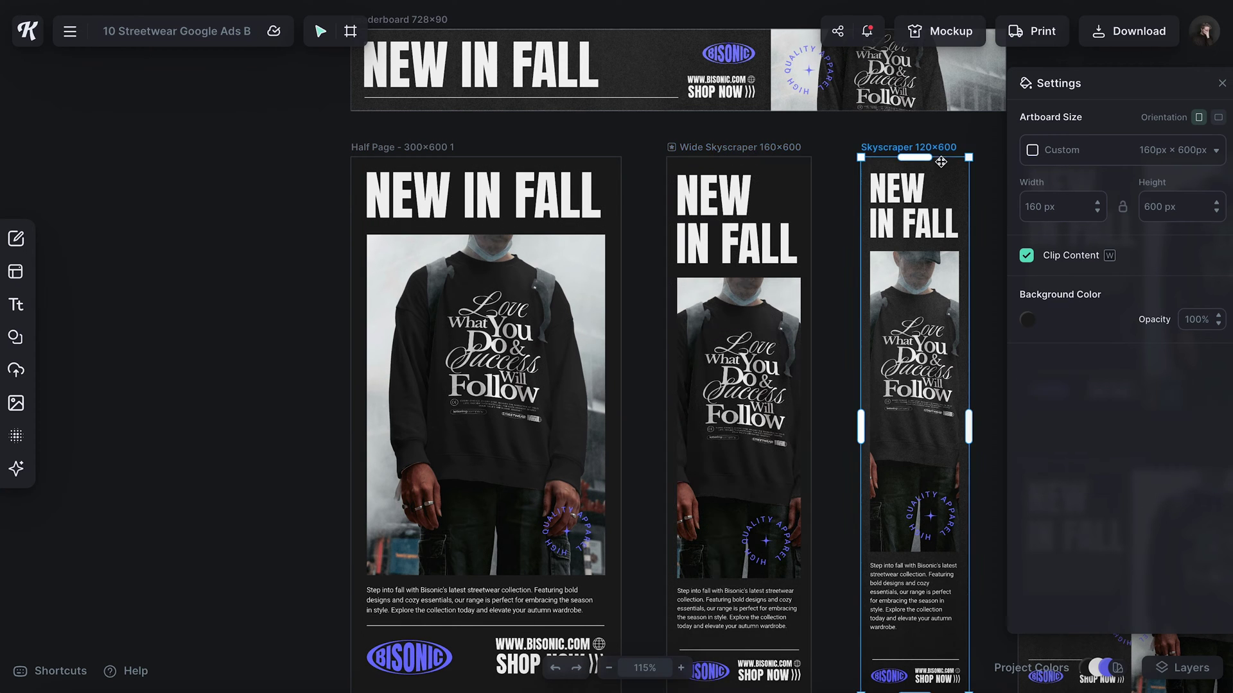
left_click(1181, 445)
left_click(588, 226)
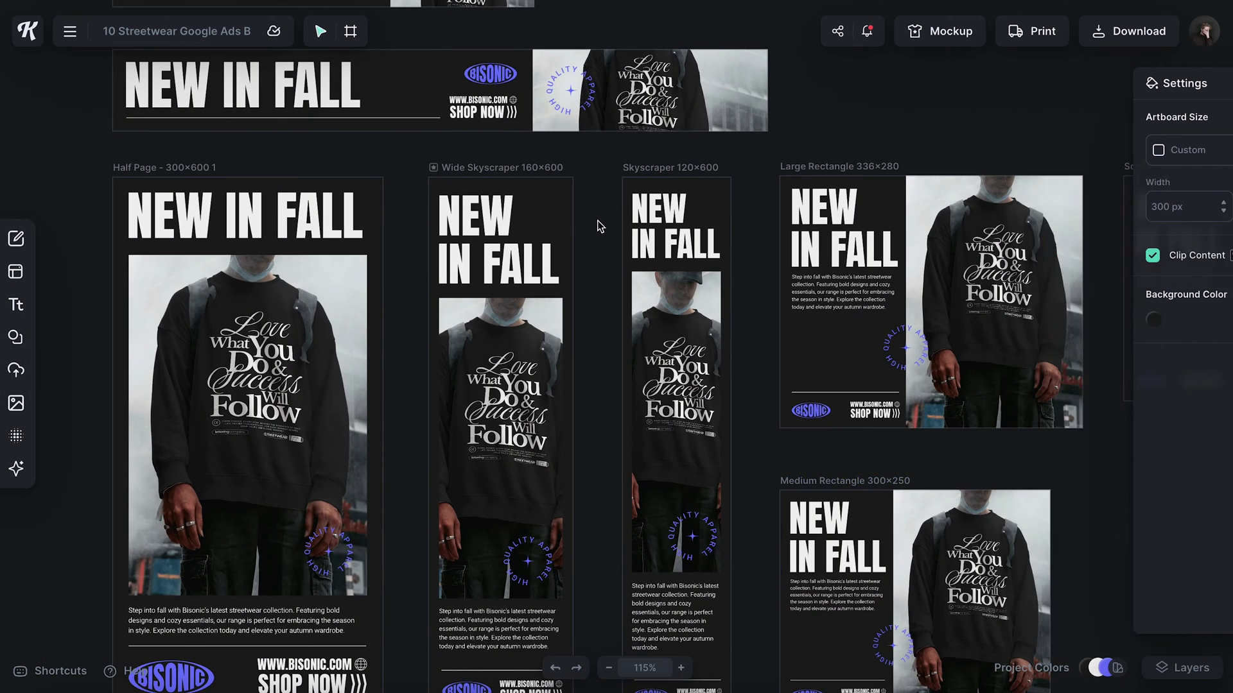
scroll(598, 226, "up", 4)
scroll(598, 225, "down", 3)
scroll(568, 352, "down", 1)
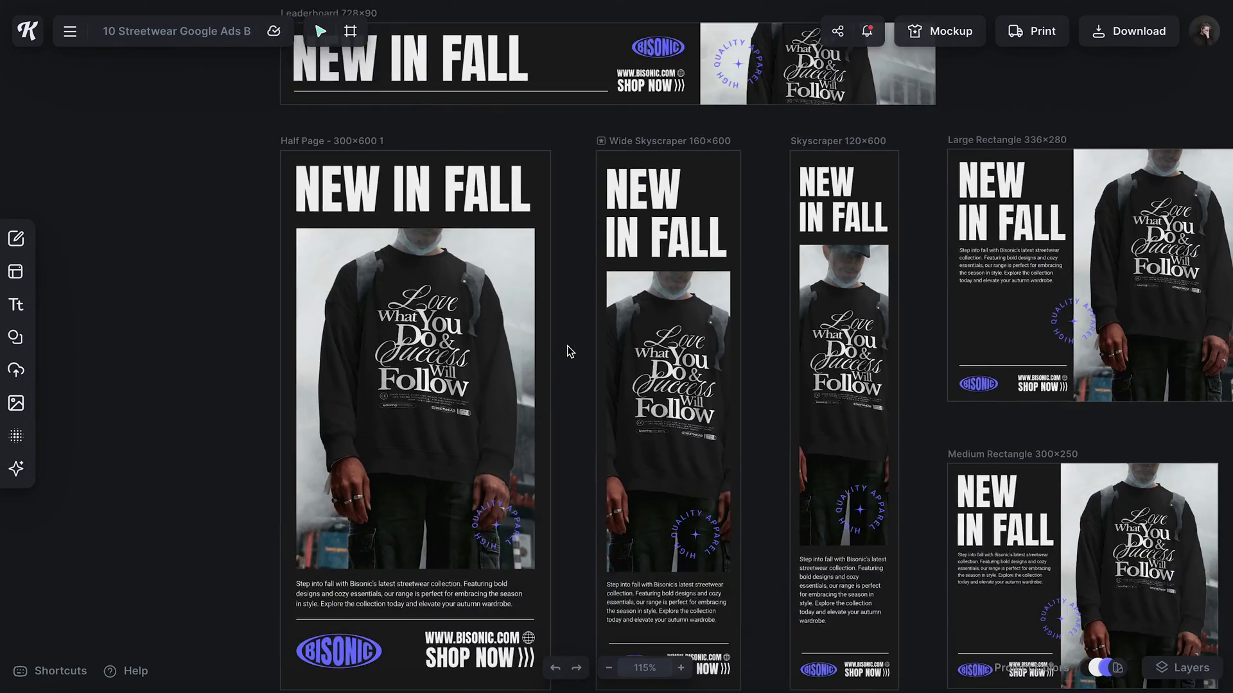
scroll(567, 352, "left", 5)
scroll(568, 352, "right", 7)
scroll(567, 352, "left", 3)
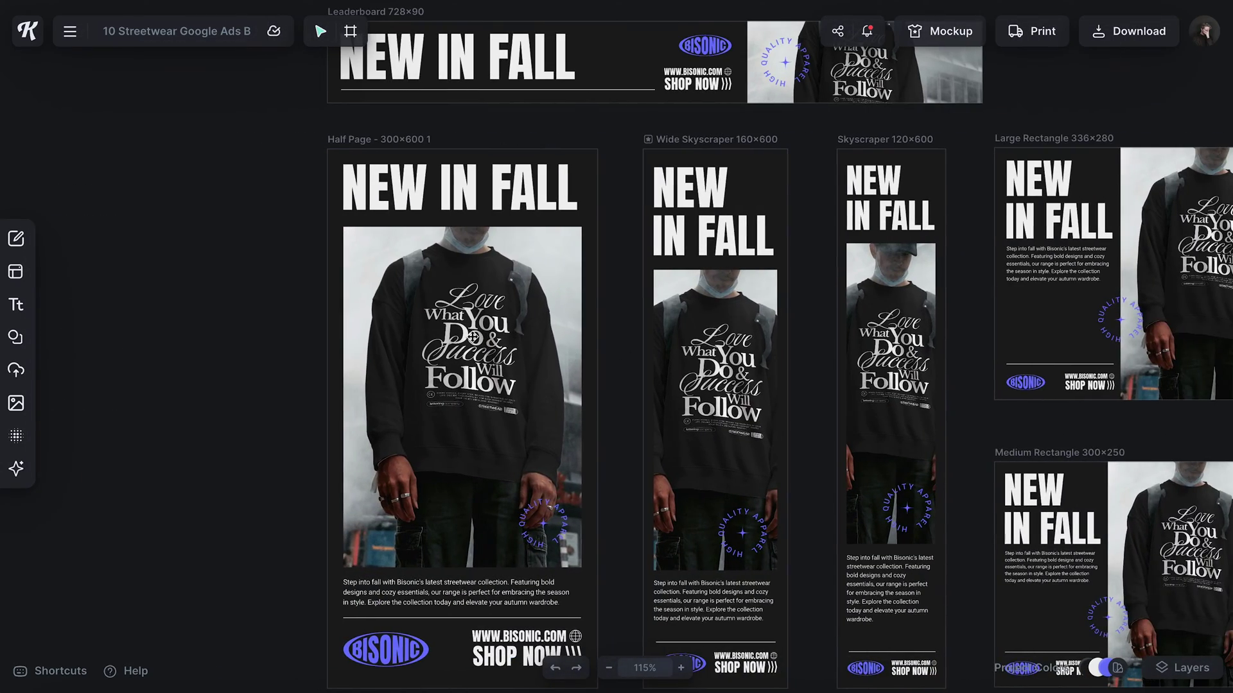
left_click(472, 336)
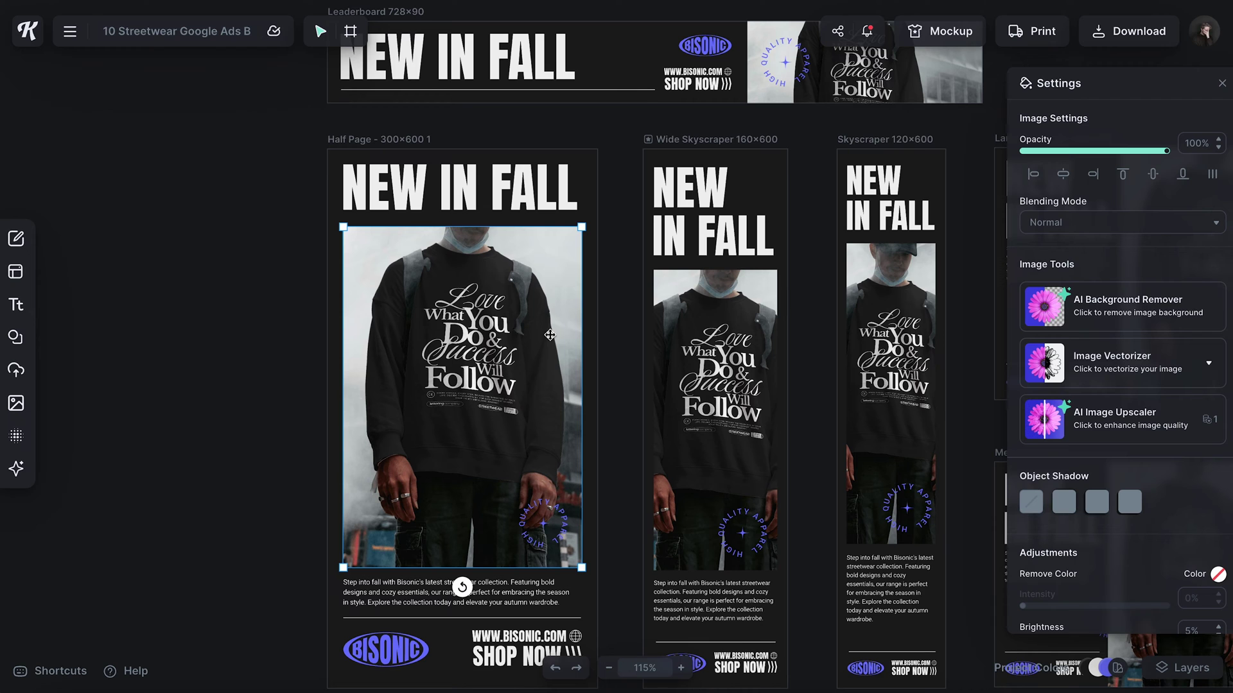
double_click(496, 315)
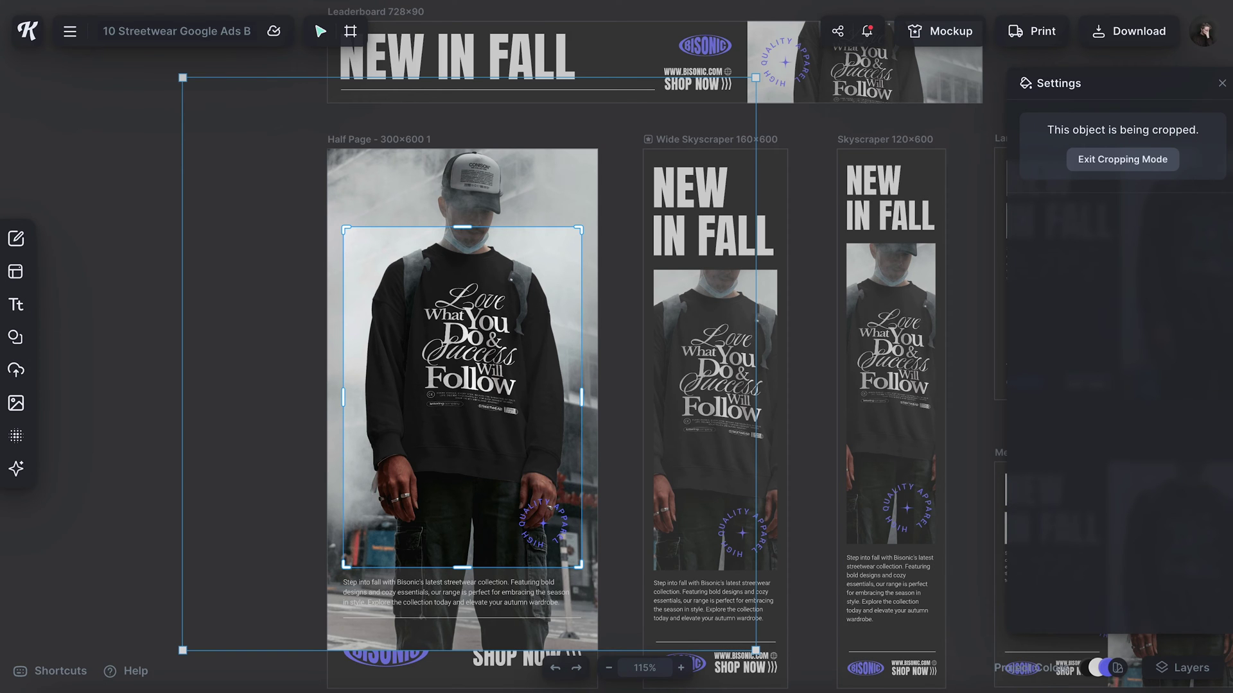
key("Escape")
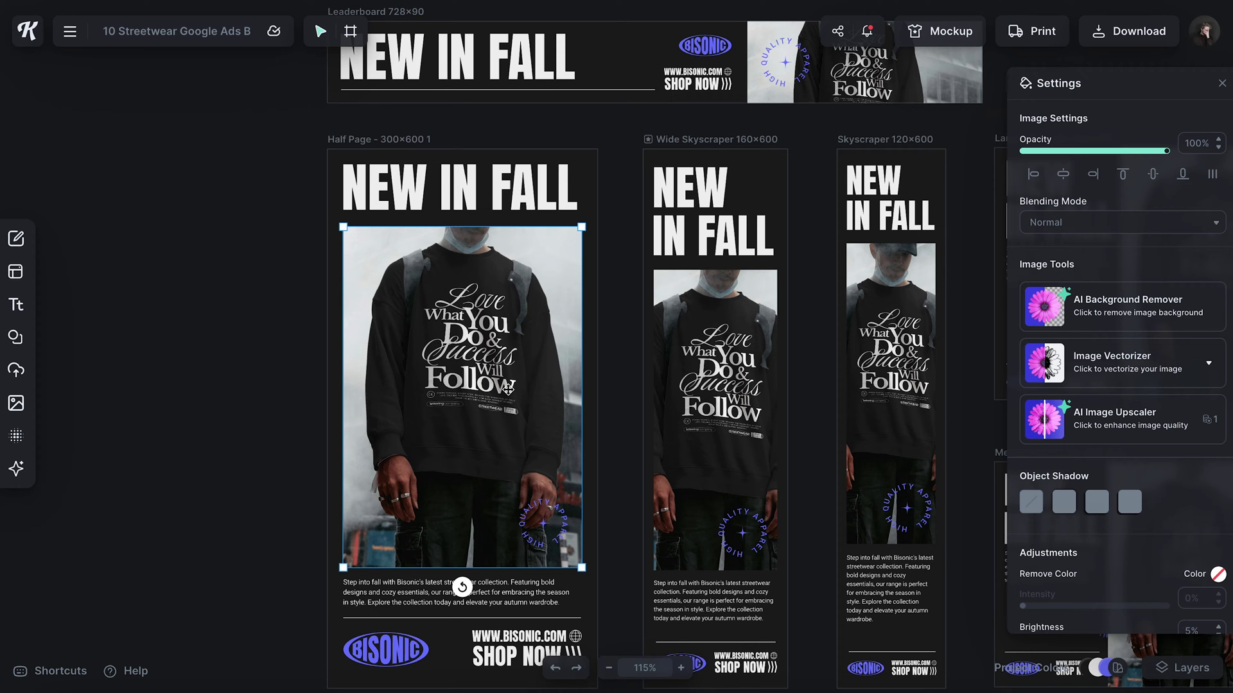
key("Escape")
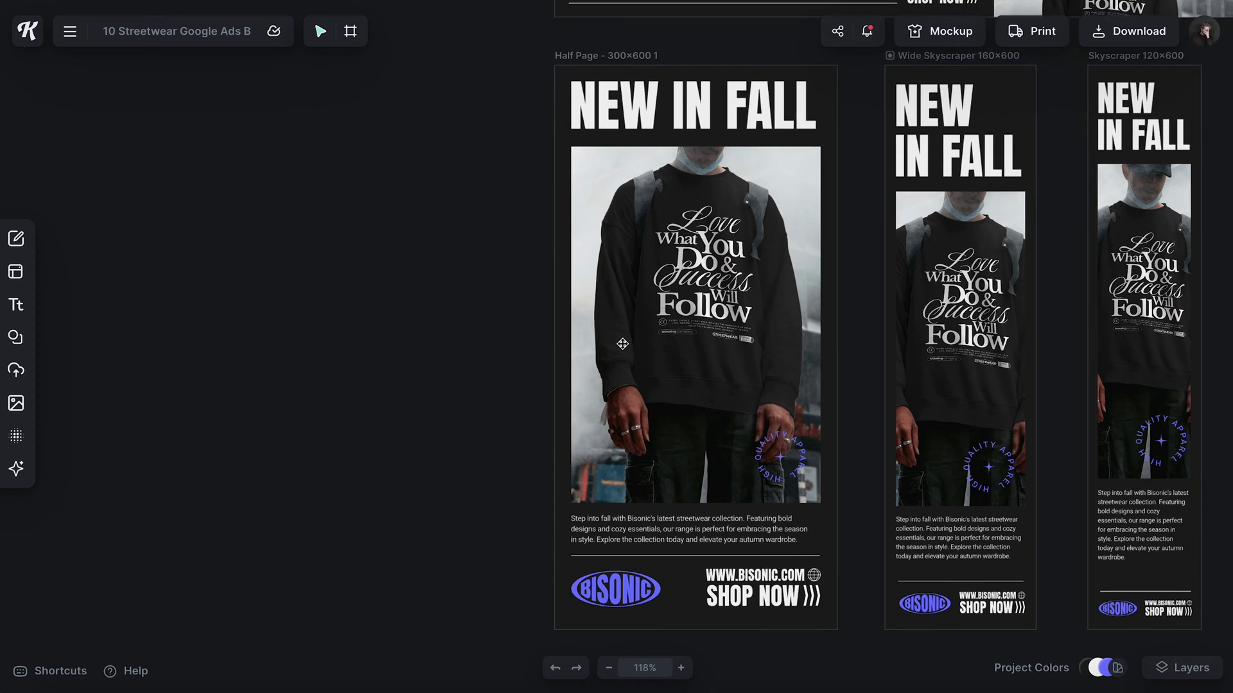
scroll(673, 182, "up", 5)
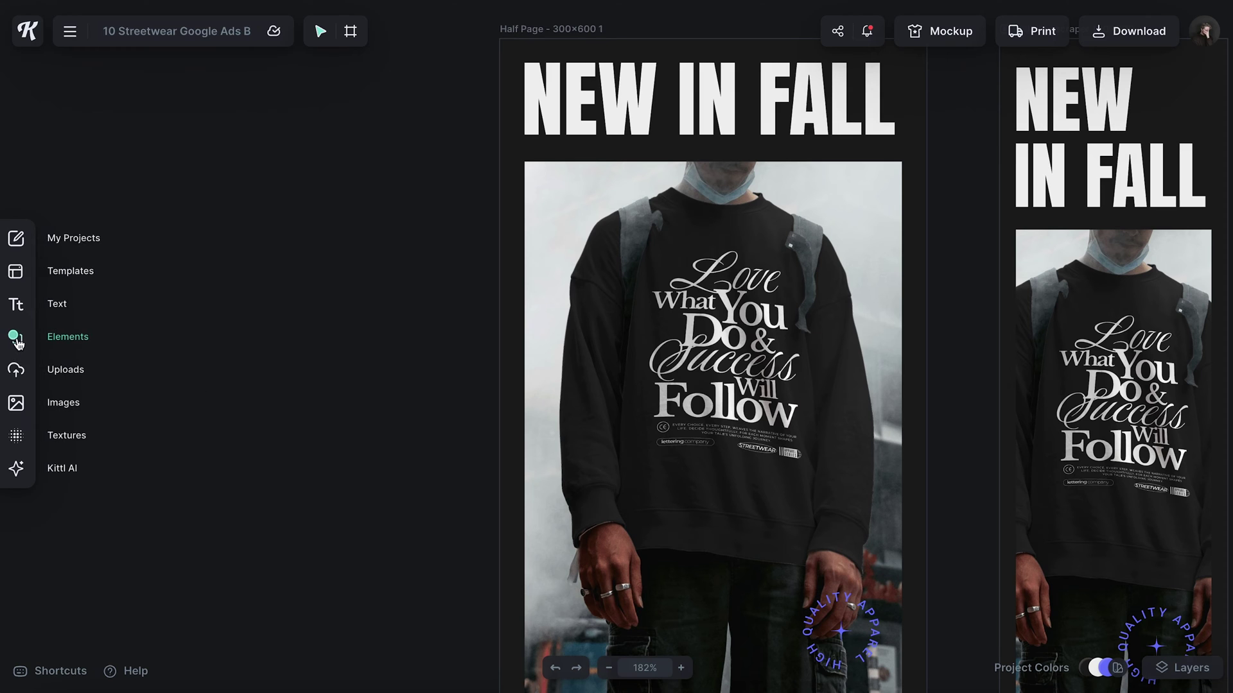
Place rectangular image mask placeholders over the sweatshirt photo areas, including the Wide Skyscraper banner
left_click(39, 337)
left_click(164, 501)
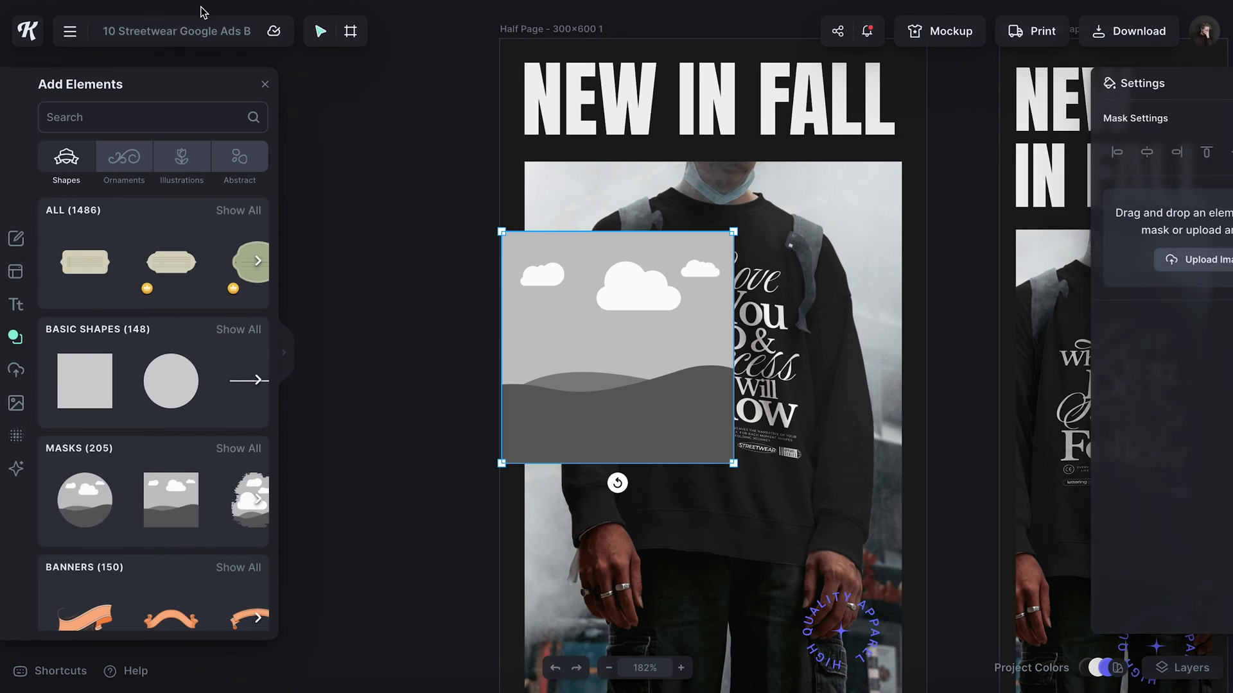
mouse_move(606, 395)
left_mouse_down()
mouse_move(633, 363)
mouse_move(631, 324)
left_mouse_up()
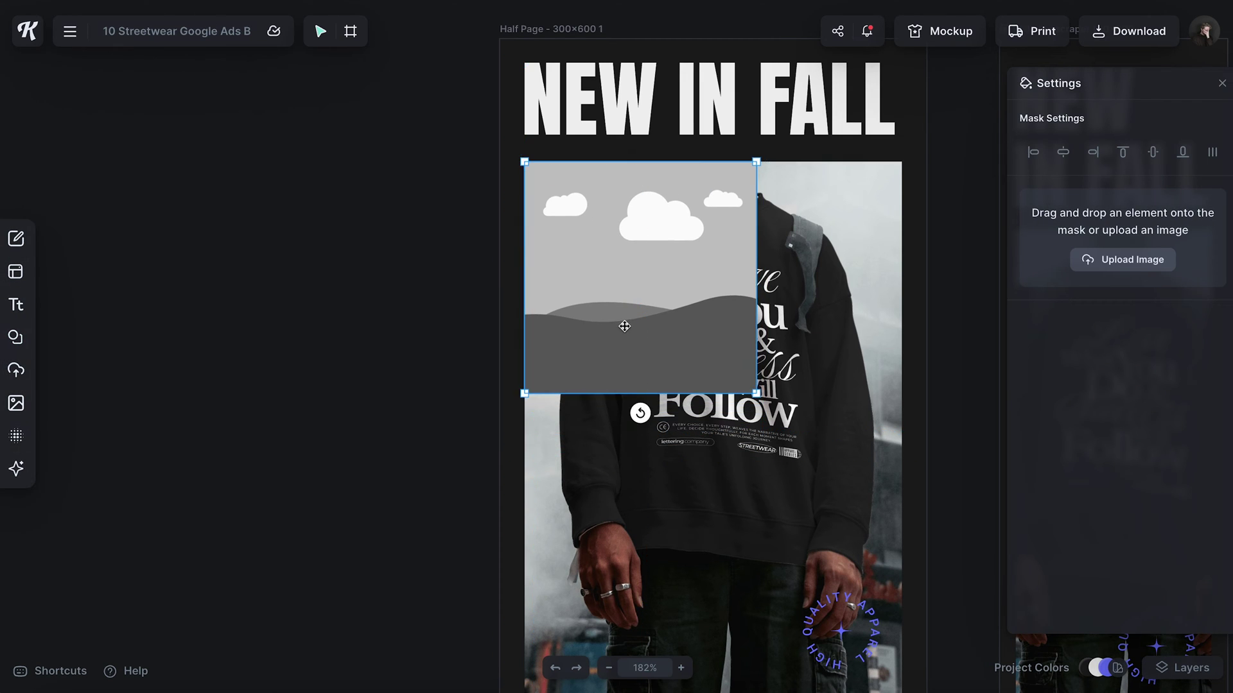
scroll(638, 414, "down", 4)
left_click_drag(610, 207, 758, 495)
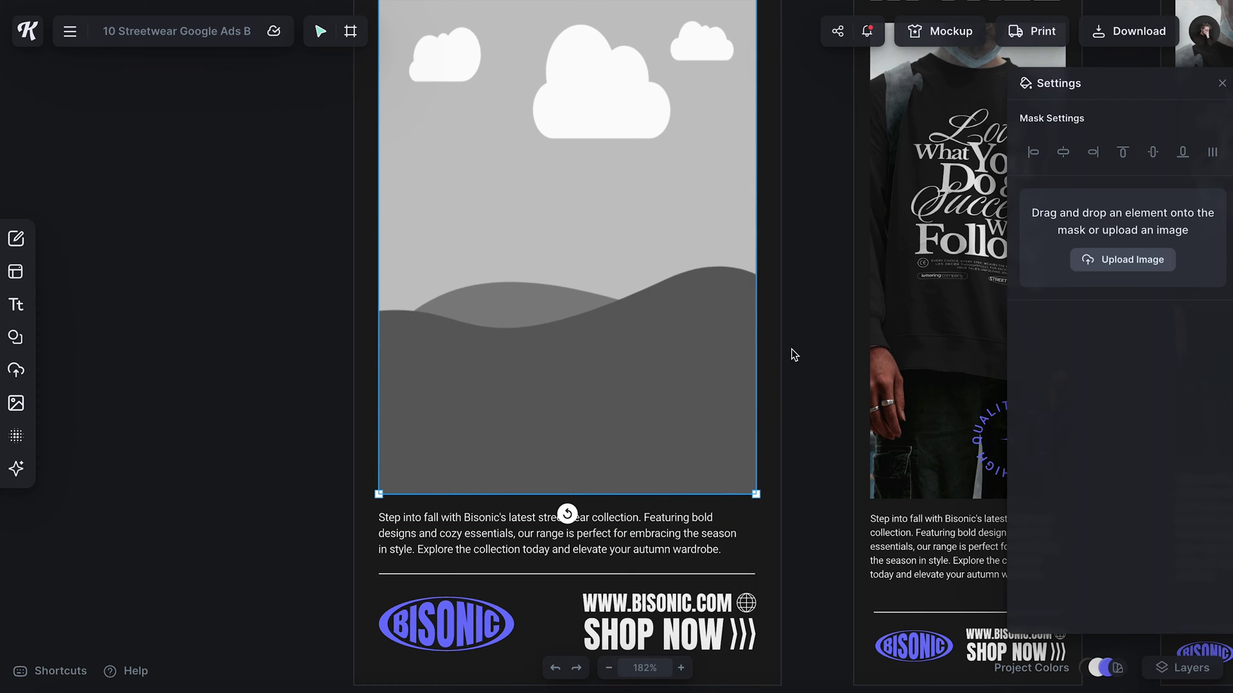
scroll(626, 322, "up", 3)
right_click(625, 324)
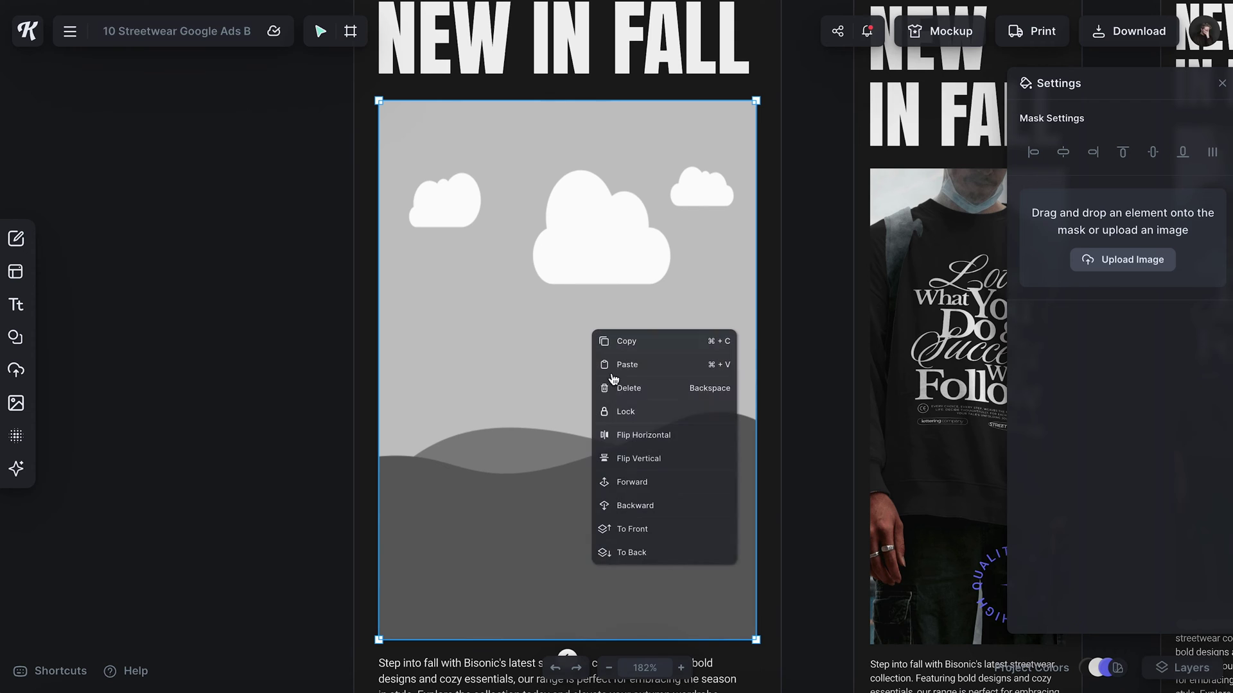
left_click(643, 547)
key("ctrl+z")
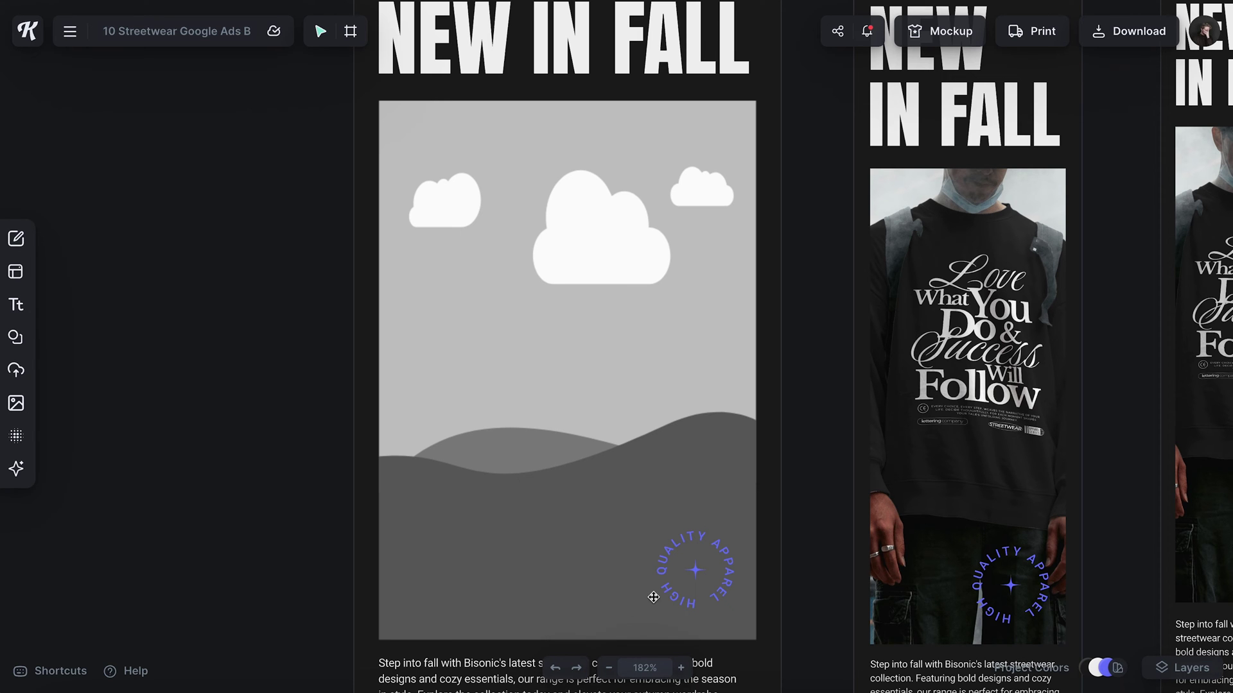
scroll(452, 350, "down", 5)
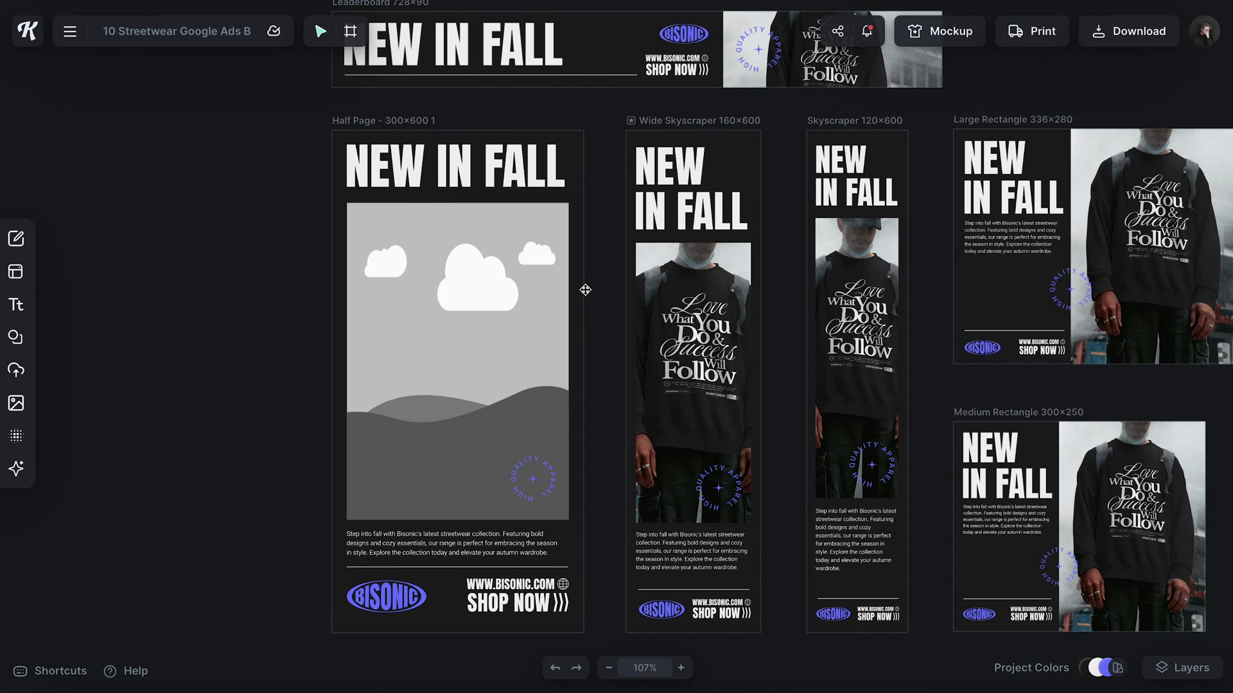
scroll(584, 290, "up", 3)
left_click(647, 253)
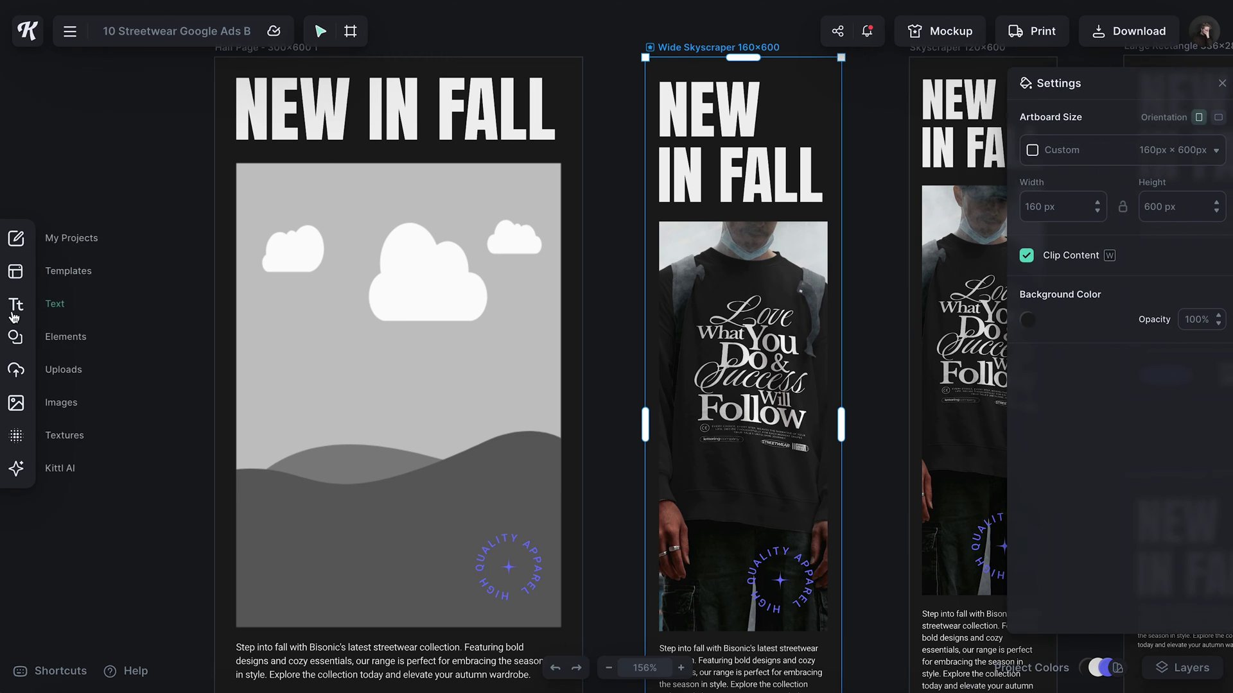
left_click(19, 339)
left_click_drag(171, 496, 755, 317)
scroll(754, 317, "up", 3)
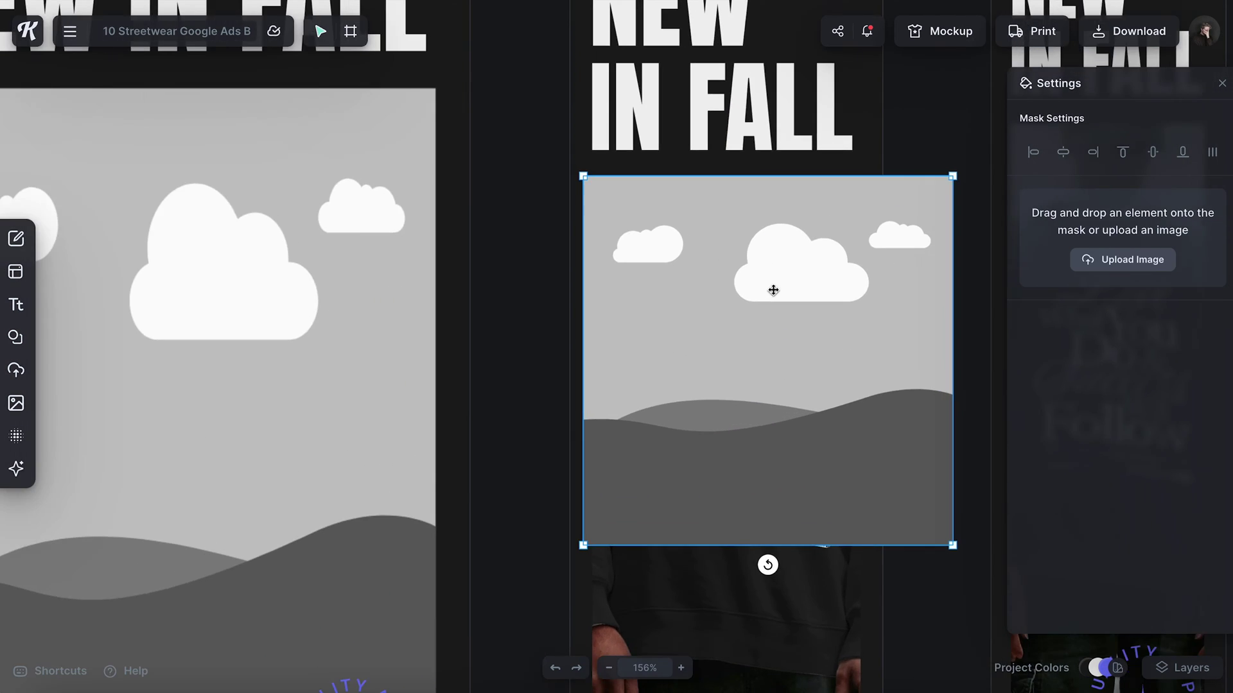
left_click_drag(796, 282, 812, 278)
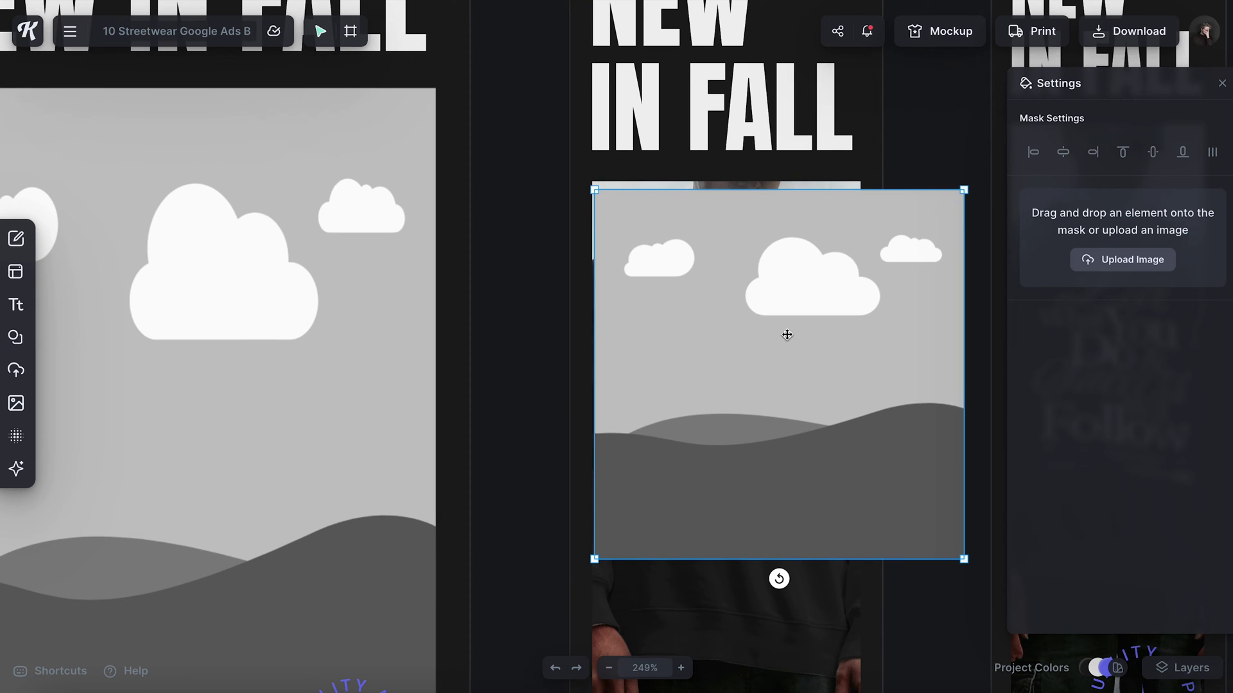
scroll(786, 337, "down", 3)
scroll(680, 311, "down", 10)
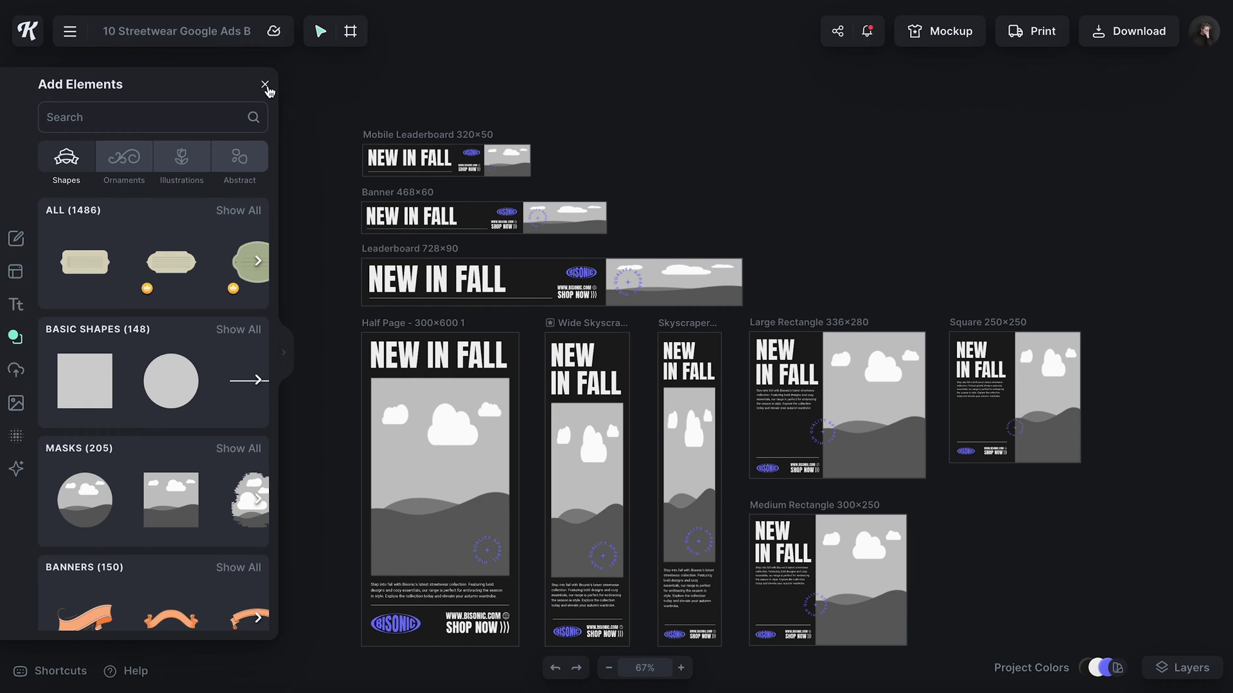
left_click(266, 85)
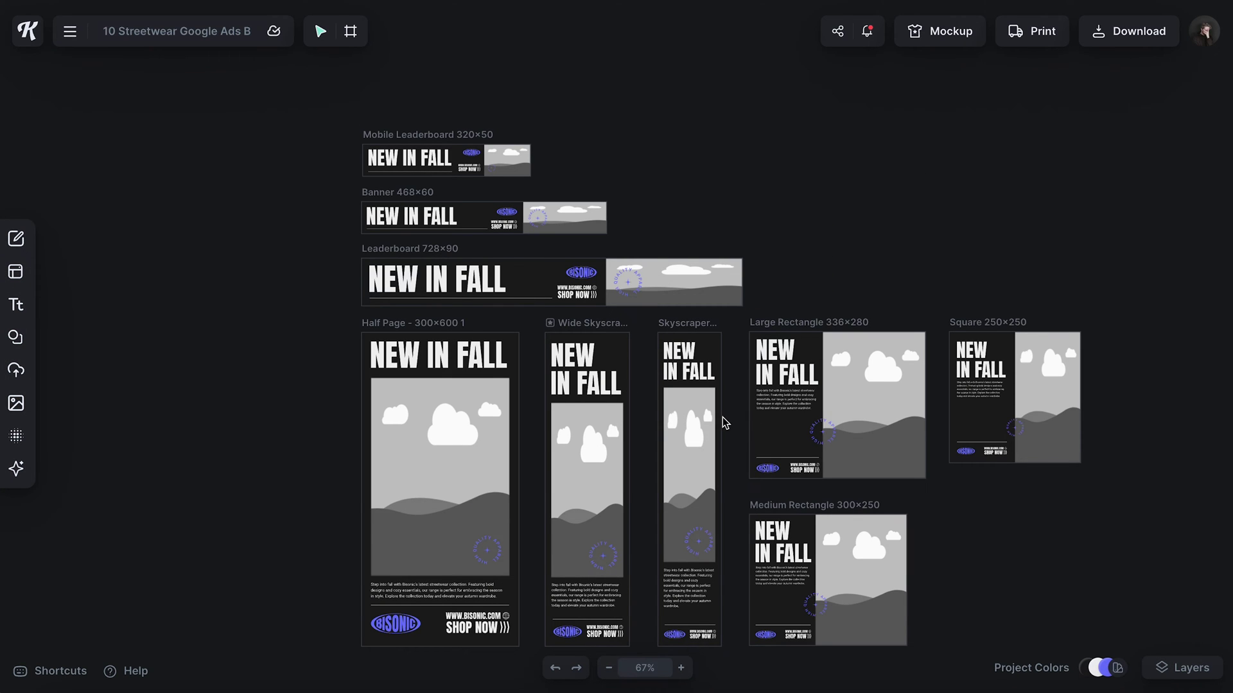
scroll(723, 419, "right", 1)
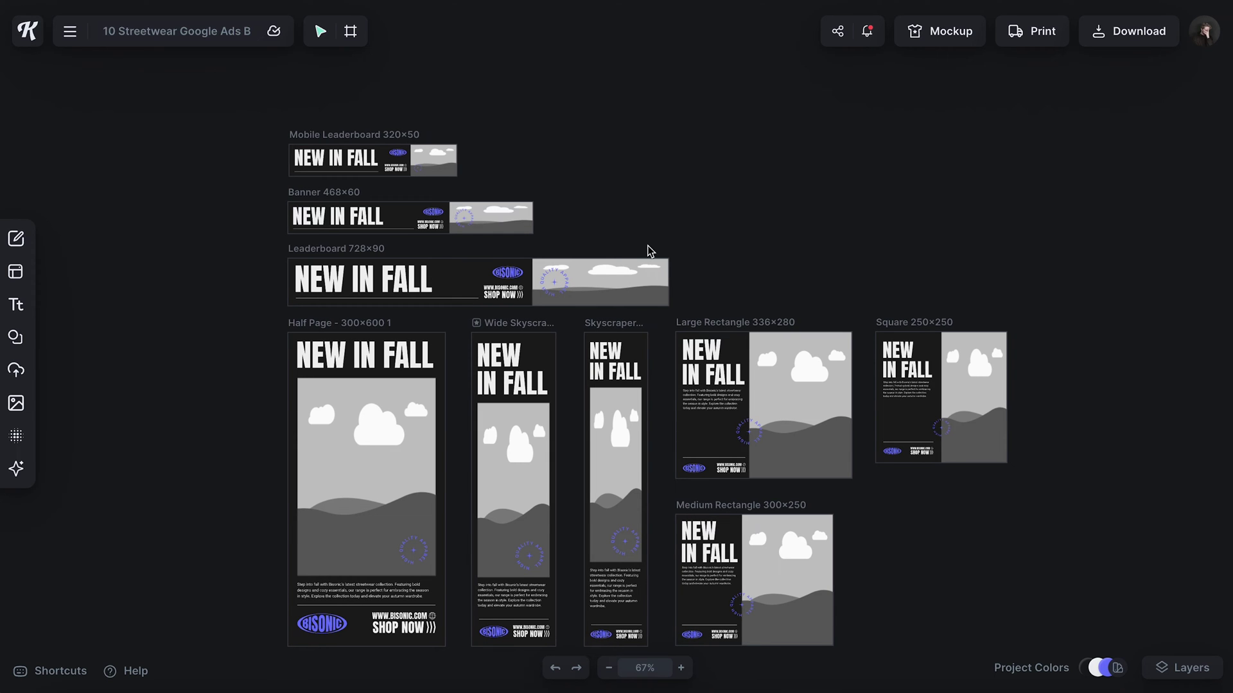
Paste the hoodie photo above the banners and make a duplicate of it
key("ctrl+v")
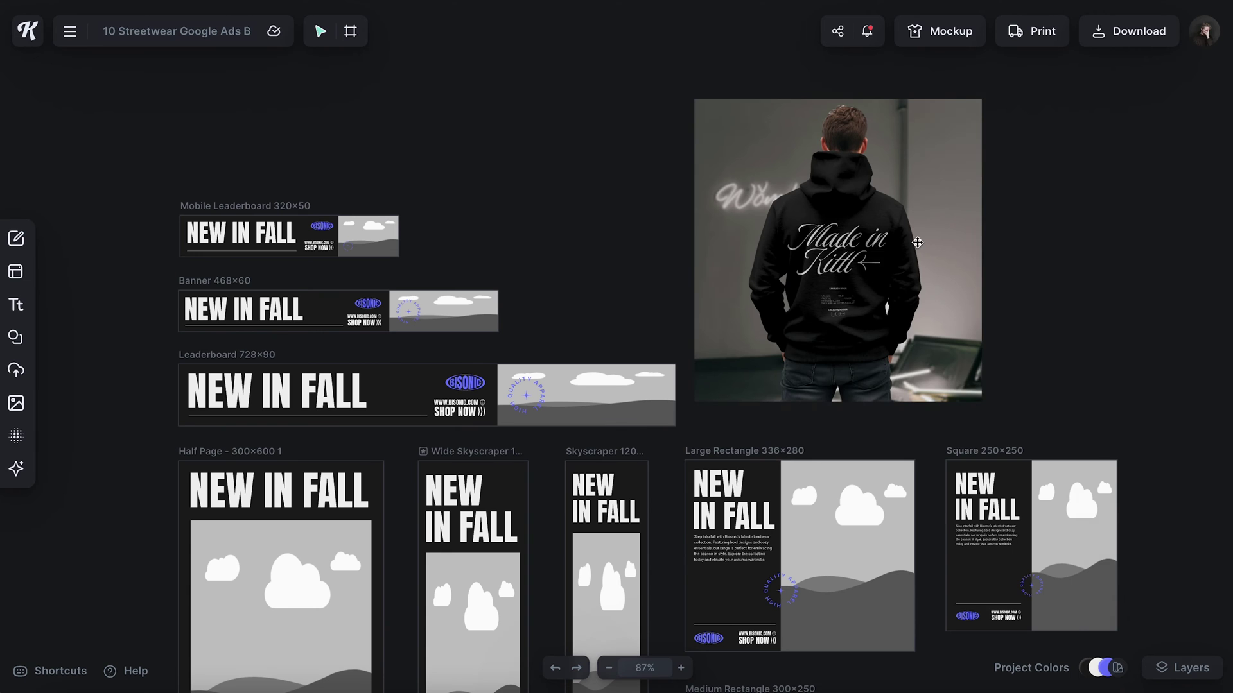
left_click_drag(910, 279, 911, 262)
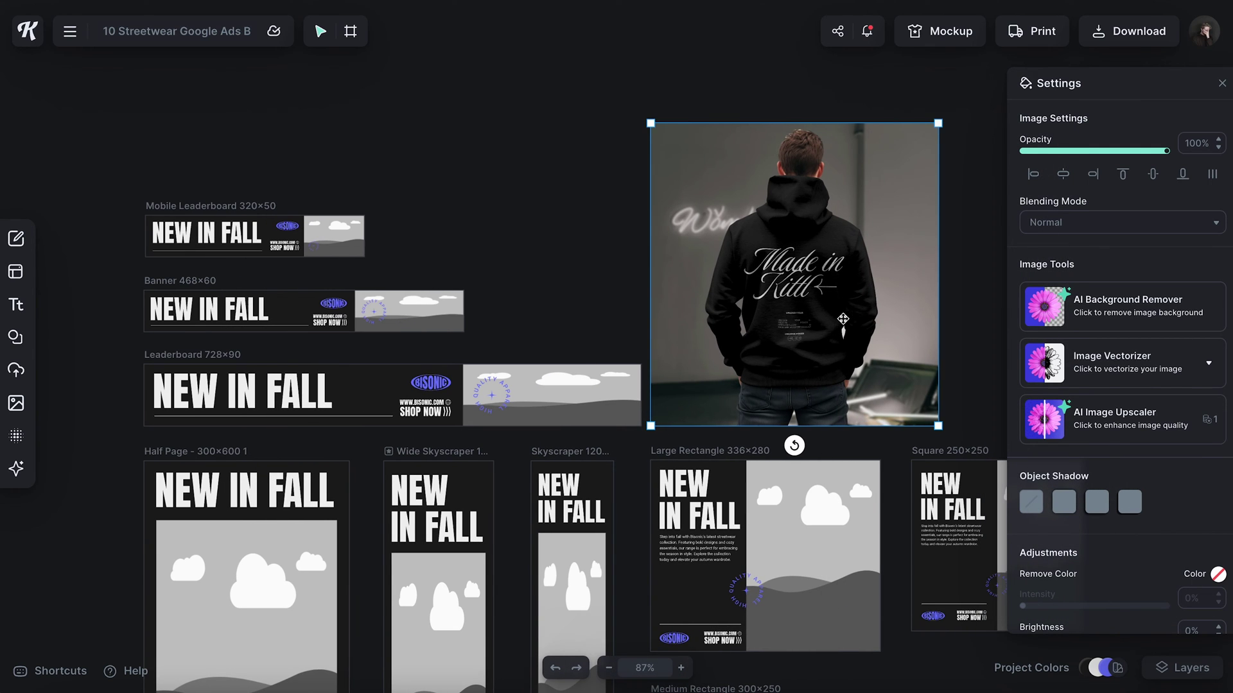
key("ctrl+d")
Fill the Mobile Leaderboard and 468×60 Banner masks with the hoodie photo, nudging its position
left_click_drag(573, 147, 376, 241)
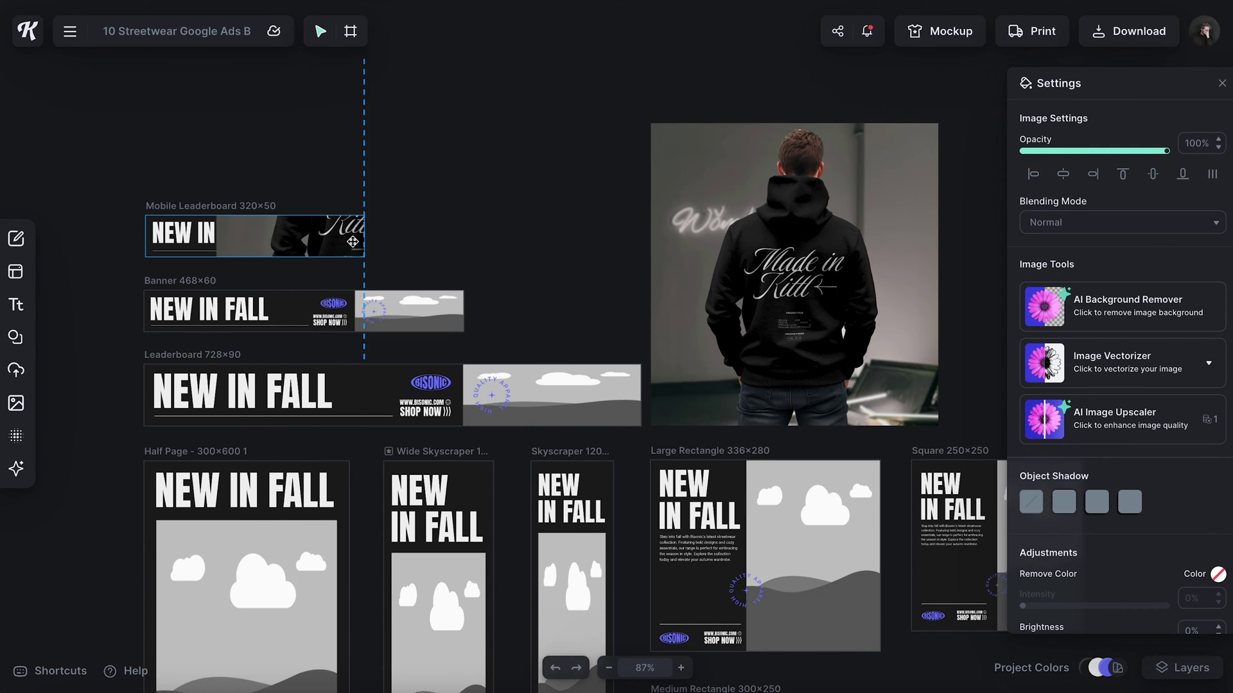
scroll(376, 242, "up", 5)
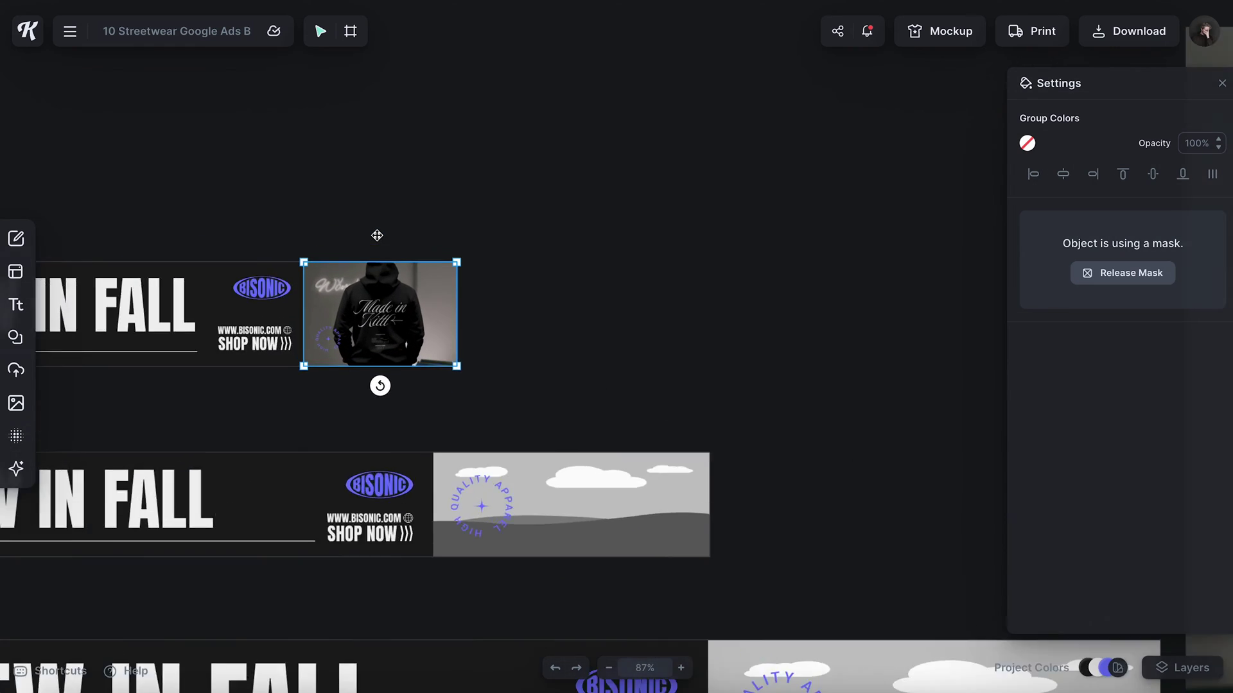
scroll(376, 237, "up", 1)
scroll(377, 236, "down", 5)
scroll(735, 221, "up", 2)
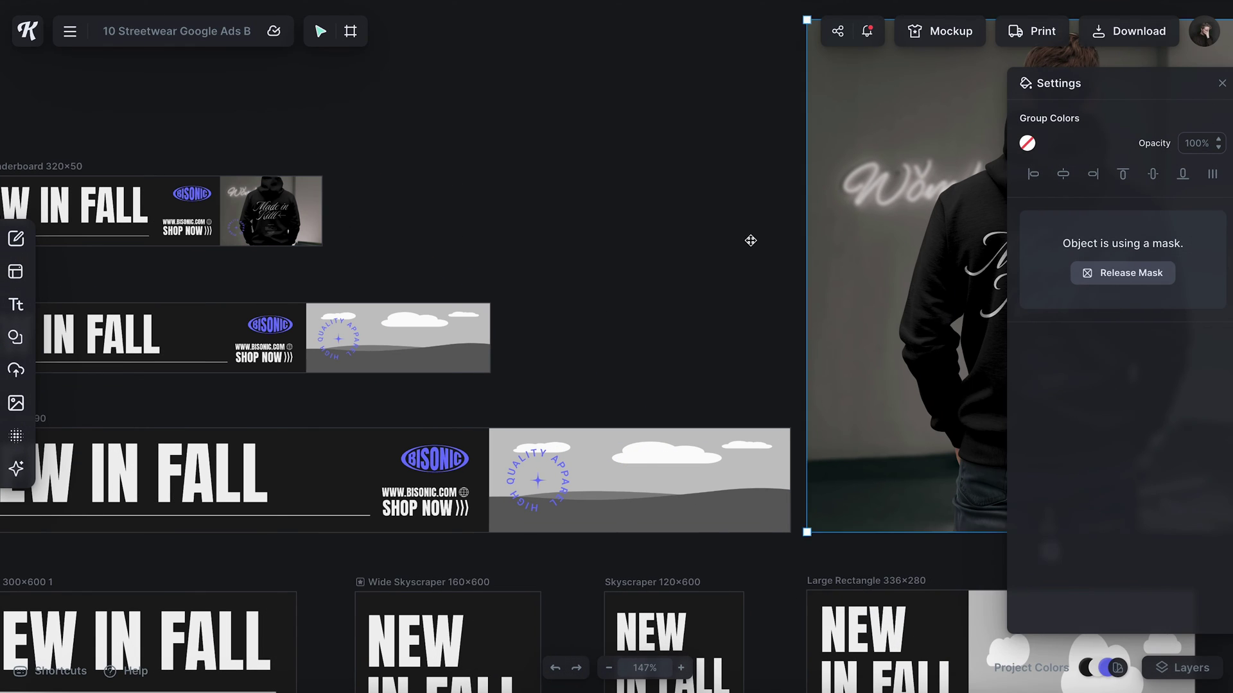
left_click_drag(748, 240, 434, 310)
scroll(487, 307, "up", 3)
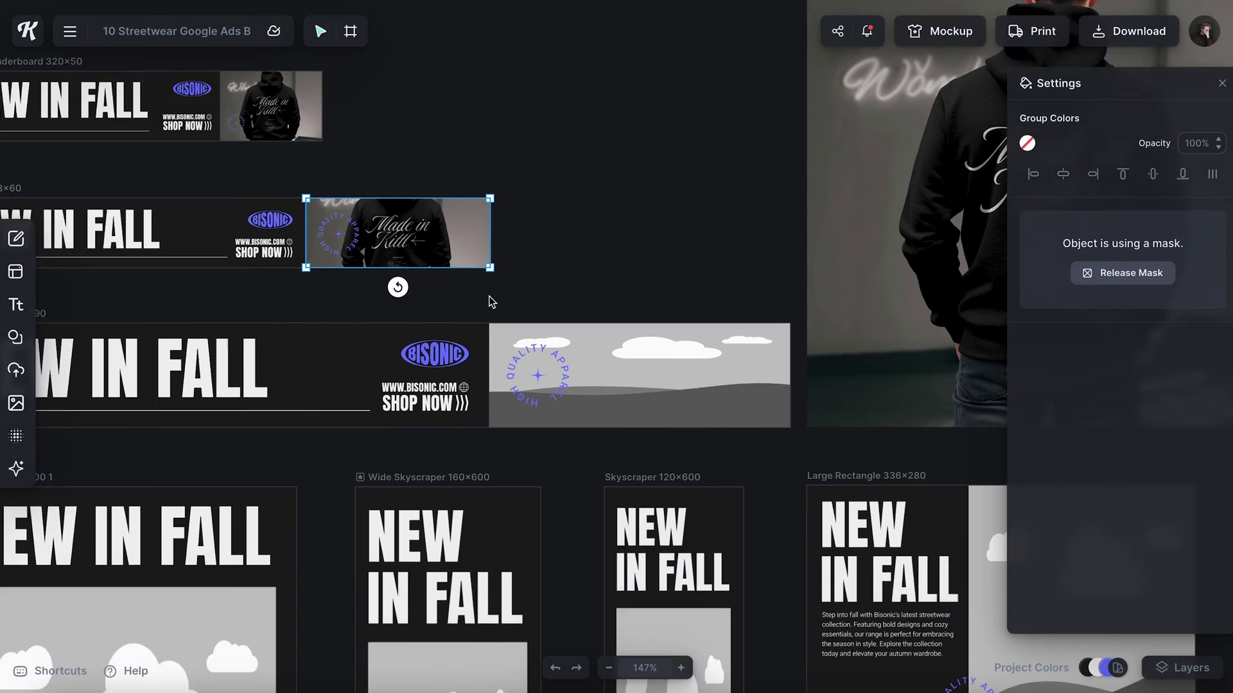
double_click(411, 241)
left_click_drag(410, 241, 427, 241)
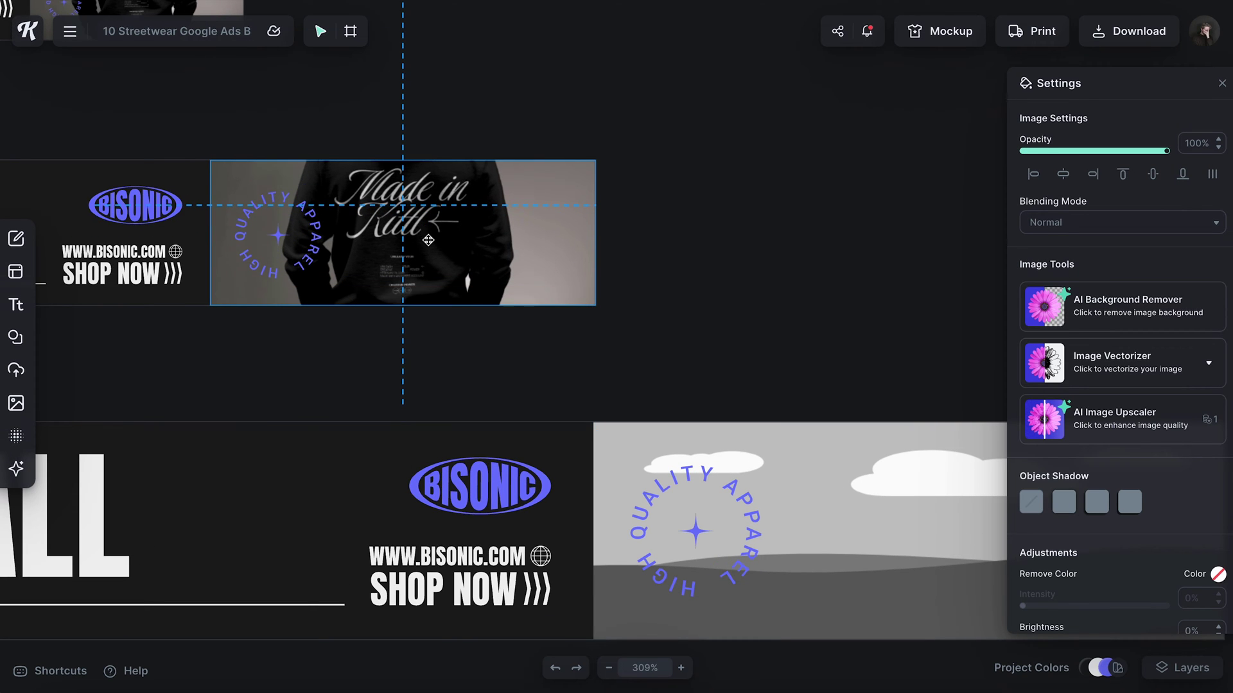
left_click(729, 216)
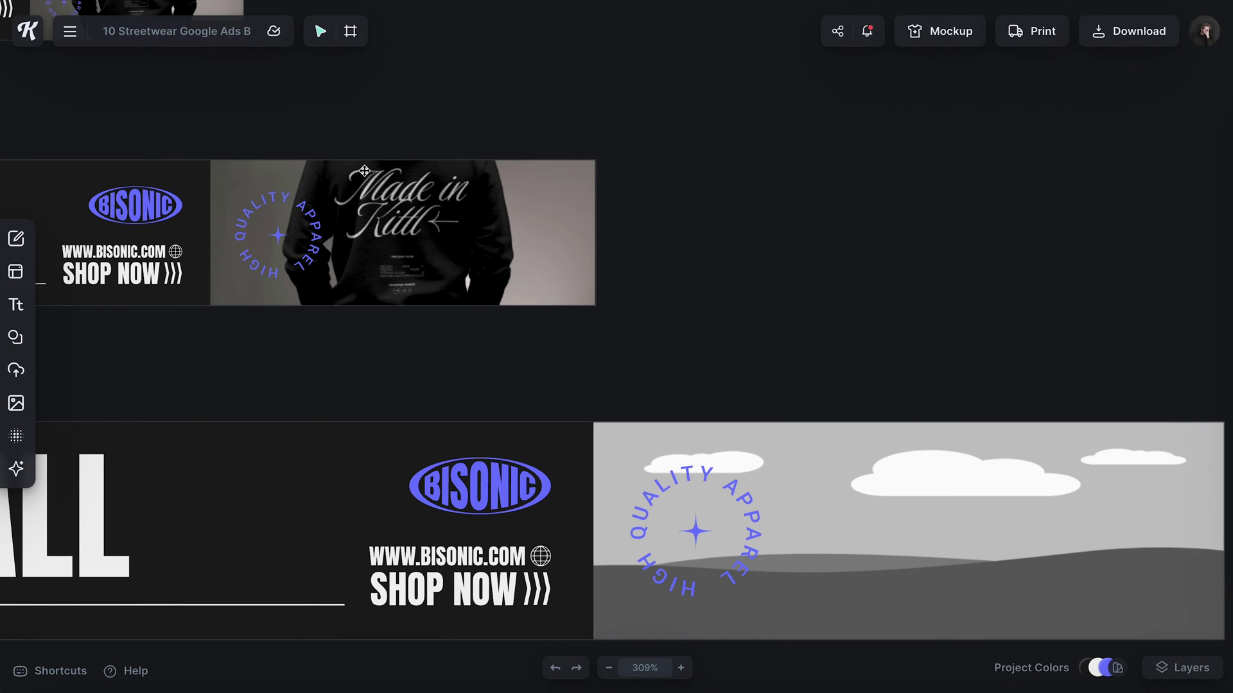
scroll(477, 263, "right", 2)
scroll(590, 231, "down", 3)
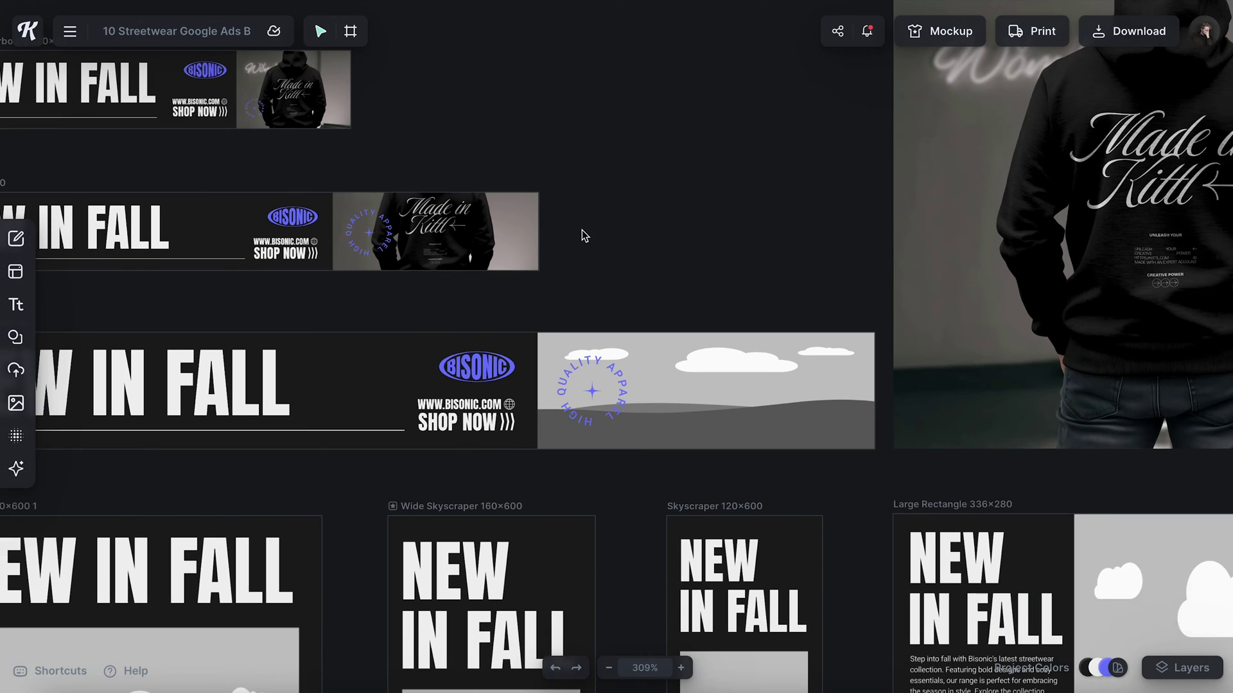
scroll(600, 215, "right", 3)
Fill the Leaderboard, Half Page and Wide Skyscraper masks with the hoodie photo
mouse_move(970, 196)
left_mouse_down()
mouse_move(539, 363)
mouse_move(531, 261)
left_mouse_up()
double_click(551, 351)
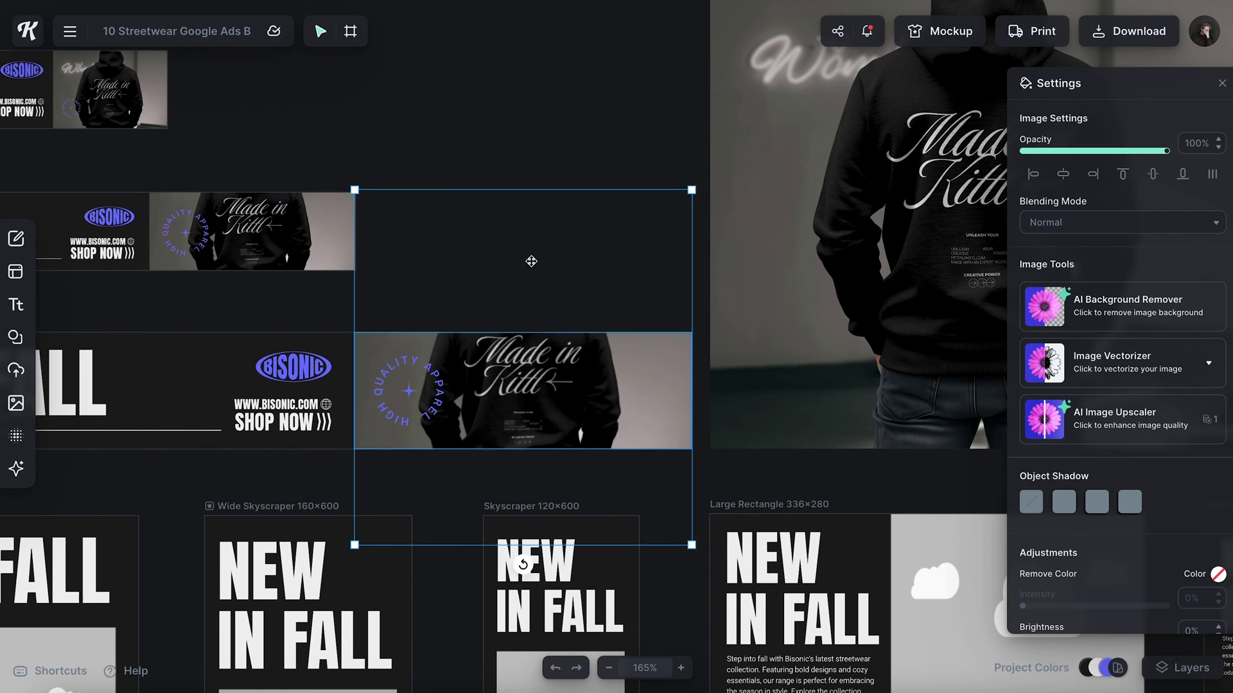
left_click(528, 132)
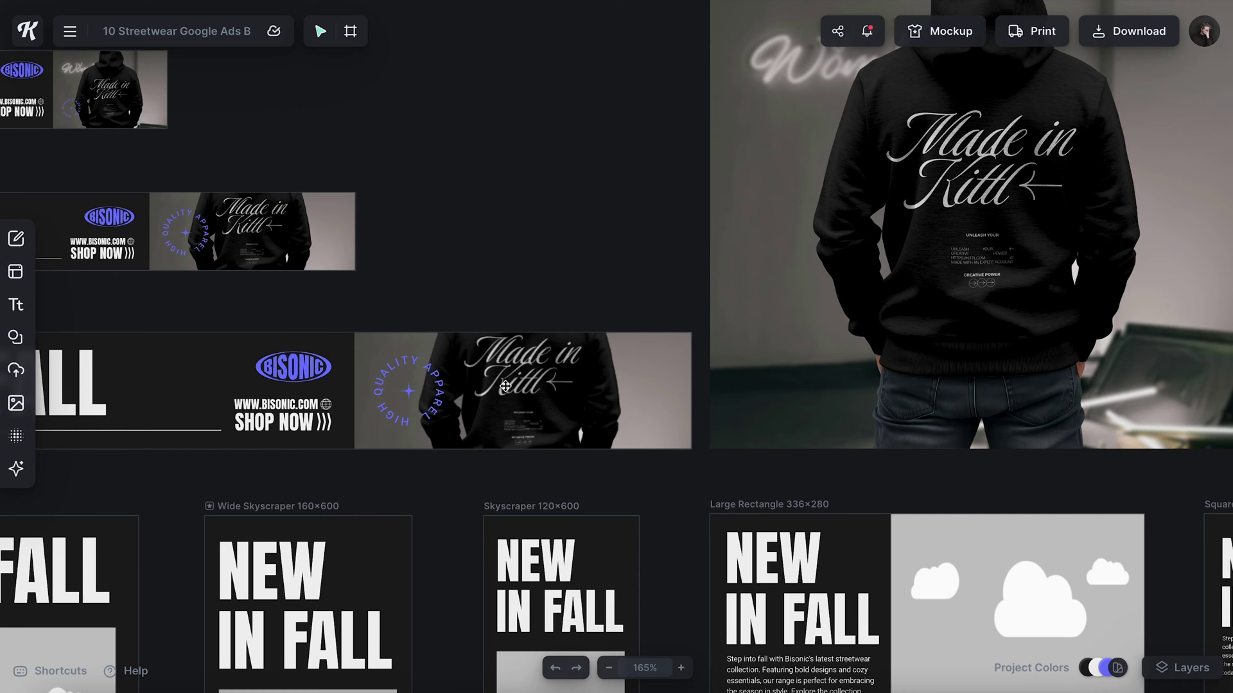
scroll(504, 387, "down", 3)
scroll(505, 387, "down", 5)
left_click_drag(775, 111, 343, 410)
left_click(694, 138)
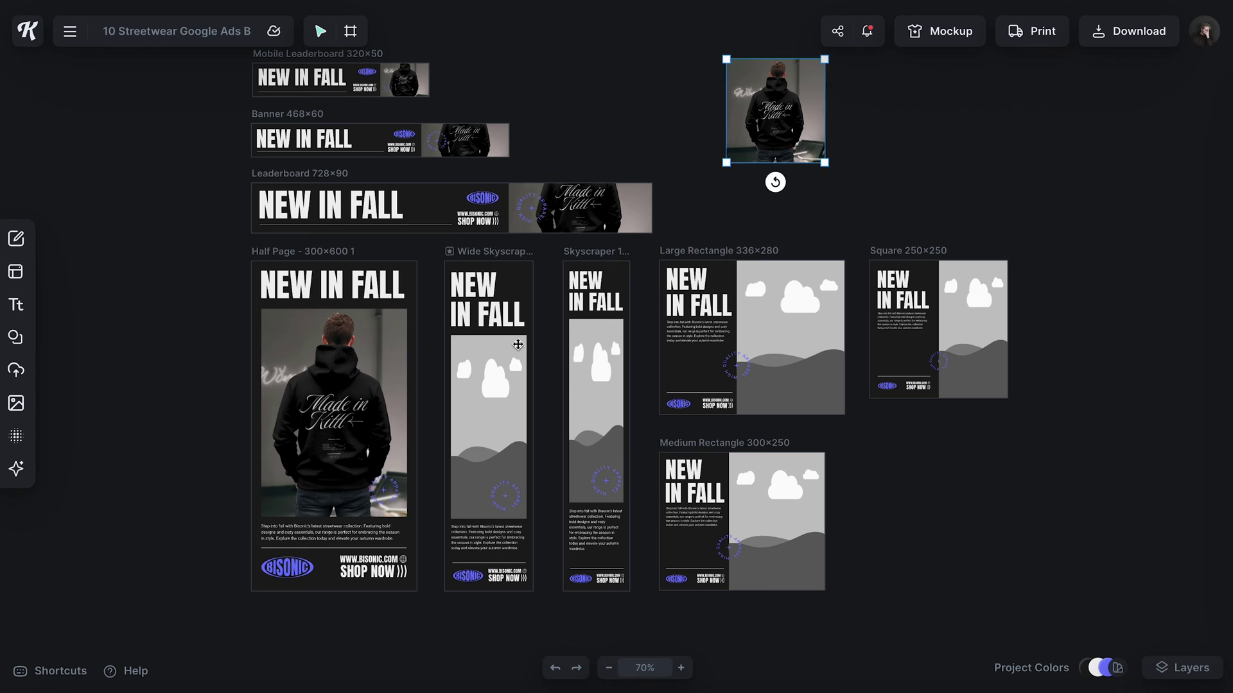
mouse_move(775, 111)
left_mouse_down()
mouse_move(467, 416)
mouse_move(753, 193)
mouse_move(489, 421)
left_mouse_up()
left_click(861, 177)
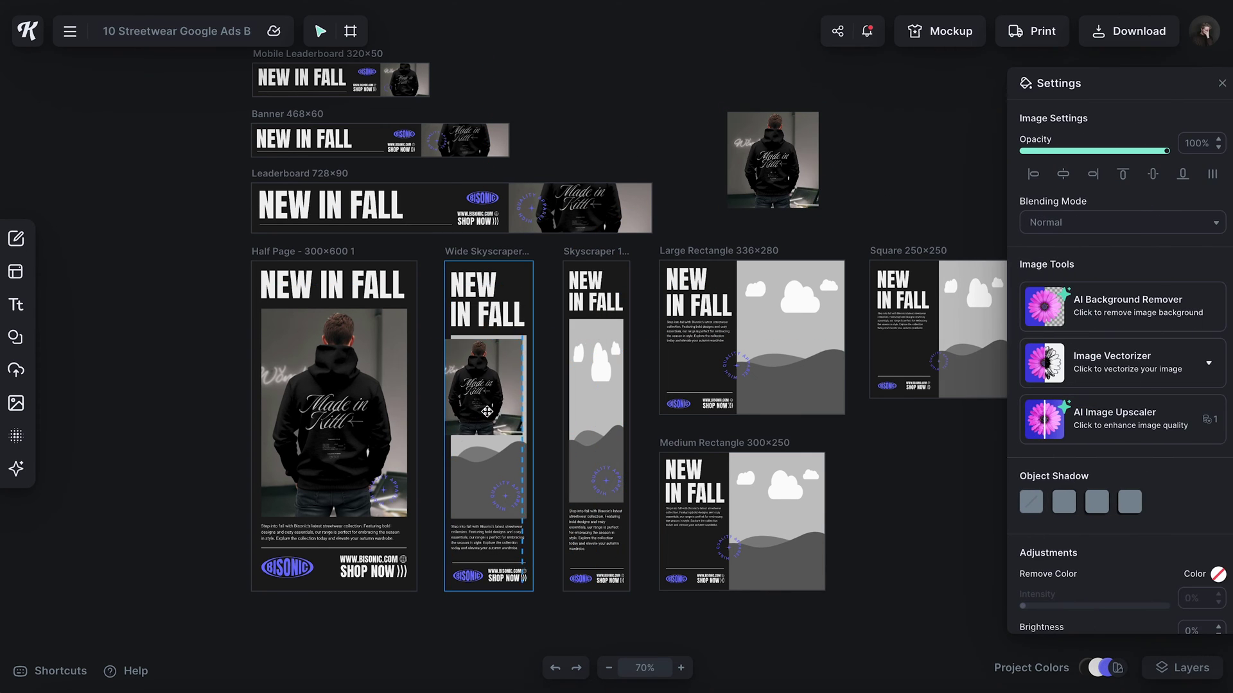
Undo two changes, then fill the Large Rectangle, Square and Medium Rectangle masks with the hoodie
key("ctrl+z")
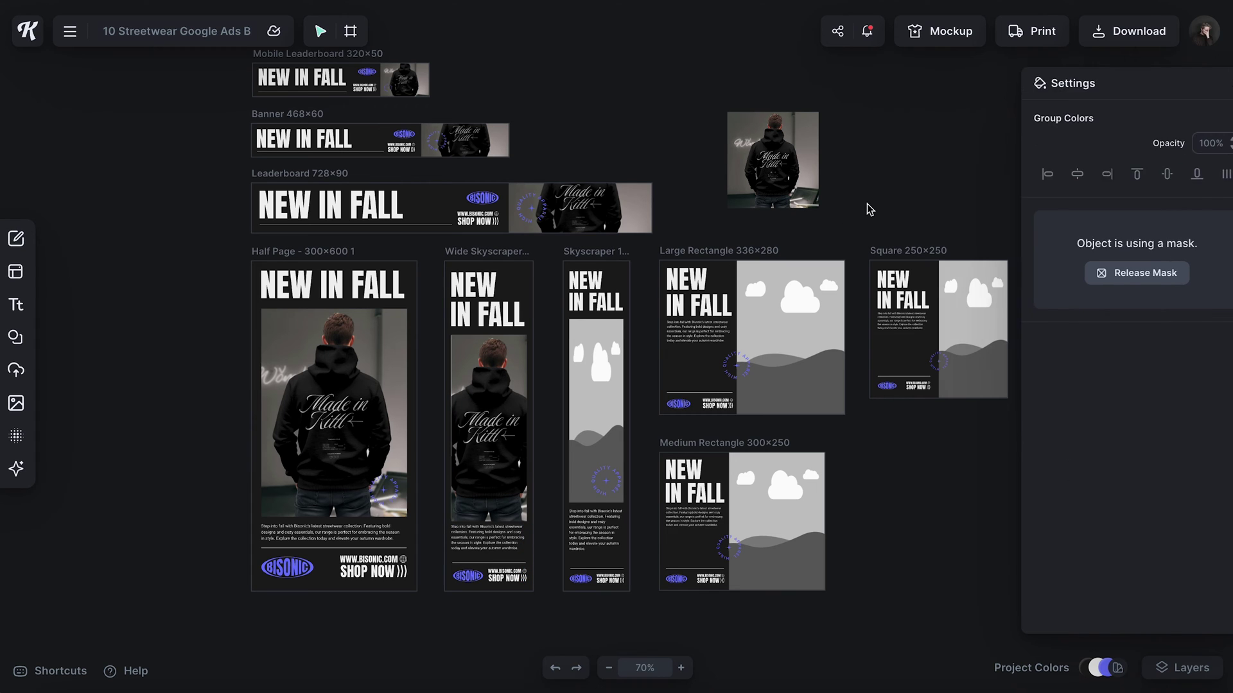
key("ctrl+z")
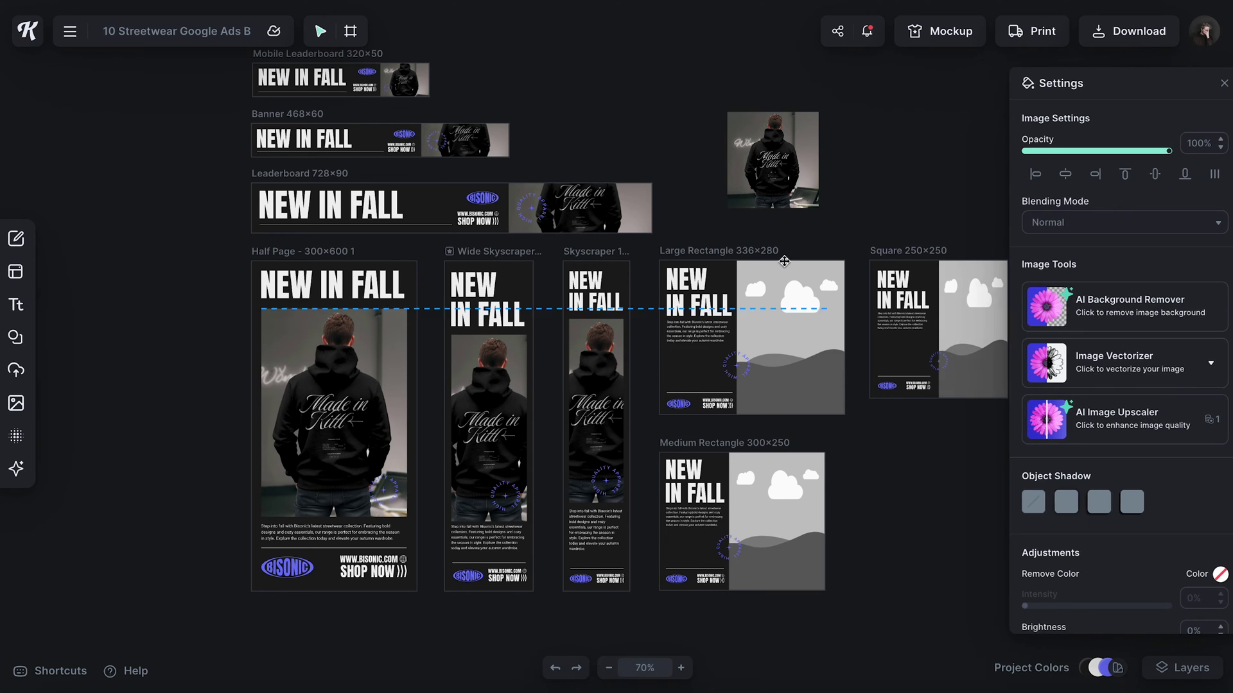
left_click_drag(675, 273, 785, 303)
left_click(886, 479)
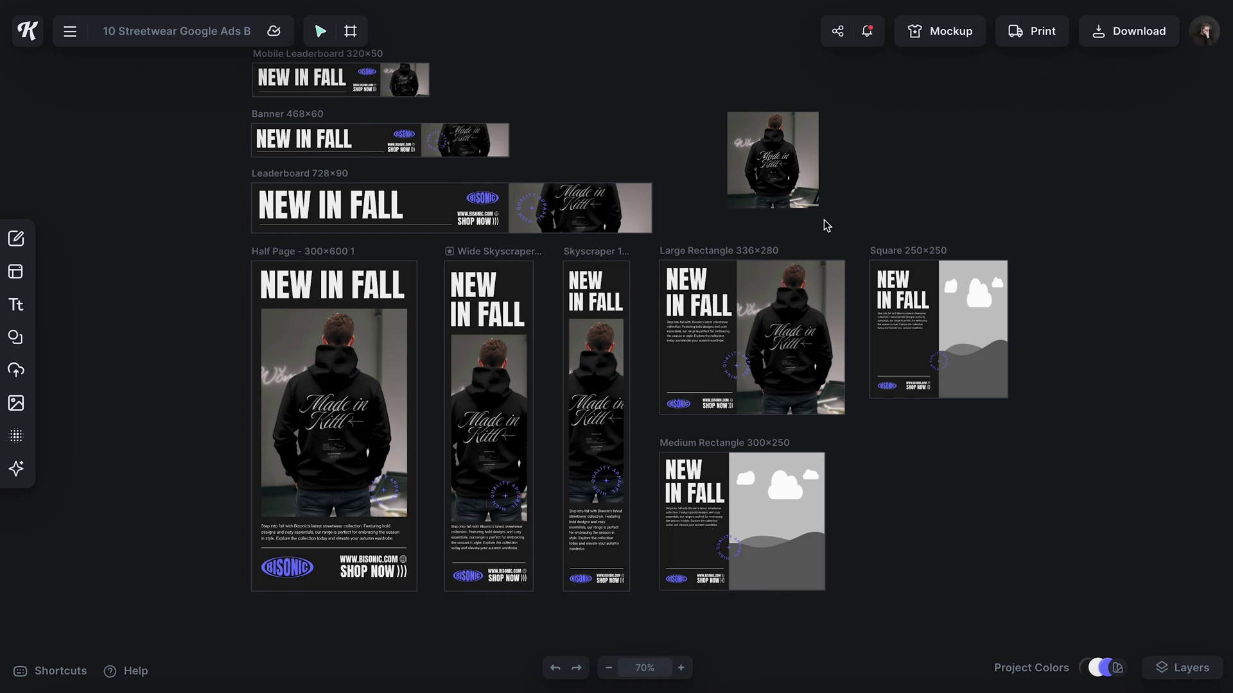
left_click(748, 153)
left_click_drag(748, 154, 940, 366)
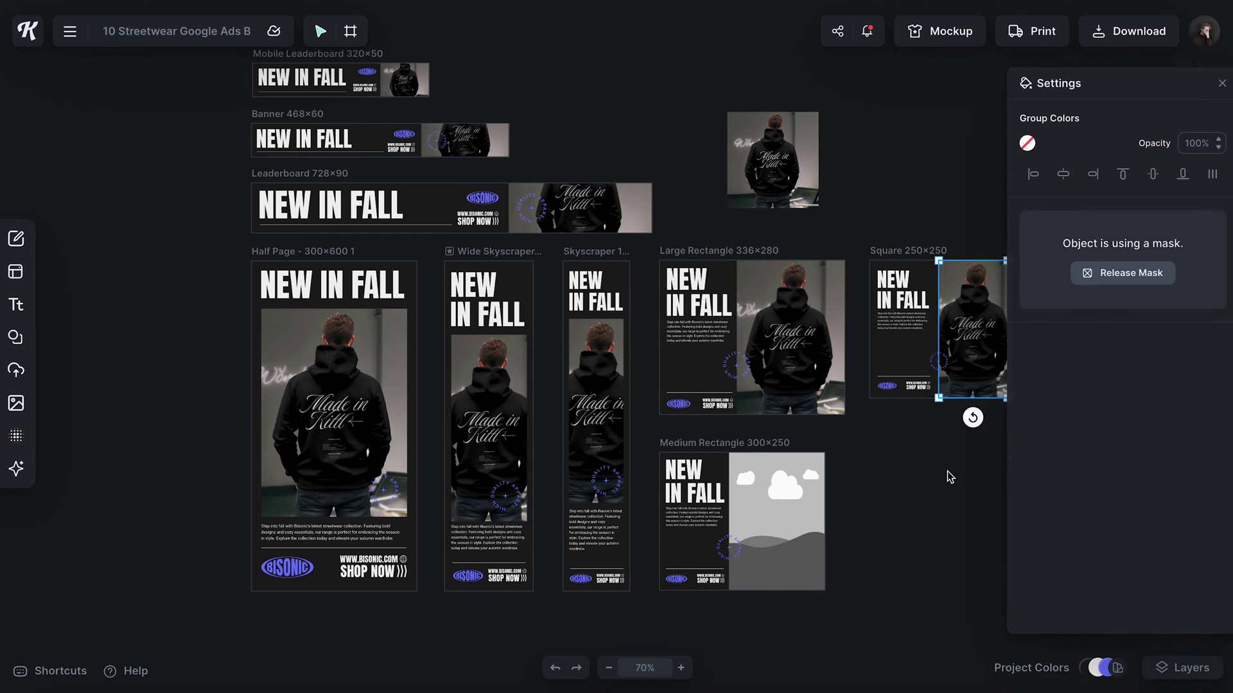
left_click(917, 460)
left_click_drag(728, 190, 713, 506)
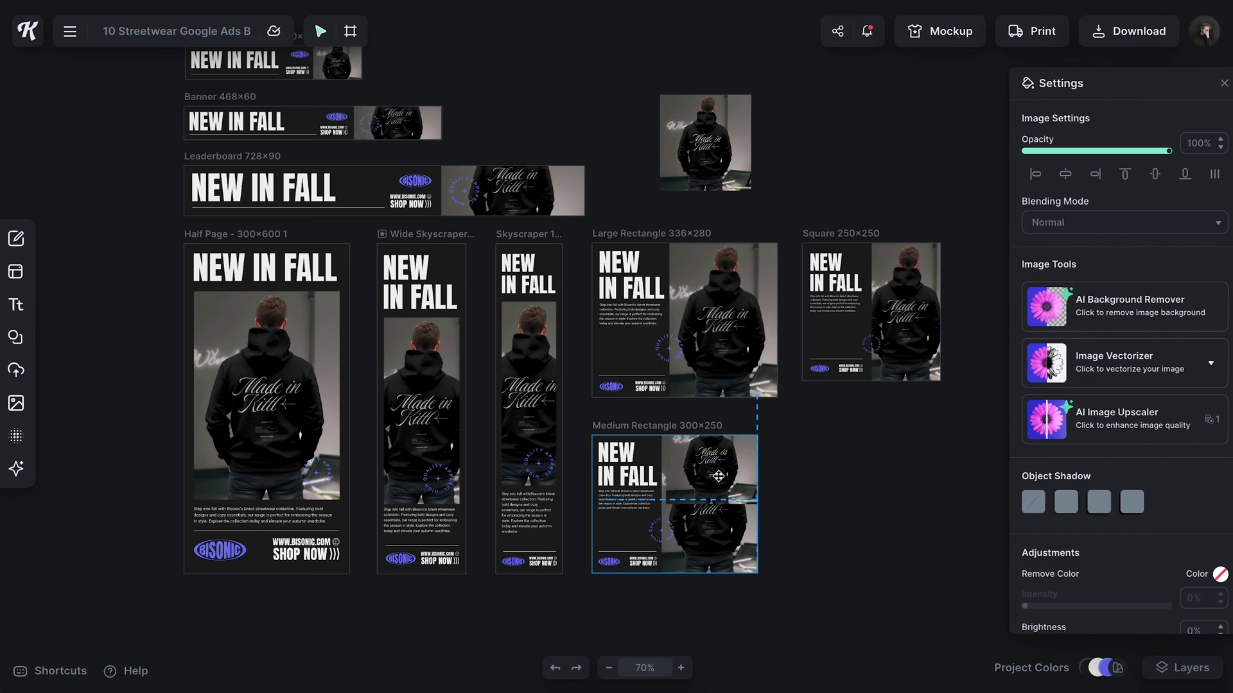
left_click(836, 487)
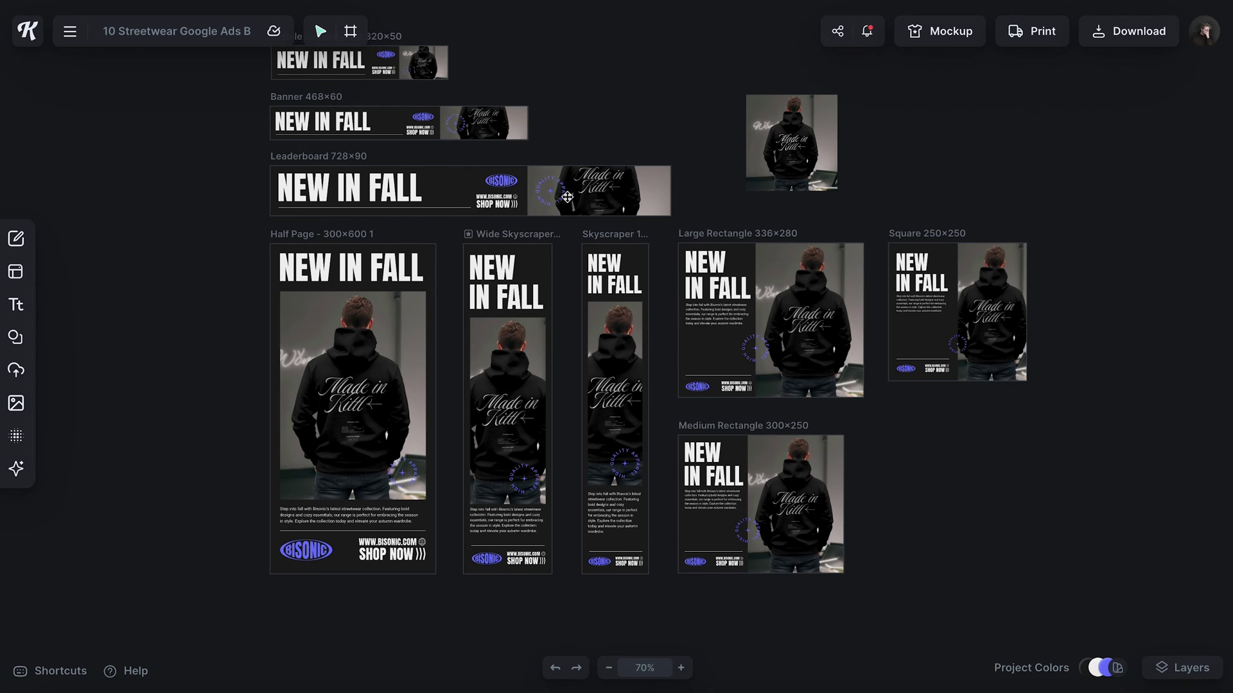
scroll(716, 371, "up", 3)
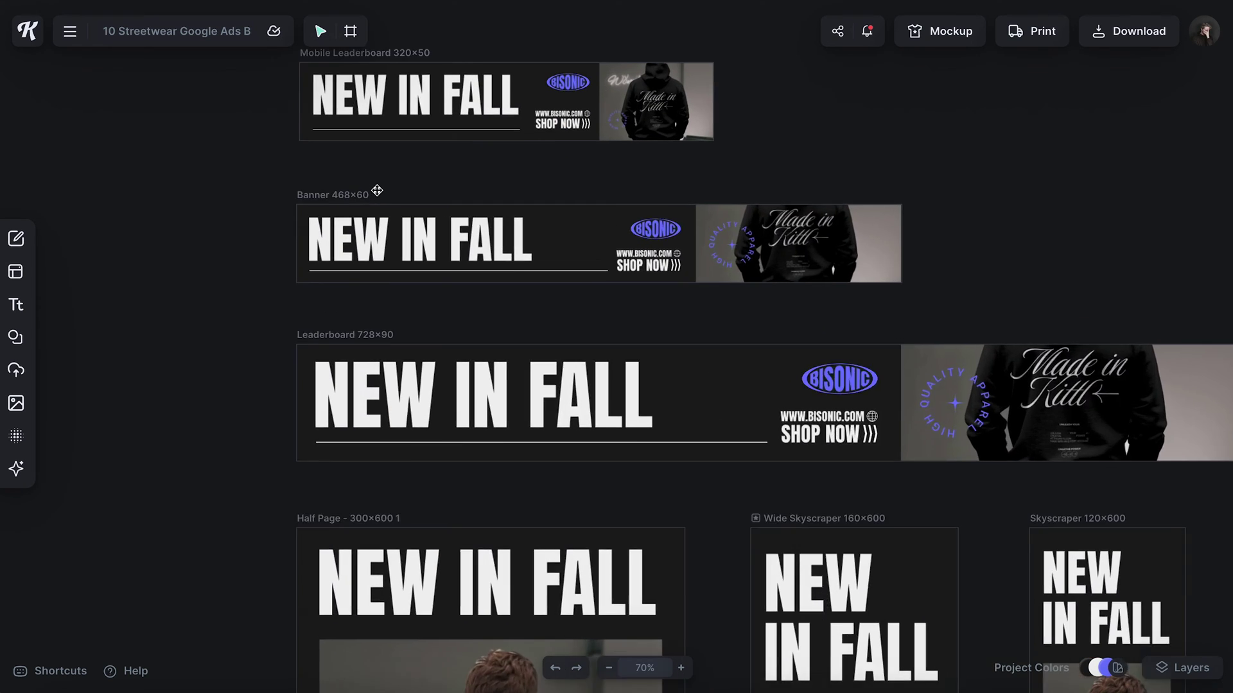
scroll(457, 331, "up", 2)
scroll(458, 331, "up", 2)
Change the Mobile Leaderboard, Banner and Leaderboard headlines to NEW MERCH
left_click(430, 194)
double_click(427, 221)
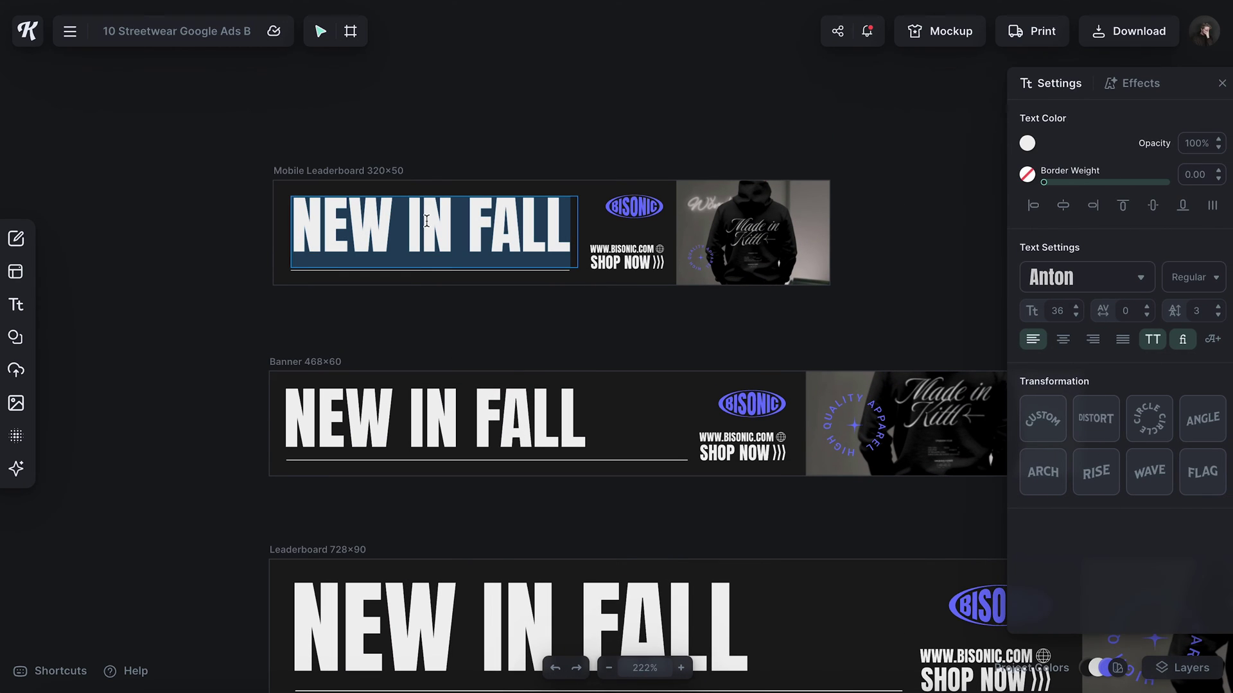
type("NEW M")
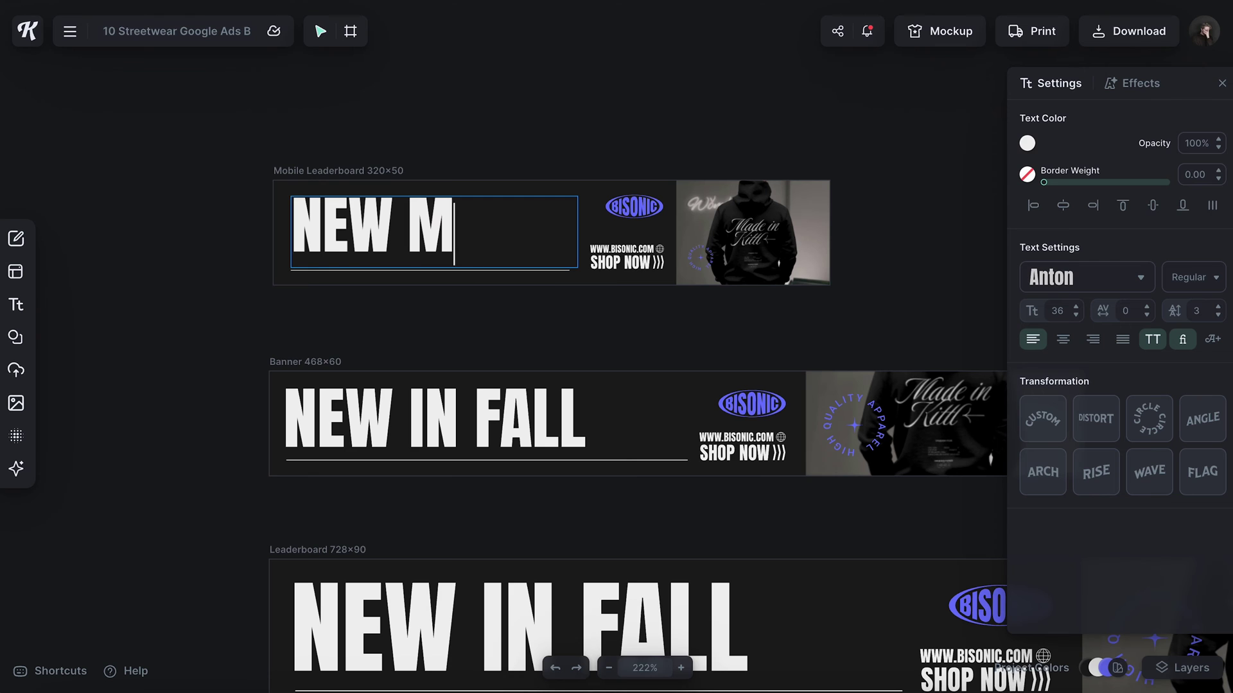
type("ERCH")
left_click(184, 292)
scroll(325, 341, "down", 2)
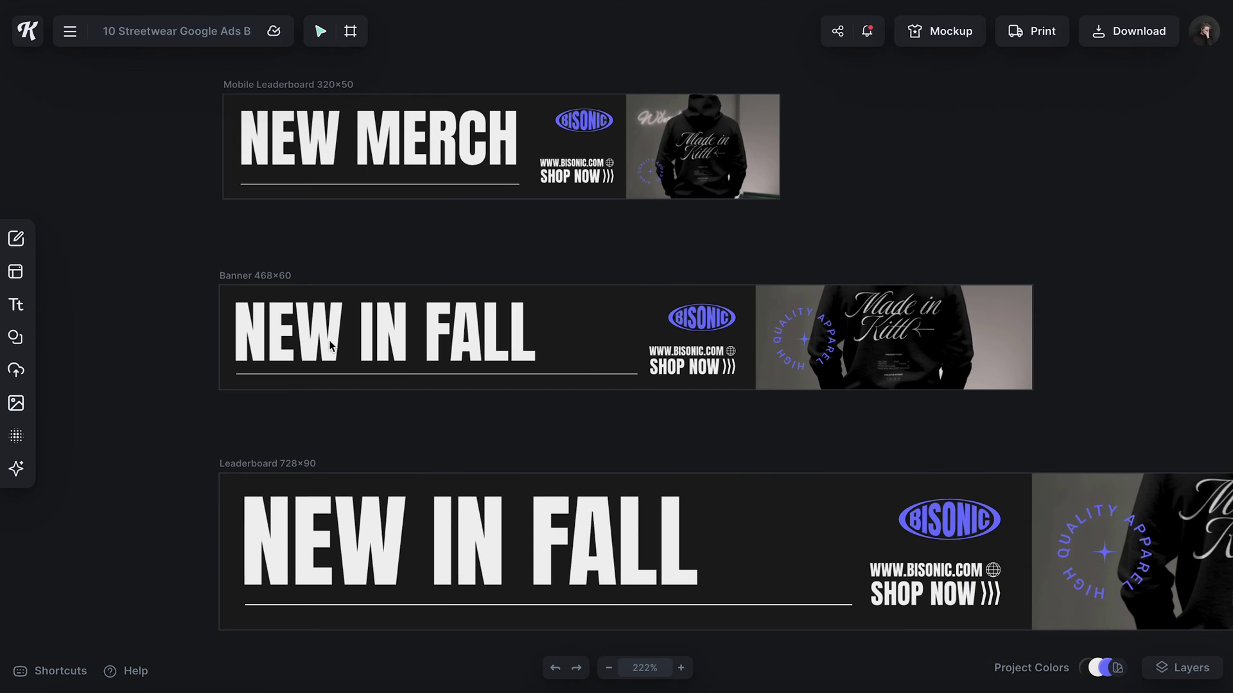
double_click(329, 340)
type("NEW MERCH")
scroll(328, 340, "down", 2)
left_click(449, 402)
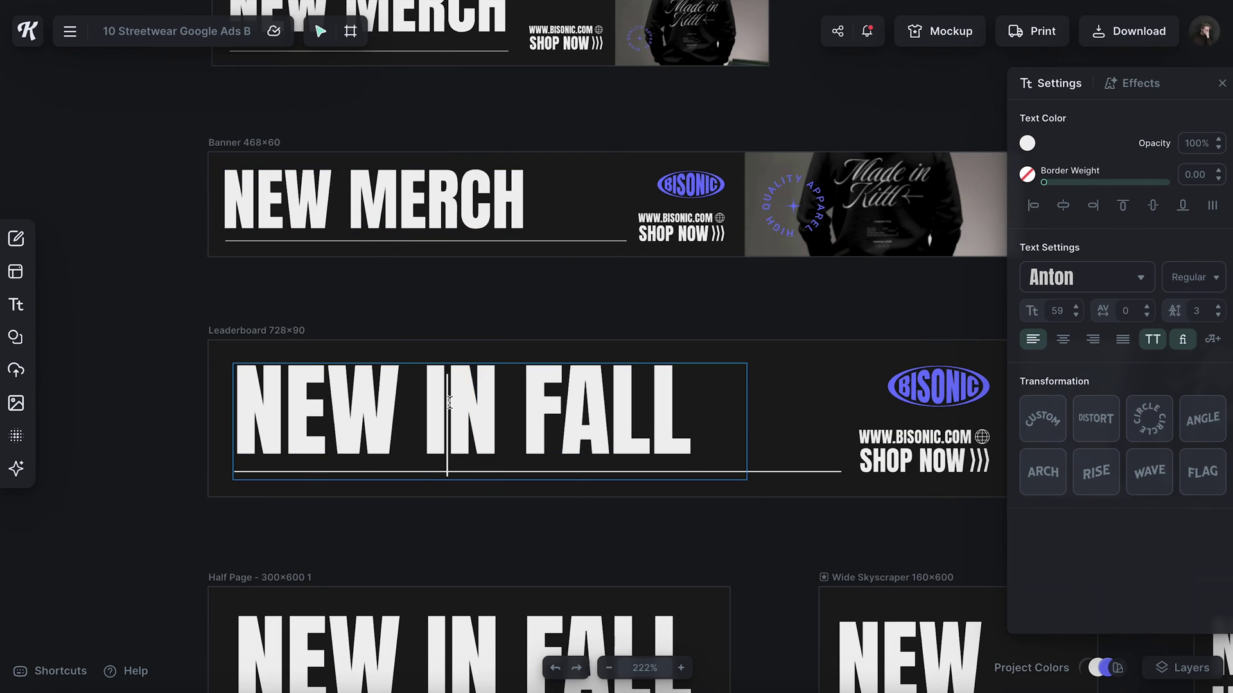
double_click(449, 402)
type("NEW MER")
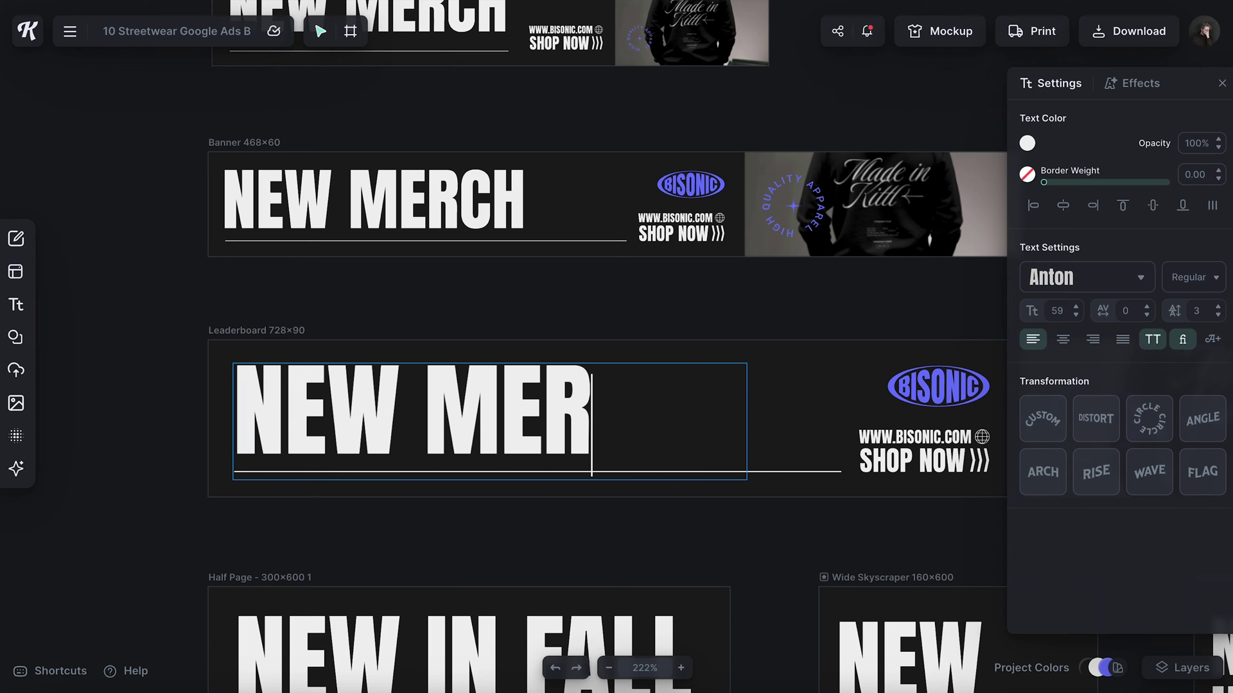
type("CH")
Change the Skyscraper and Large Rectangle headlines to NEW MERCH, with Large Rectangle on two lines
key("Escape")
scroll(169, 337, "down", 3)
double_click(614, 448)
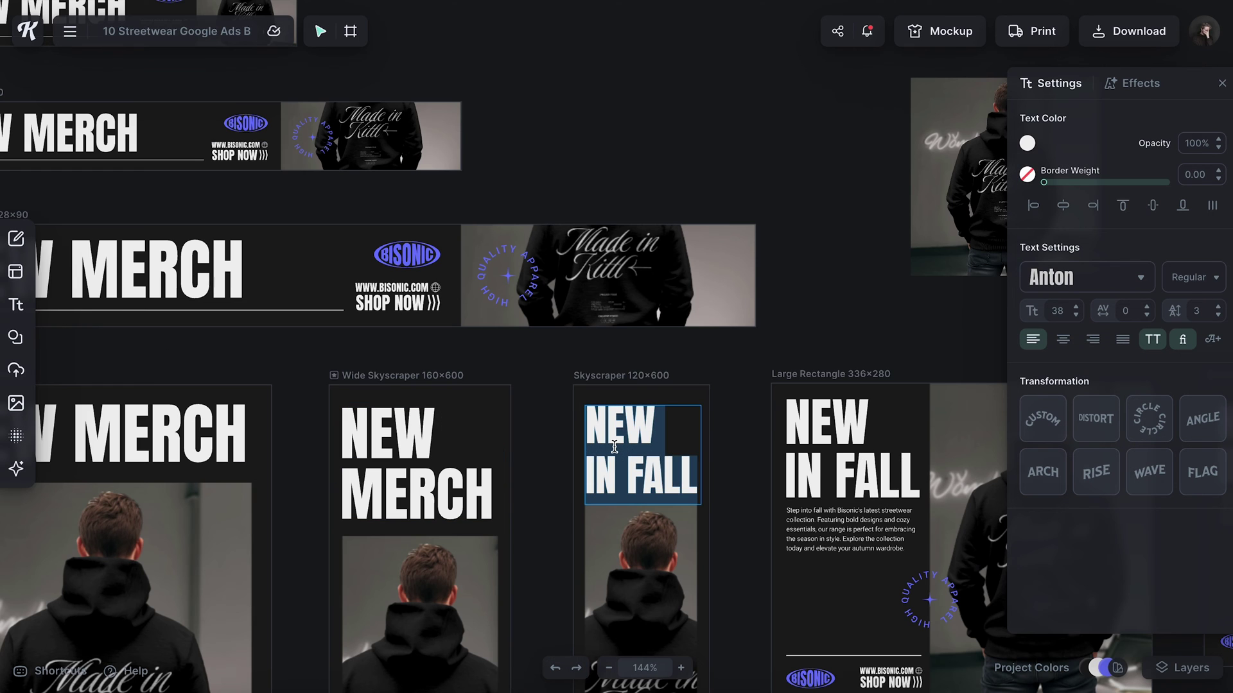
type("NEW ME")
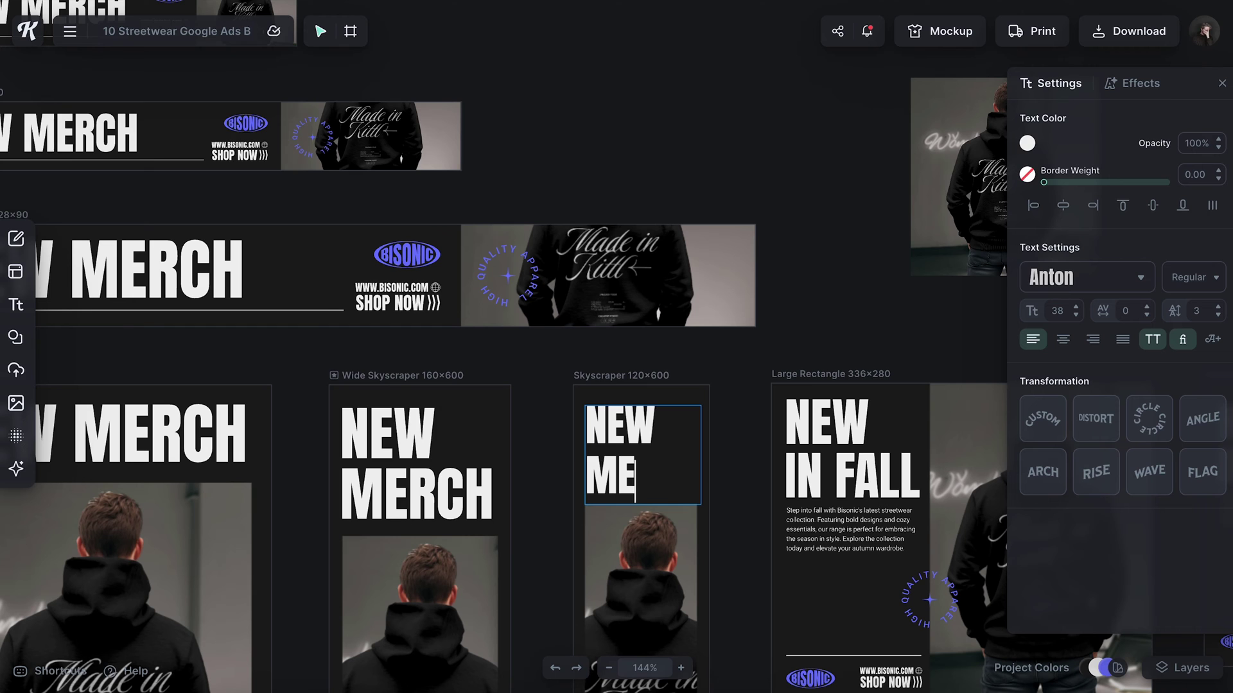
type("RCH")
key("Escape")
scroll(578, 424, "right", 5)
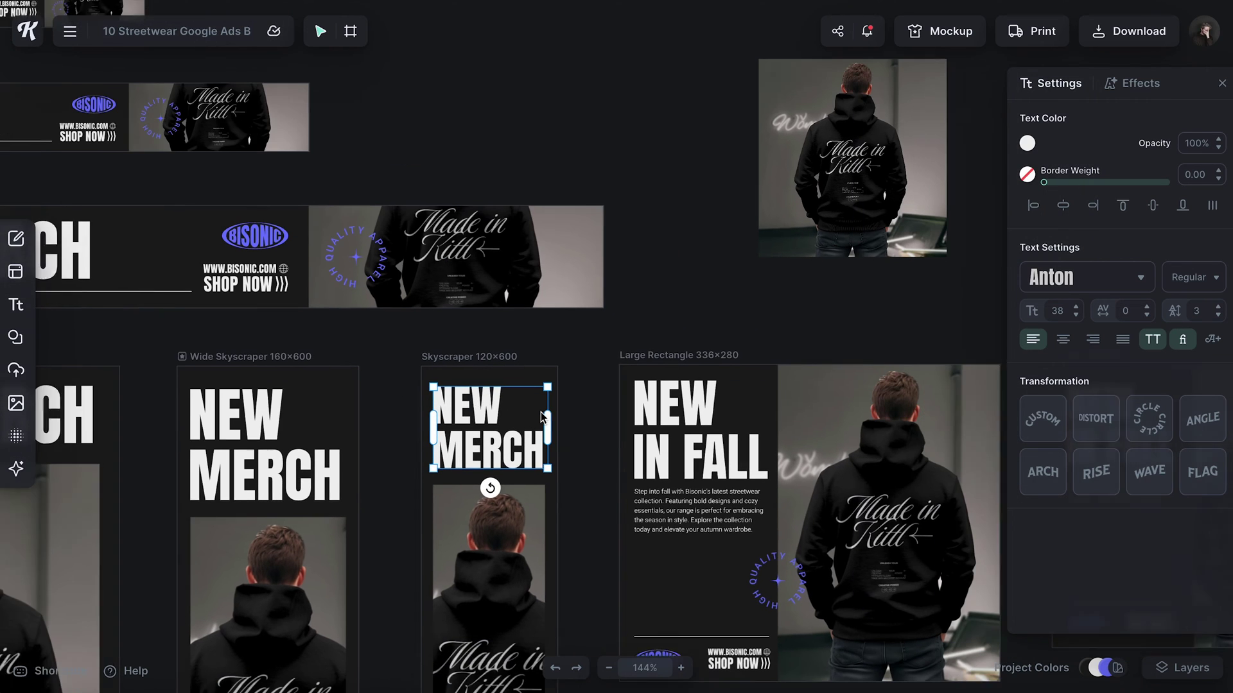
left_click(679, 438)
double_click(679, 438)
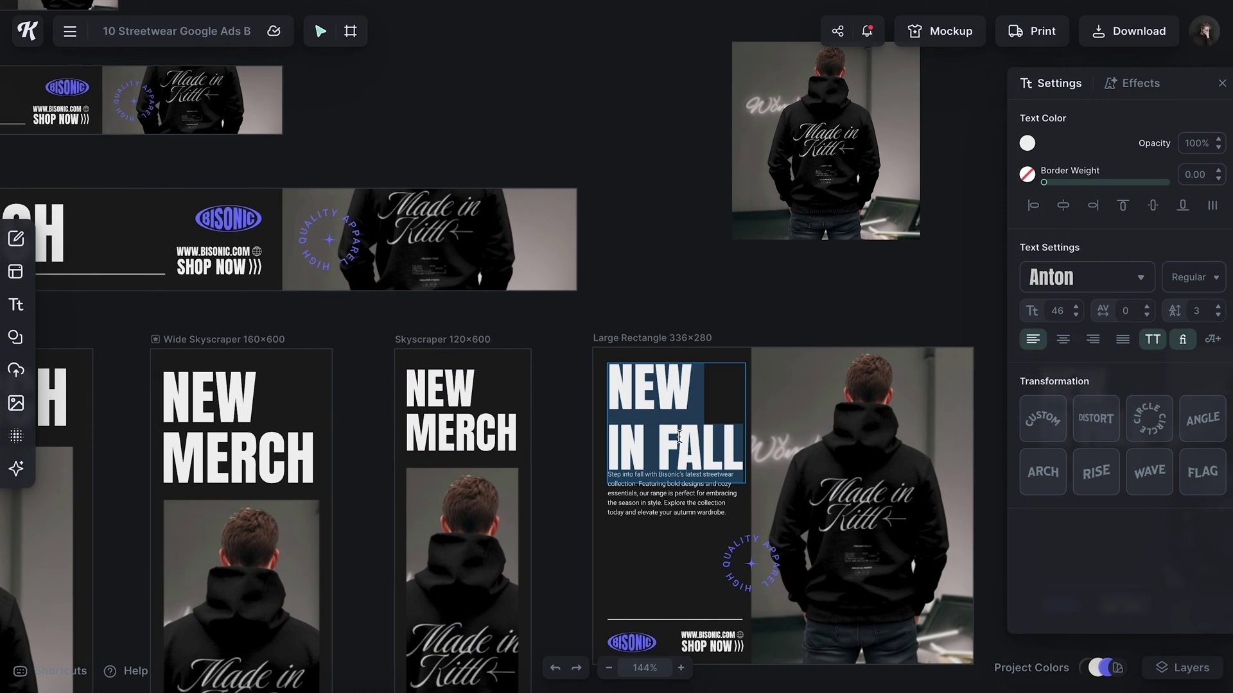
type("NEW")
key("Return")
type("MERCH")
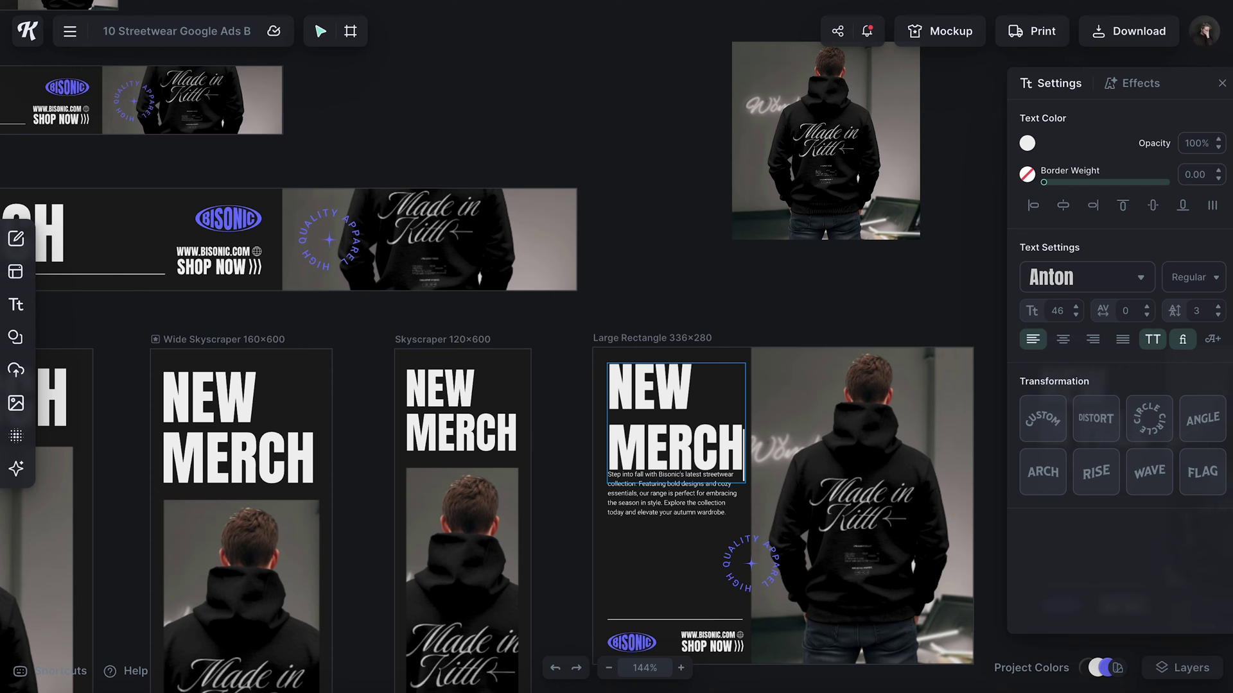
key("Escape")
scroll(633, 428, "down", 5)
scroll(633, 429, "right", 1)
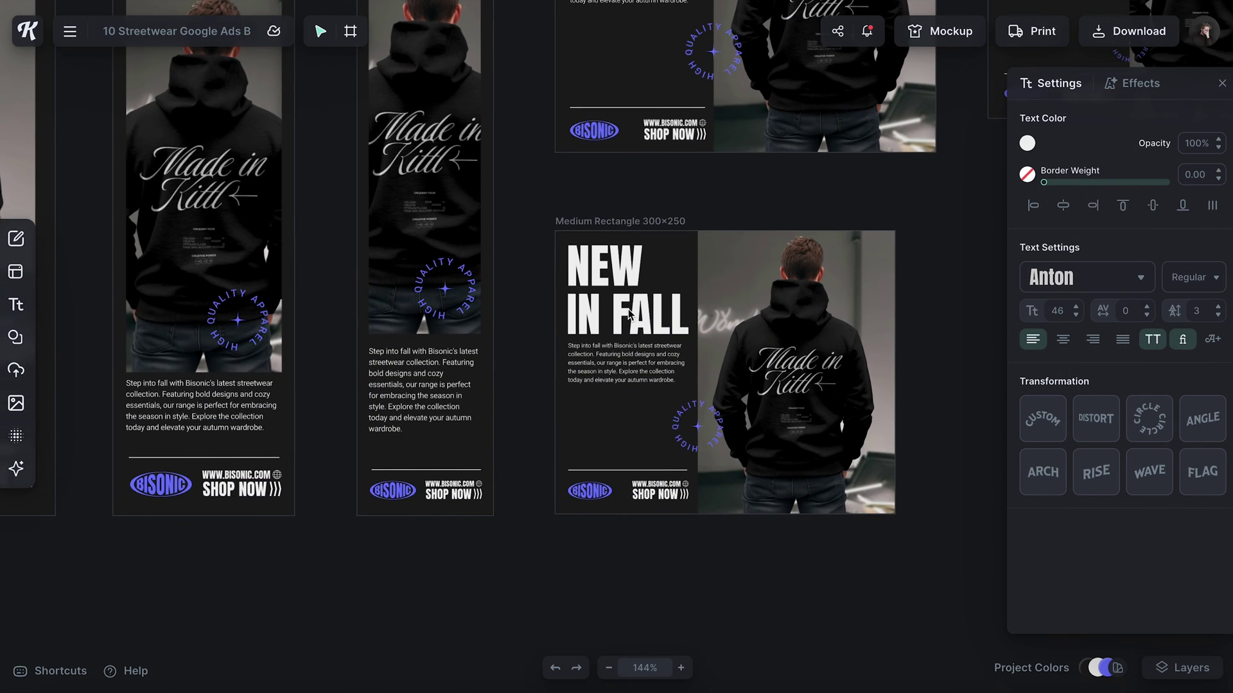
Finish the Medium Rectangle headline, fit all artboards, and delete the floating hoodie photo
left_click(628, 310)
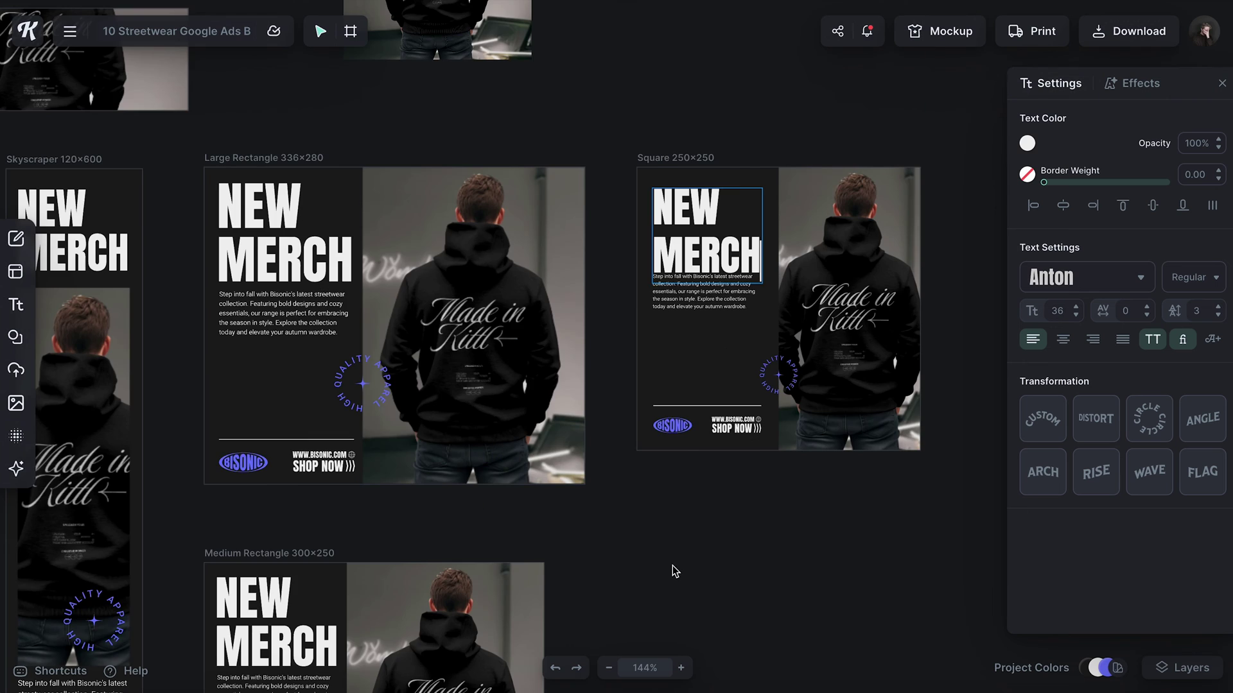
key("shift+1")
left_click(677, 220)
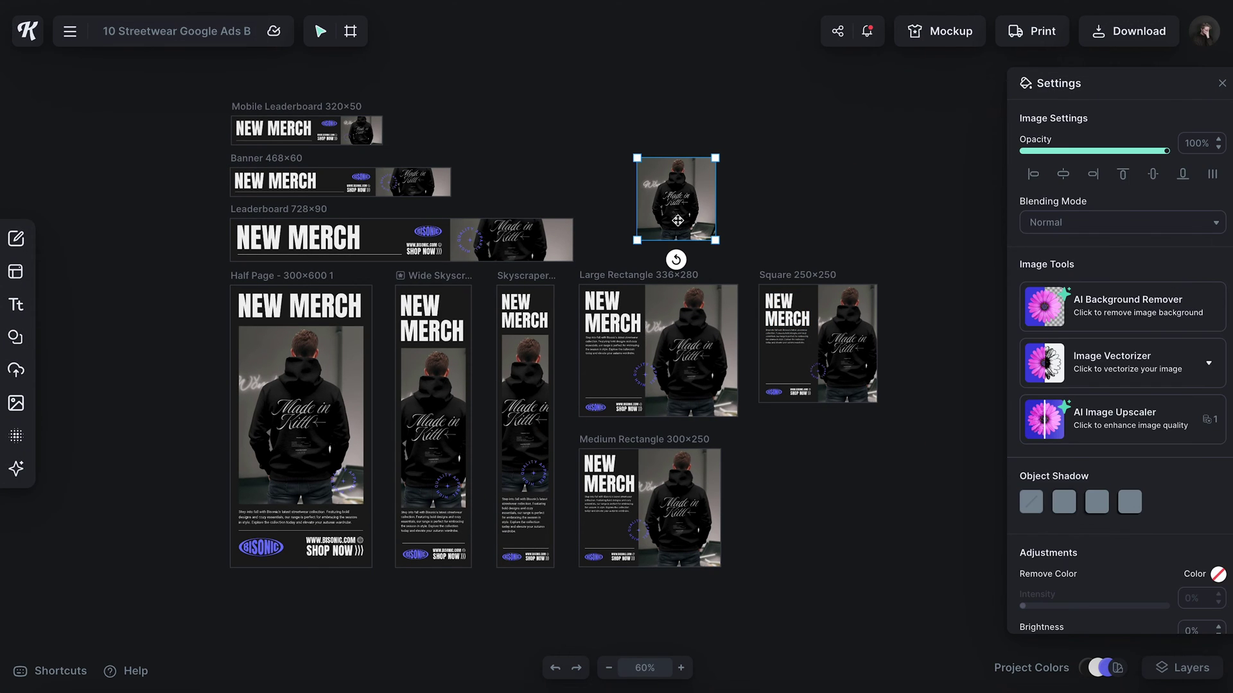
key("Delete")
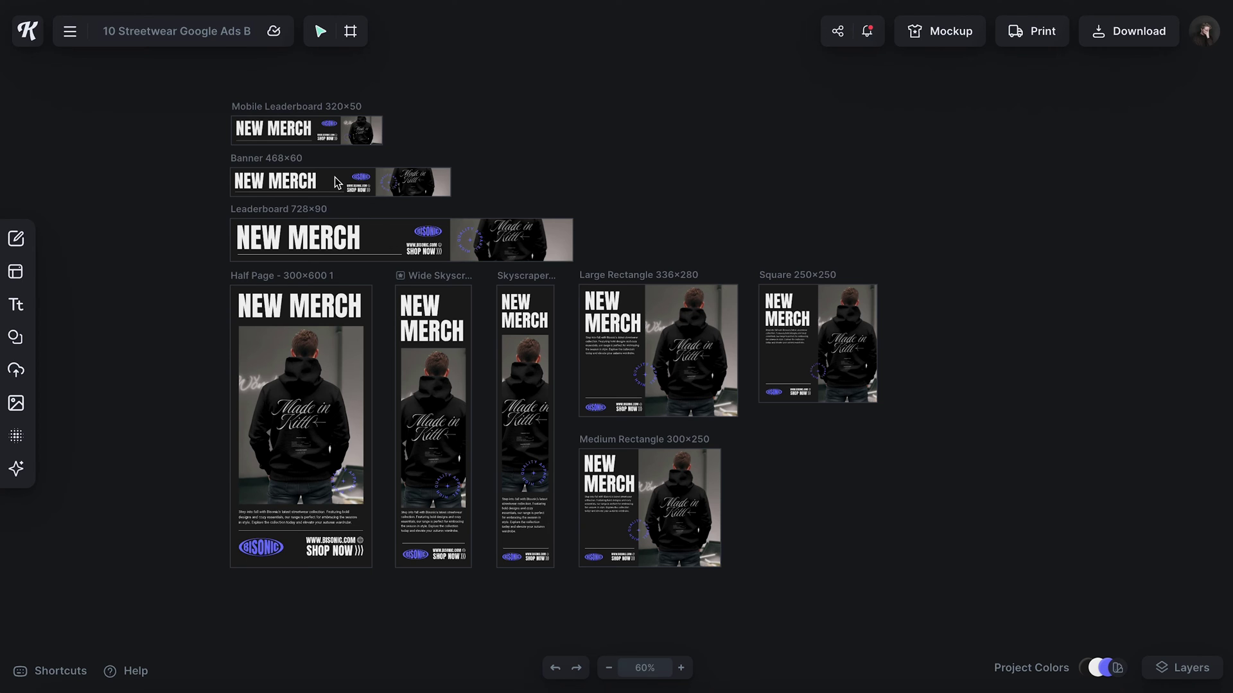
scroll(334, 176, "up", 5)
scroll(335, 176, "up", 3)
left_click(406, 179)
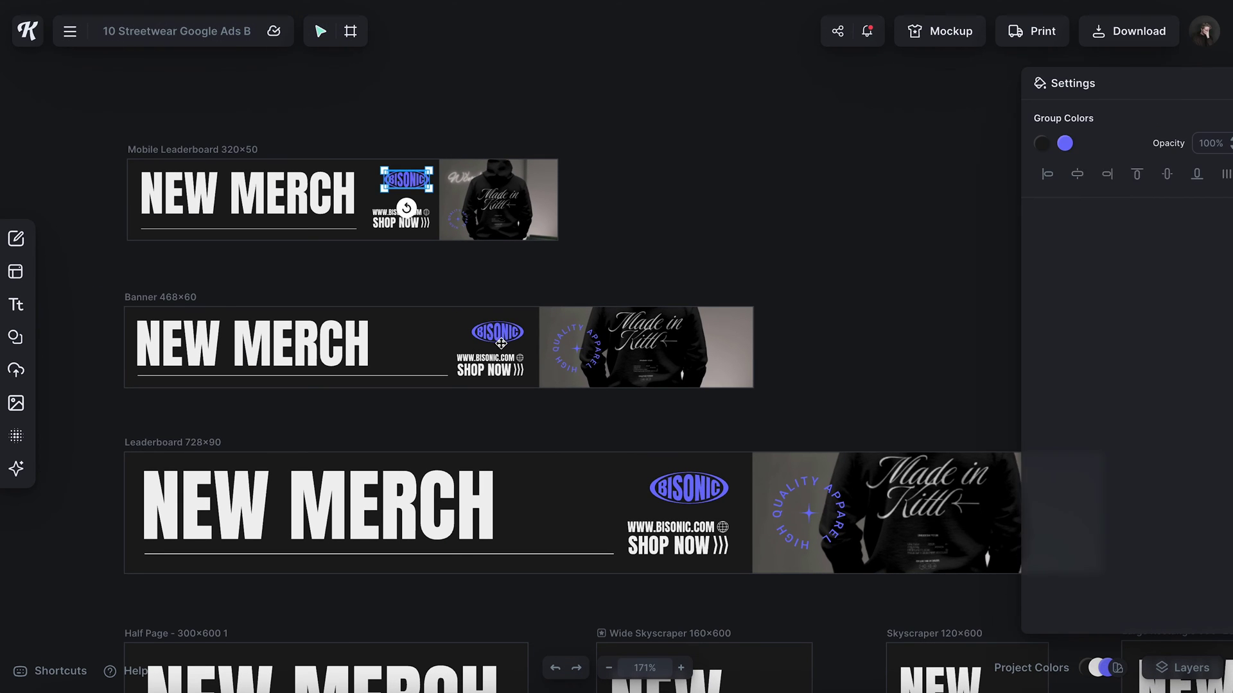
left_click(501, 344, "shift")
left_click(702, 482, "shift")
scroll(702, 485, "down", 5)
scroll(702, 484, "down", 5)
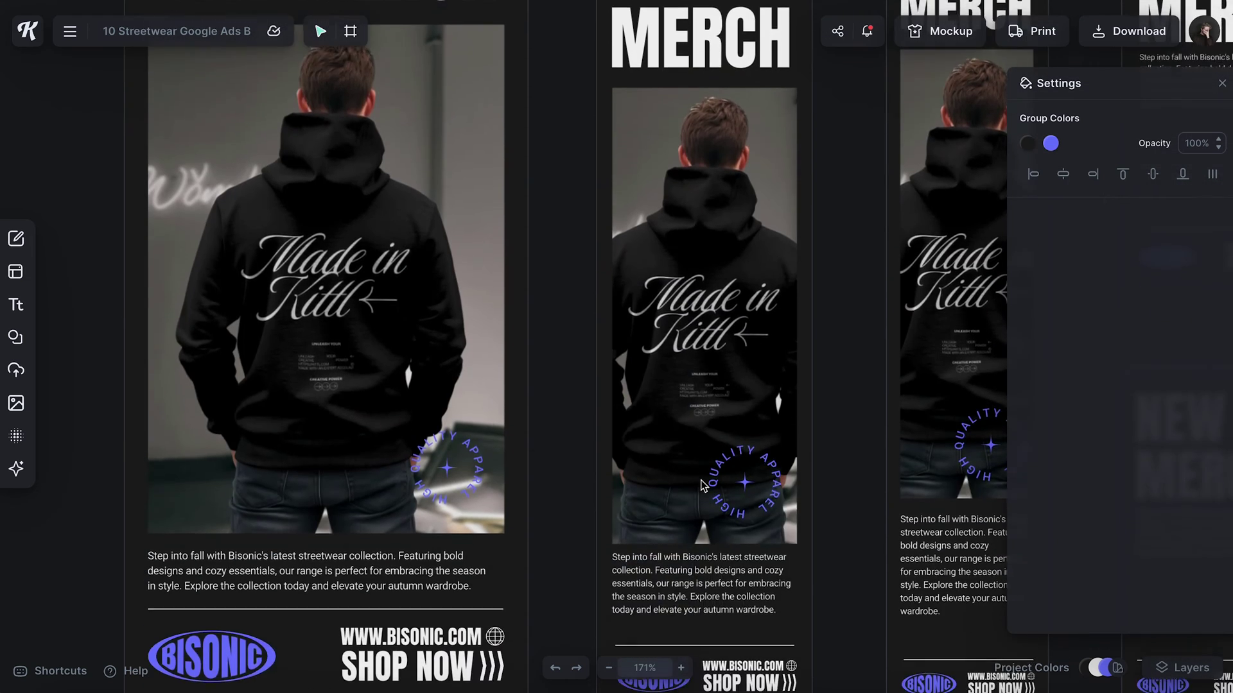
left_click_drag(639, 352, 456, 280)
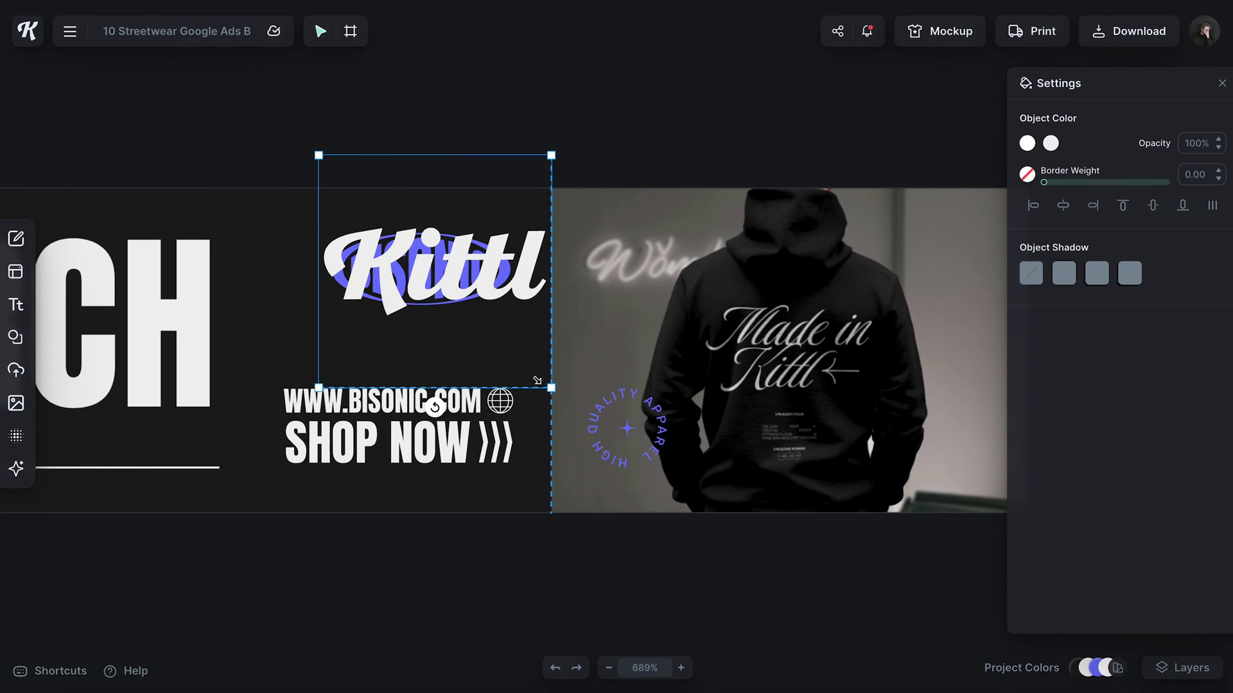
left_click_drag(551, 388, 505, 341)
left_click_drag(458, 256, 478, 280)
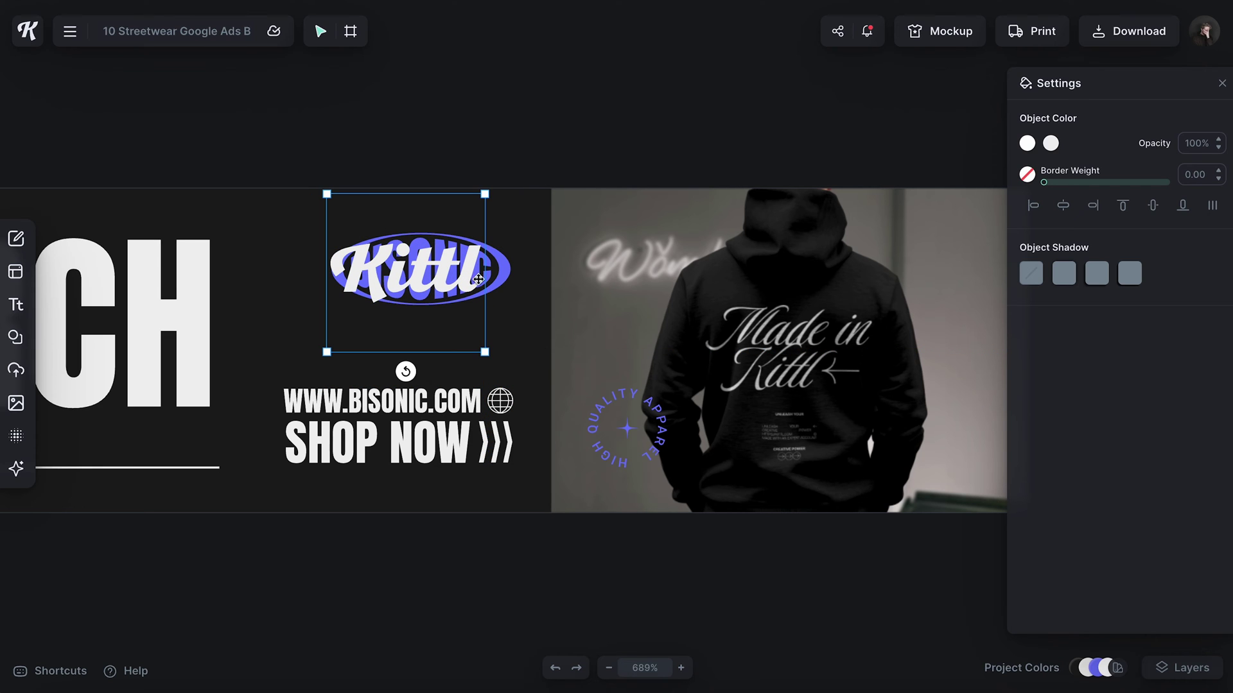
mouse_move(486, 362)
left_mouse_down()
mouse_move(528, 353)
mouse_move(504, 343)
left_mouse_up()
scroll(815, 328, "down", 10)
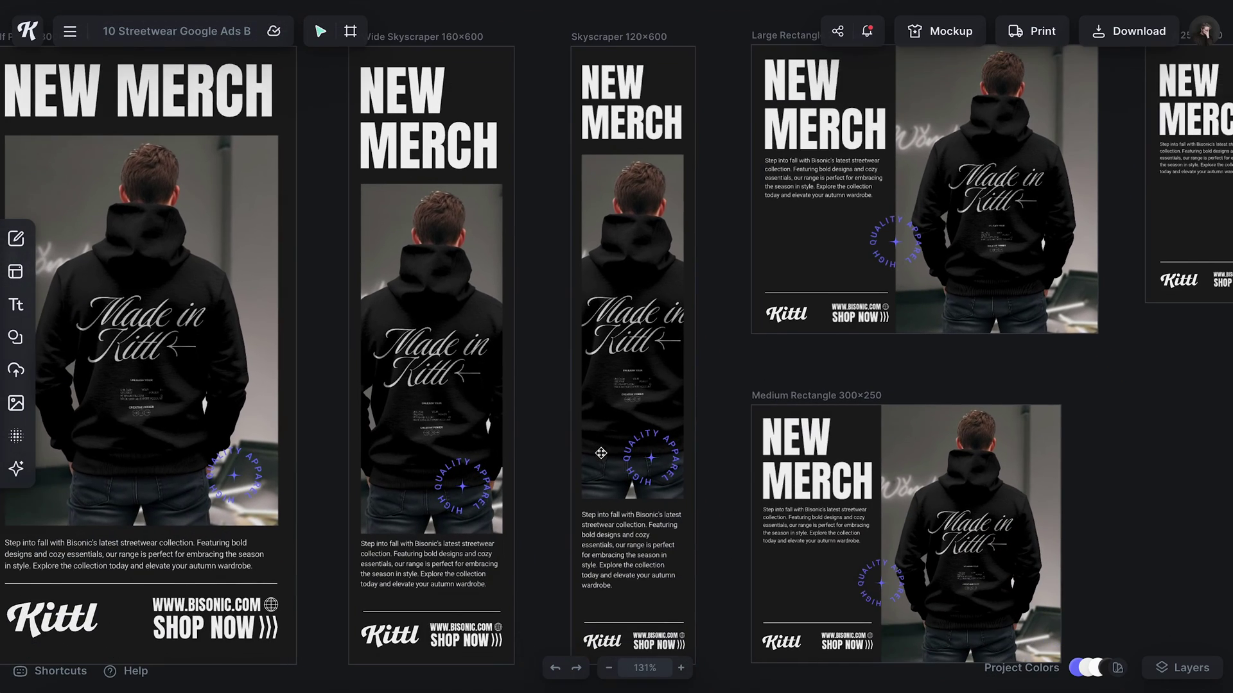
scroll(891, 329, "right", 3)
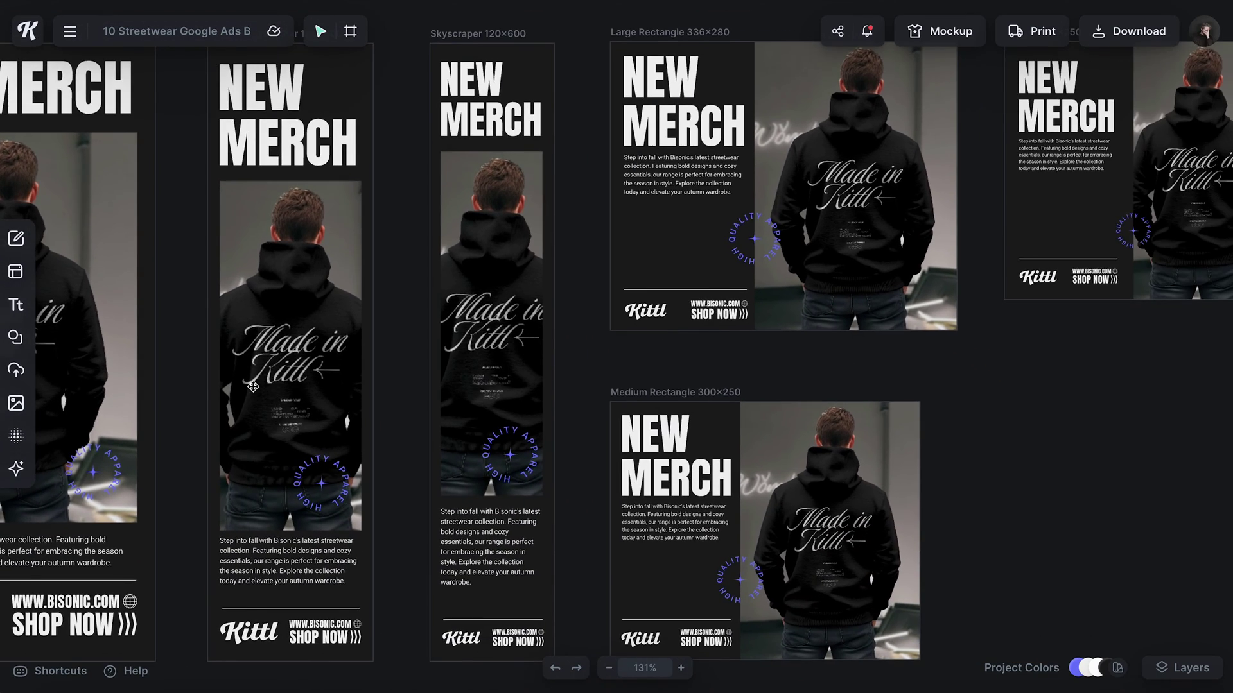
scroll(262, 574, "left", 5)
scroll(311, 519, "up", 5)
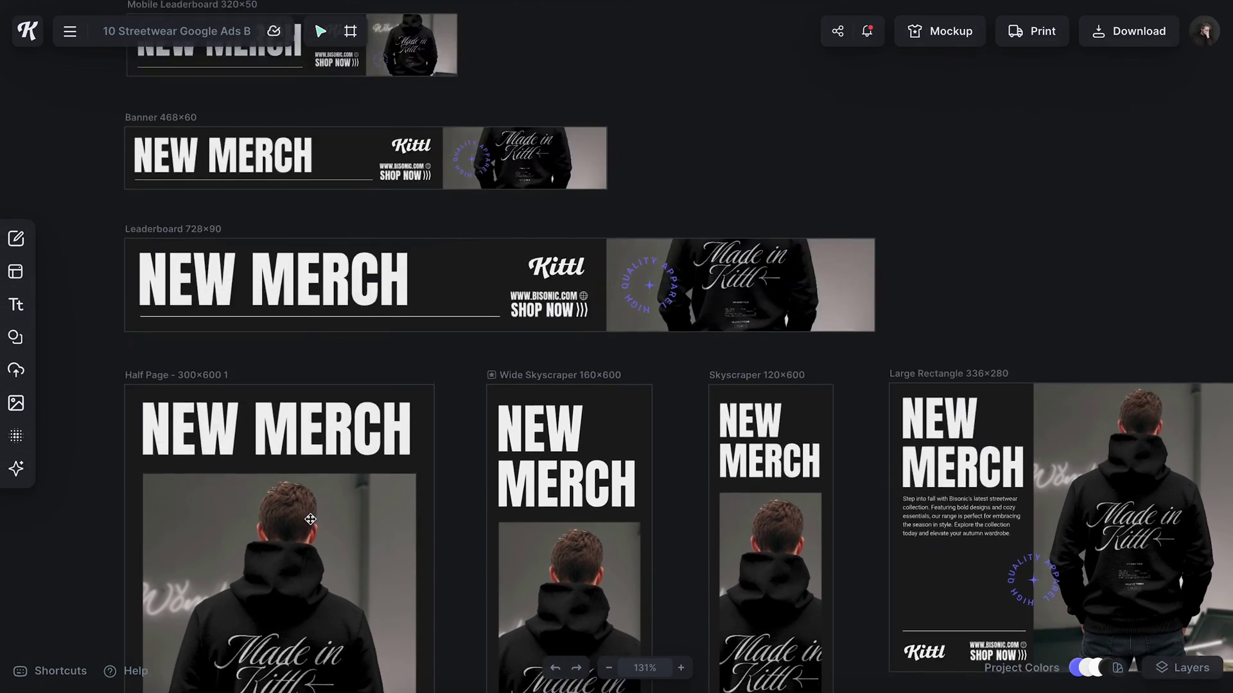
scroll(308, 498, "down", 1)
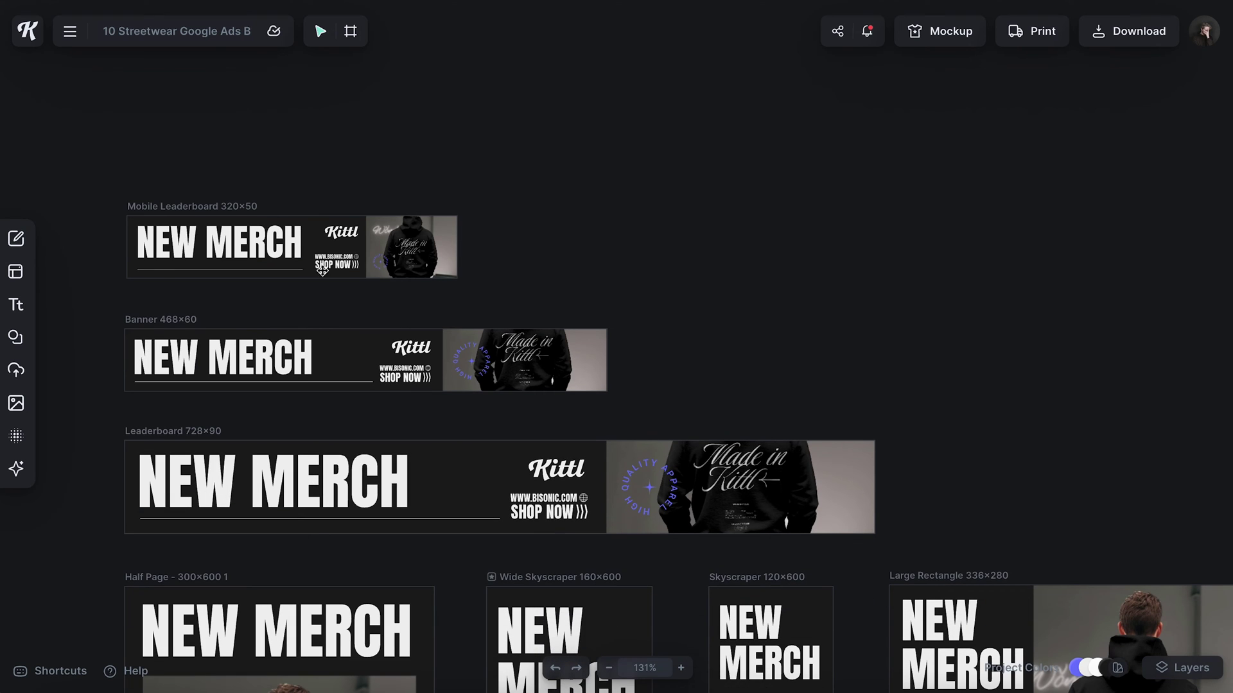
scroll(504, 389, "down", 3)
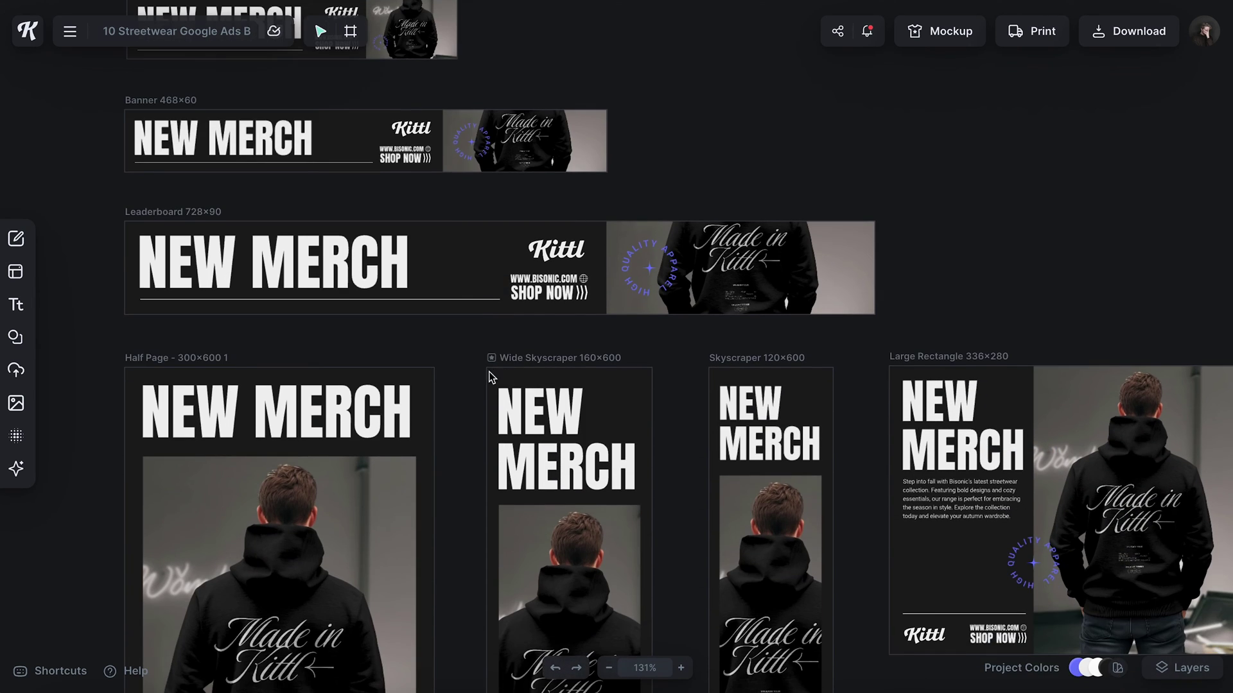
scroll(491, 370, "down", 2)
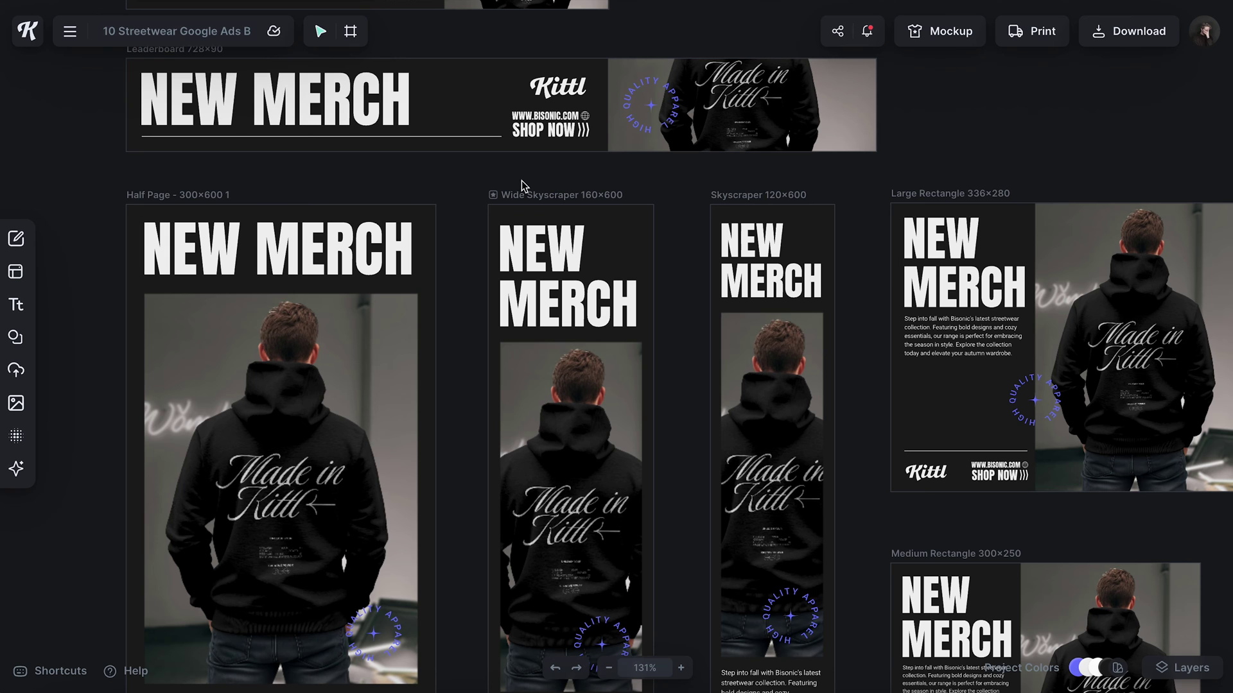
scroll(521, 181, "right", 3)
scroll(521, 180, "down", 2)
scroll(547, 315, "down", 2)
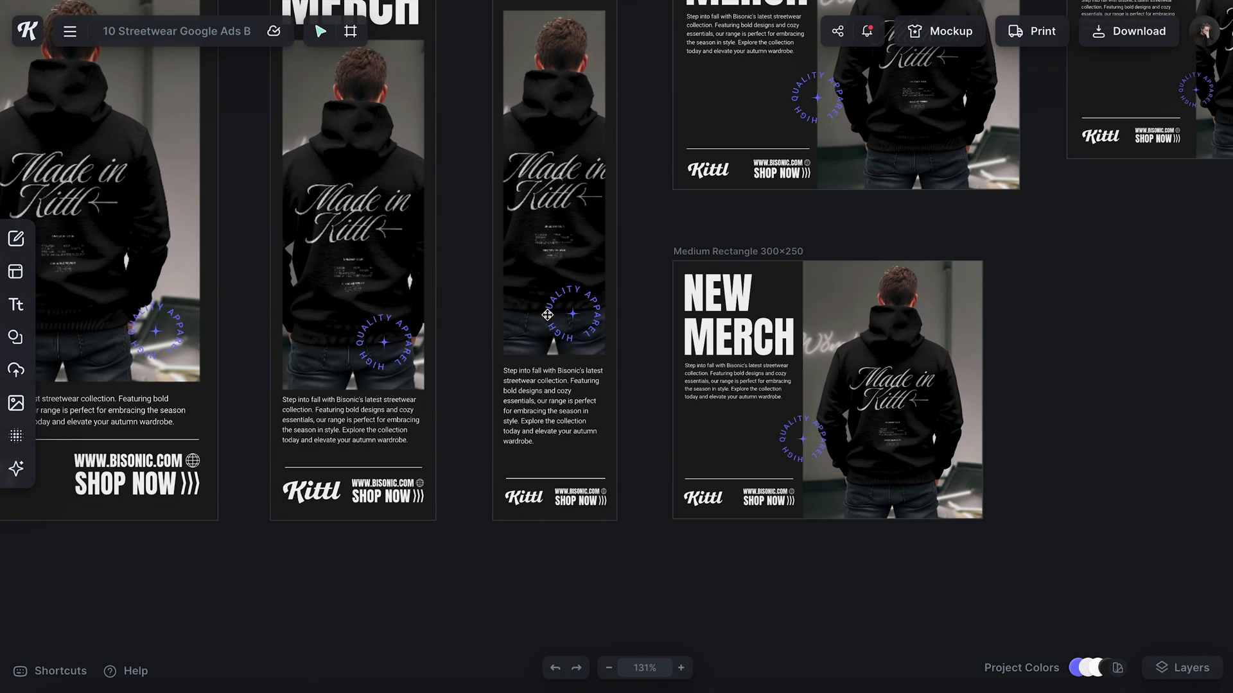
scroll(305, 420, "left", 2)
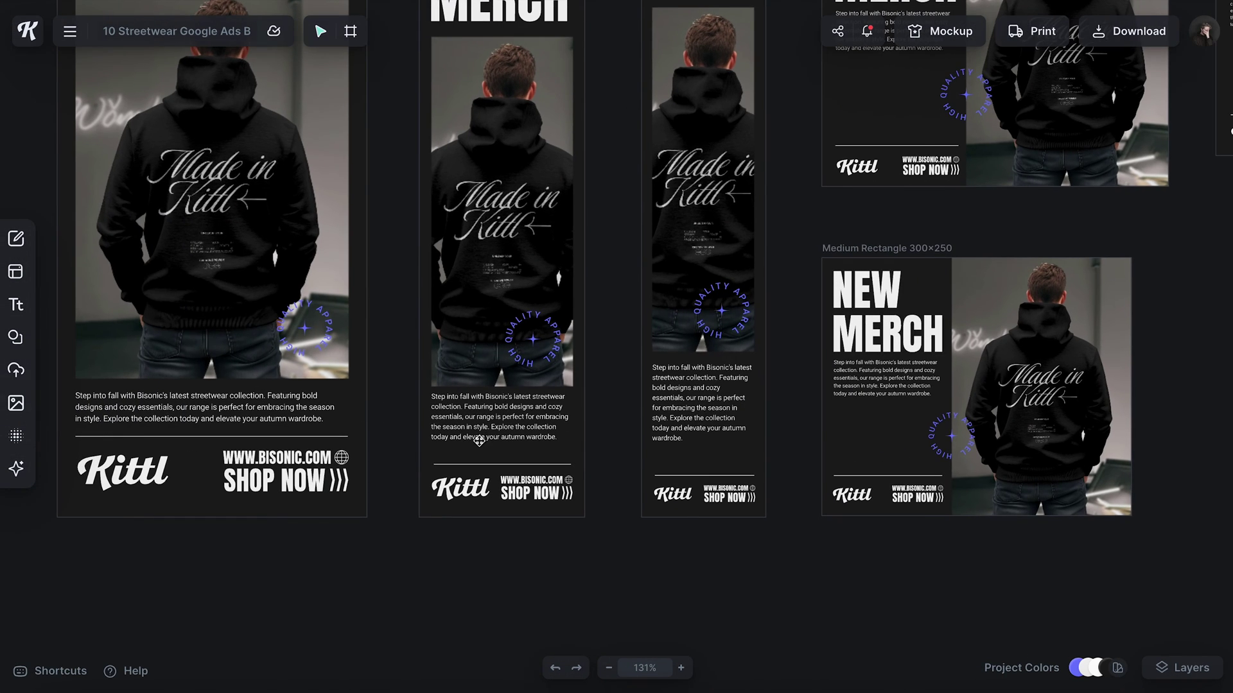
scroll(463, 416, "left", 2)
scroll(463, 415, "up", 1)
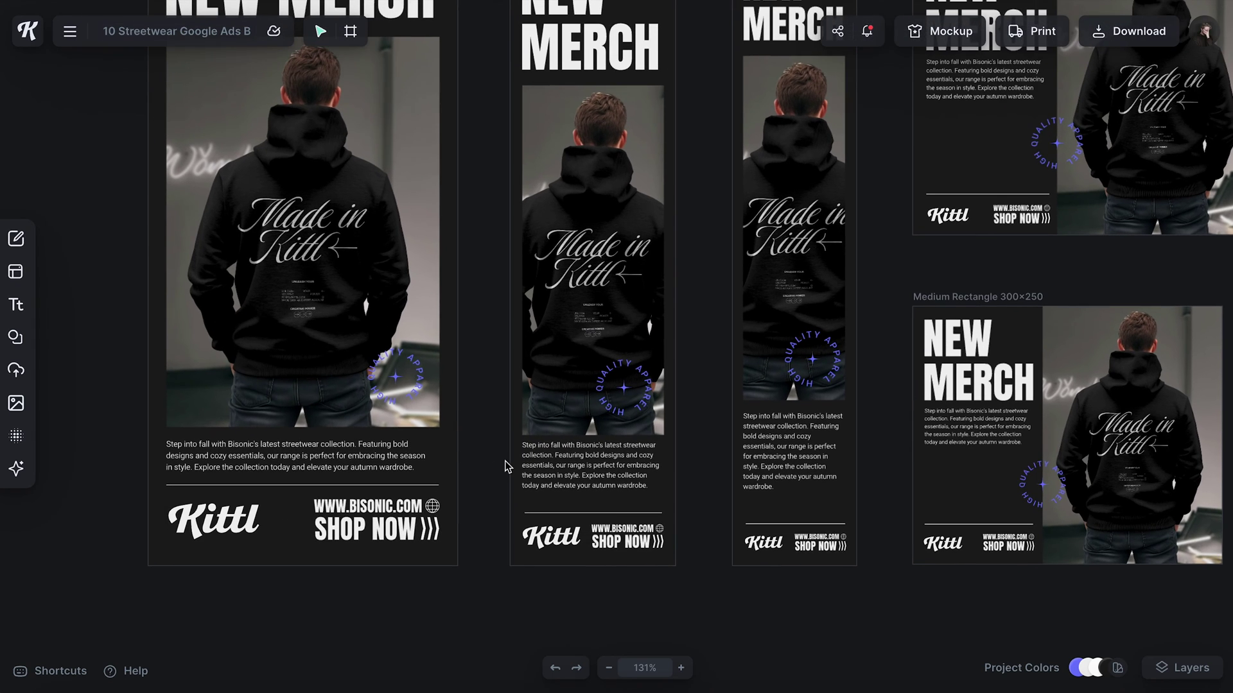
left_click(543, 454)
scroll(797, 467, "right", 4)
Inspect the body text on the Medium Rectangle, Large Rectangle and Square banners
left_click(627, 442)
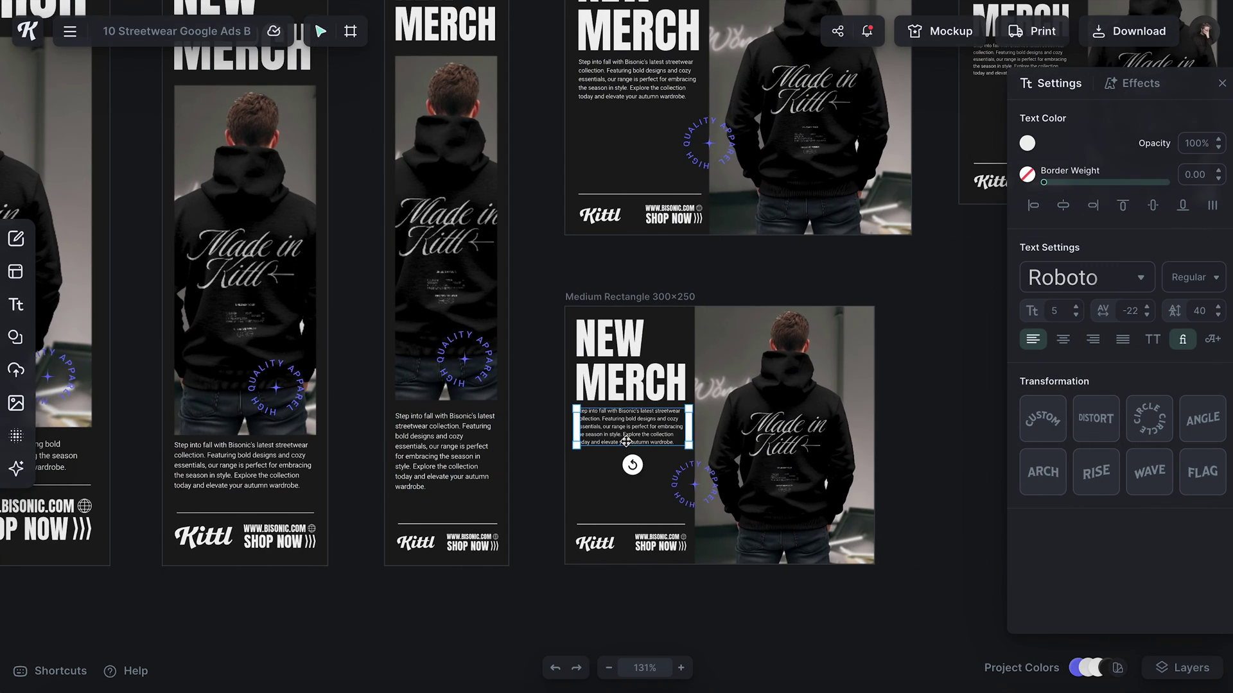
scroll(626, 441, "up", 3)
left_click(641, 405)
scroll(702, 384, "right", 3)
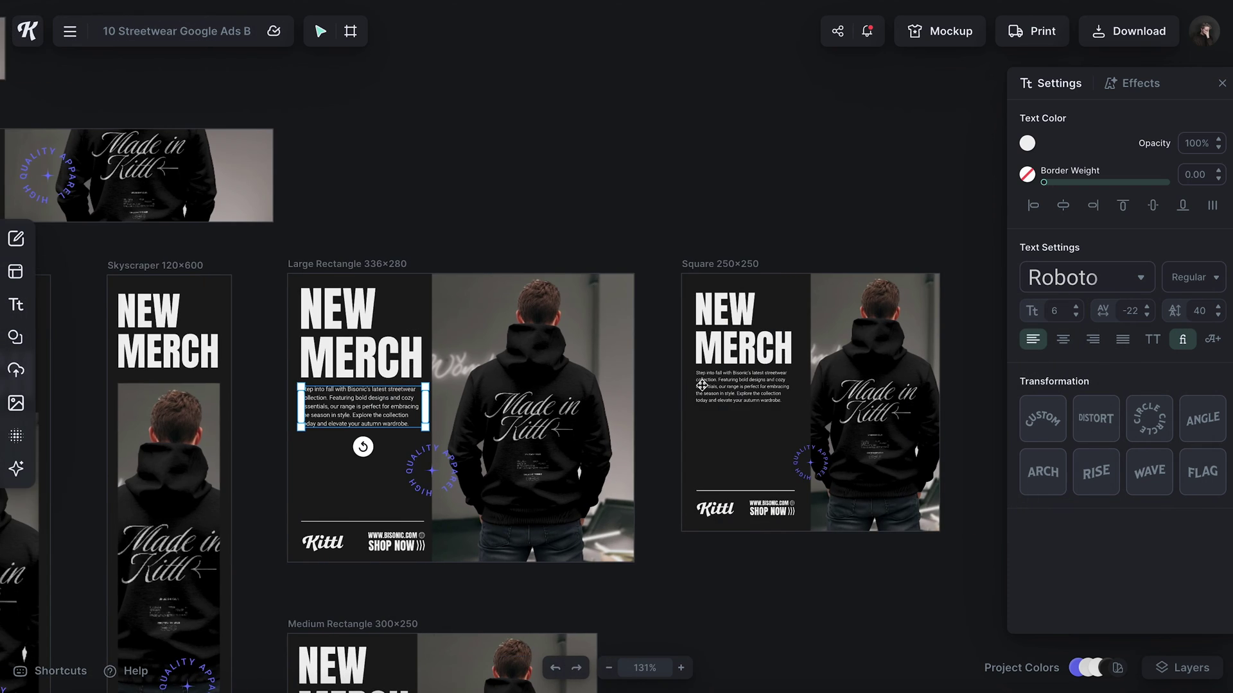
left_click(703, 384)
scroll(702, 384, "left", 5)
scroll(507, 441, "up", 5)
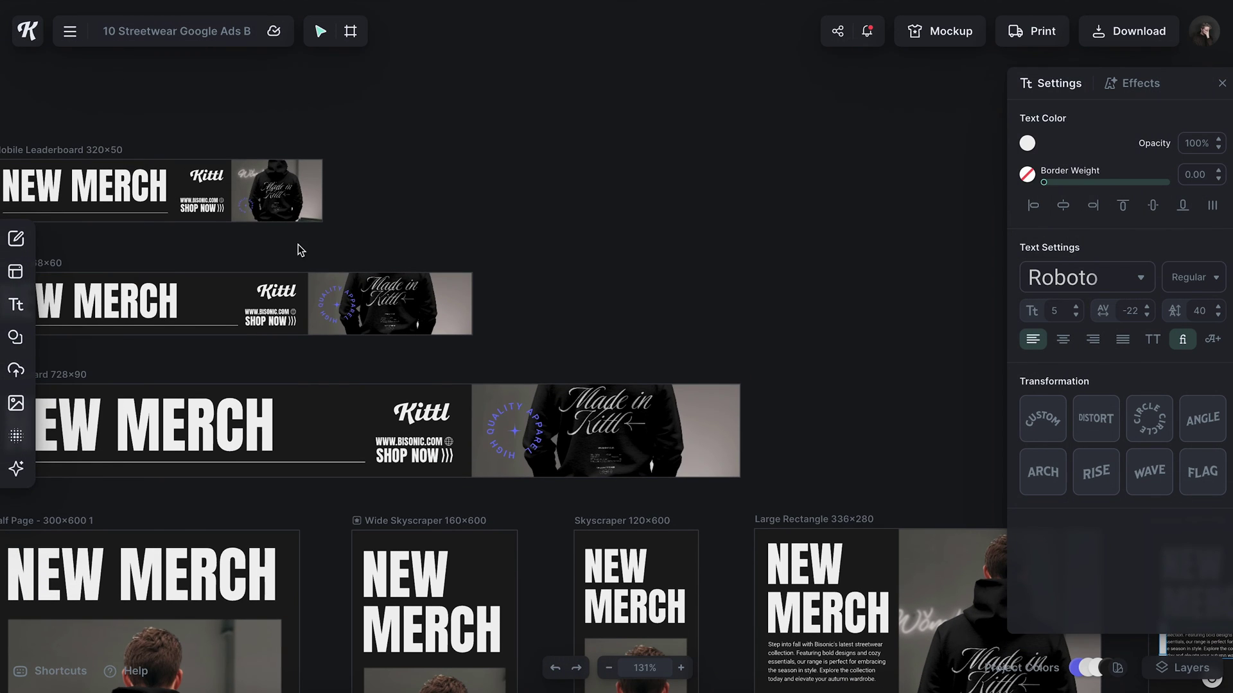
Select each banner's circular badge in turn, from Leaderboard to Medium Rectangle
left_click(245, 204)
left_click(337, 306)
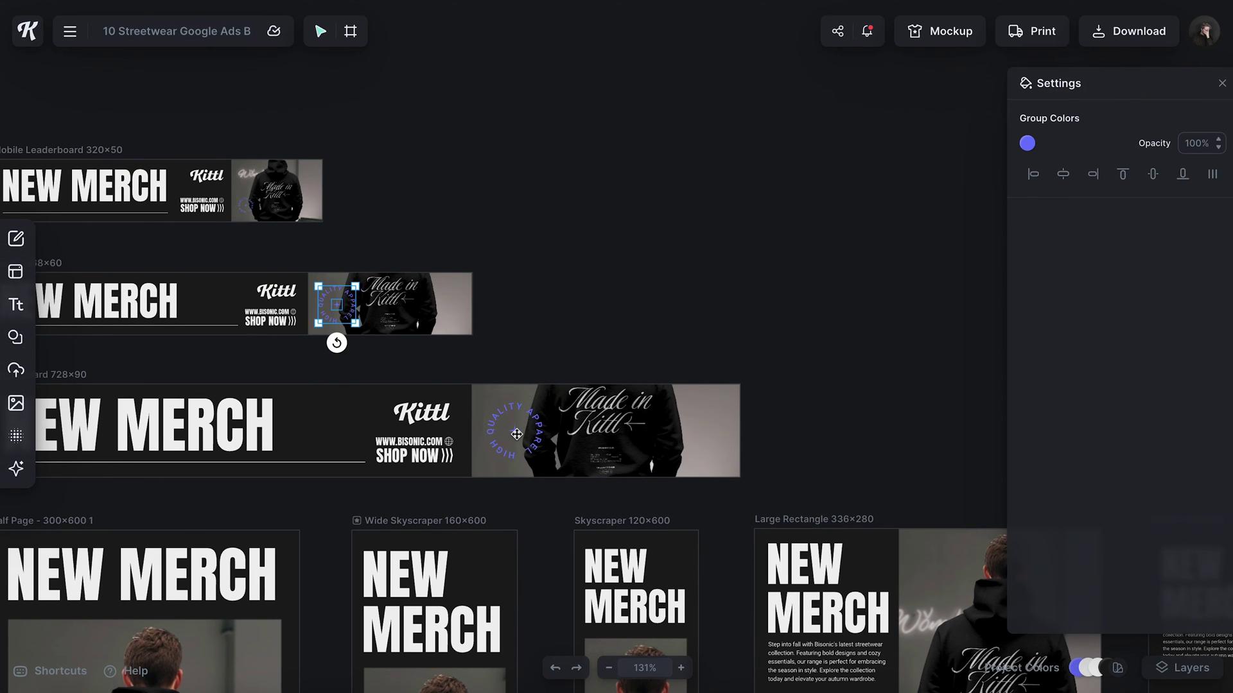
left_click(514, 441)
scroll(513, 441, "down", 2)
scroll(514, 441, "down", 10)
left_click(236, 371)
left_click(467, 376)
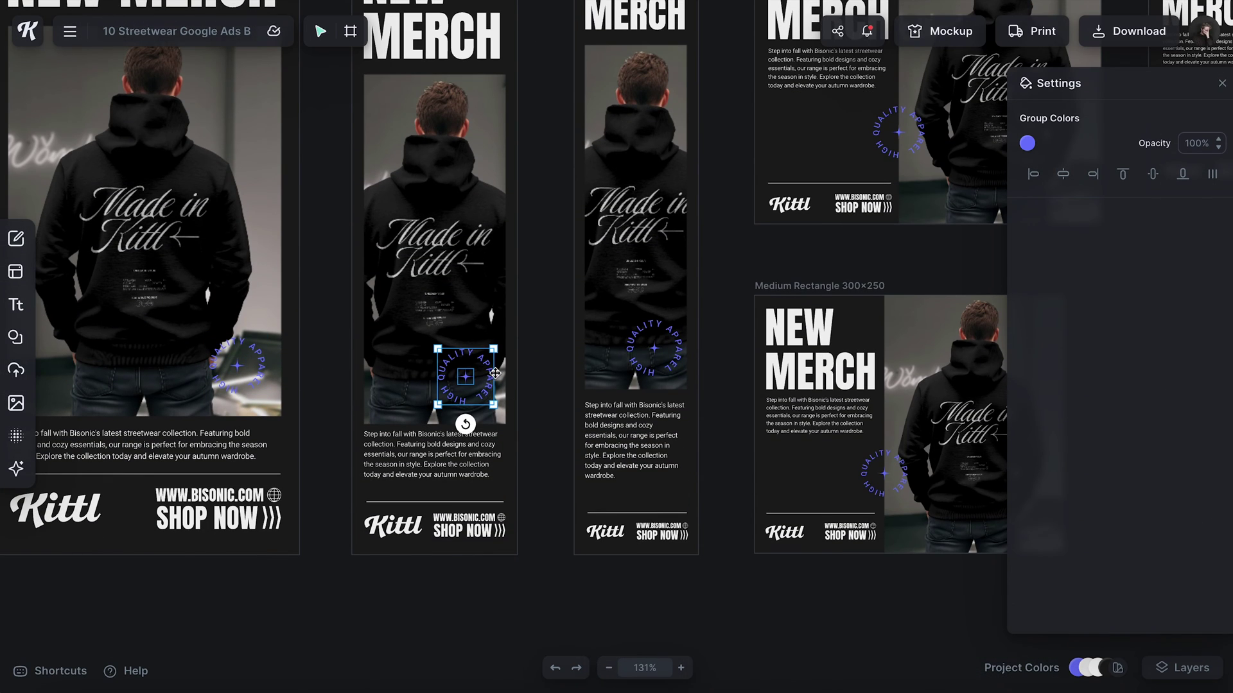
left_click(646, 349)
left_click(886, 477)
scroll(886, 476, "right", 3)
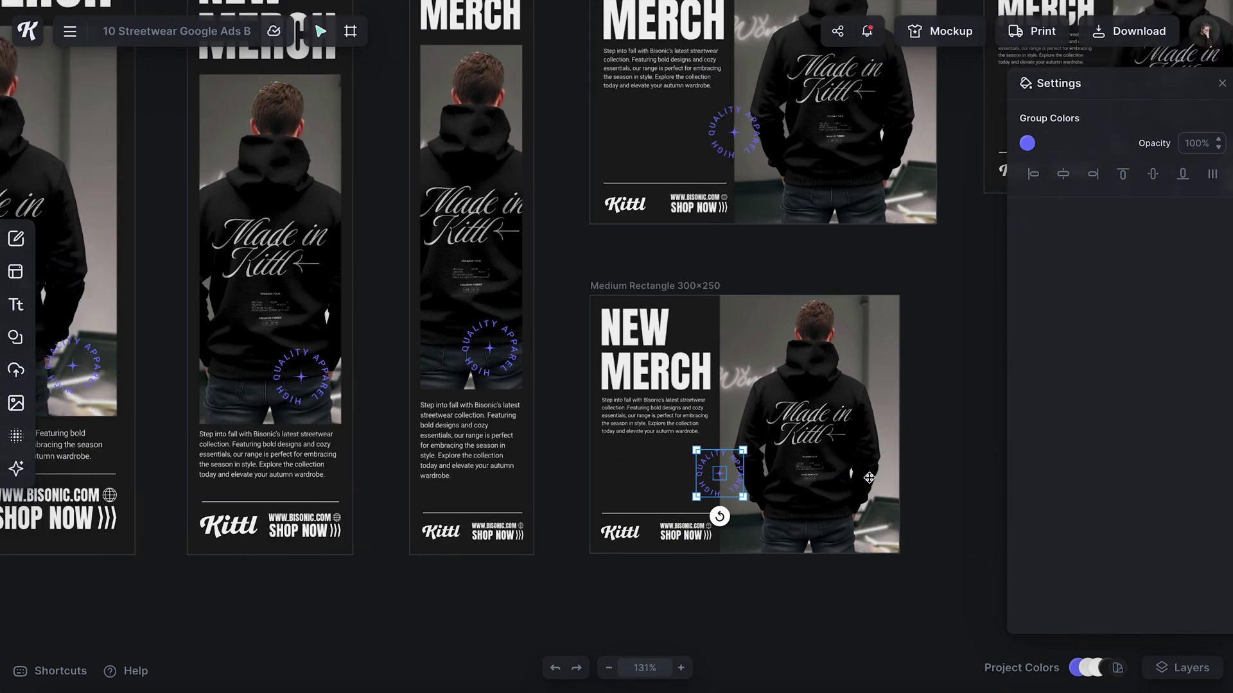
scroll(674, 453, "up", 2)
scroll(540, 433, "right", 8)
scroll(297, 414, "left", 5)
scroll(297, 414, "up", 2)
scroll(297, 415, "left", 3)
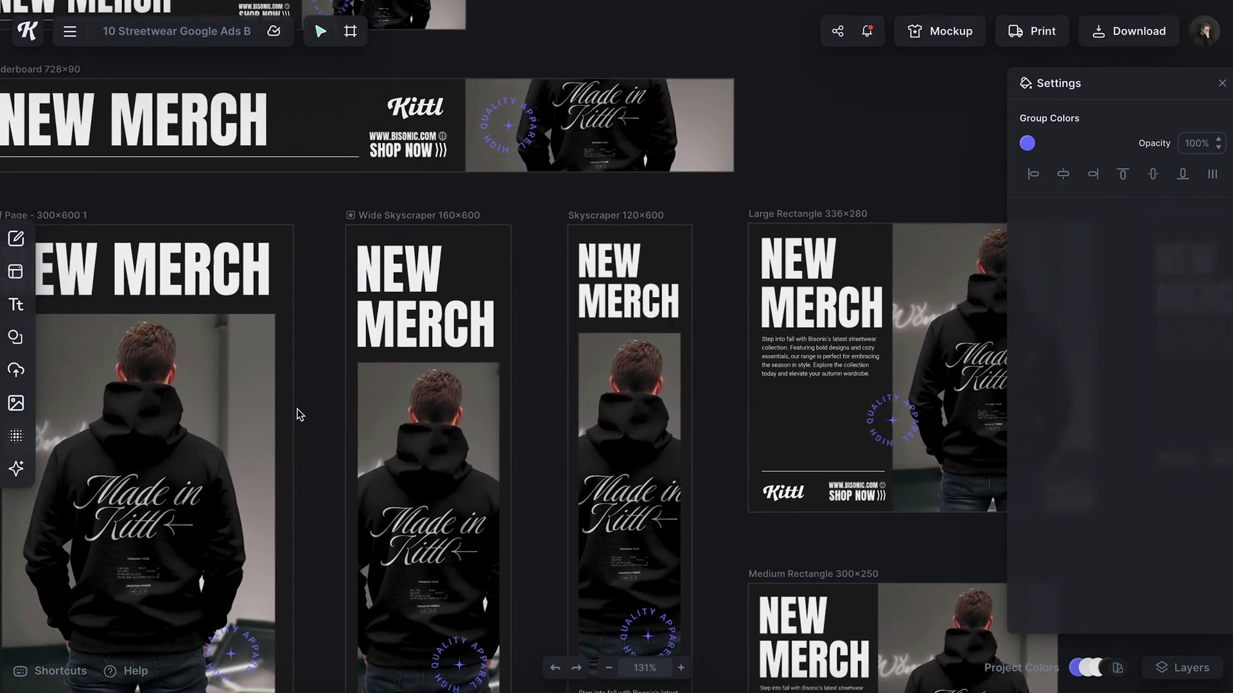
scroll(298, 408, "up", 3)
scroll(297, 408, "down", 4, "ctrl")
left_click(458, 473)
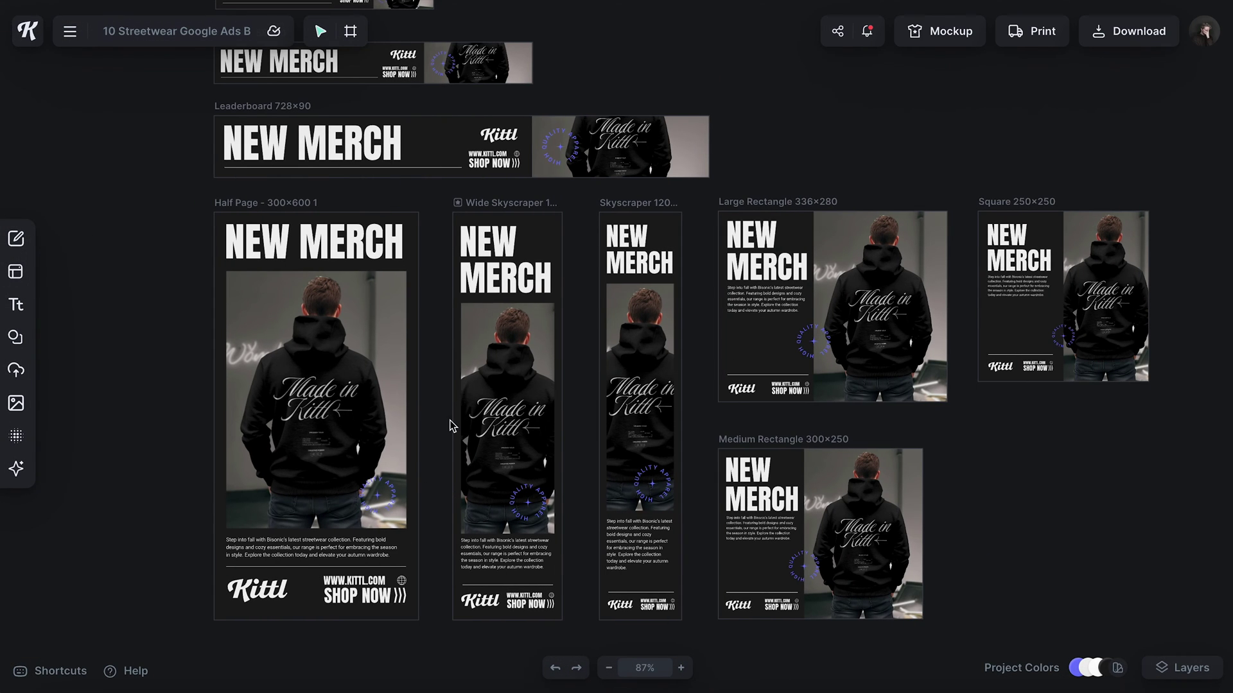
left_click(353, 598)
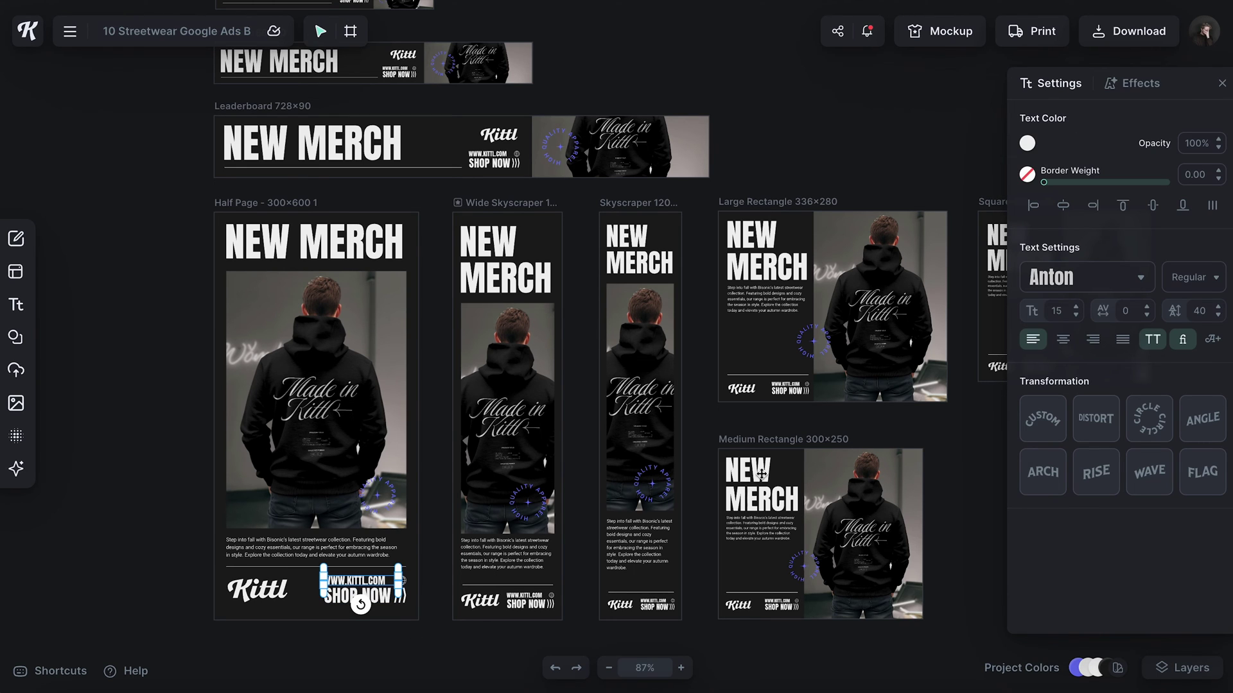
left_click(373, 642)
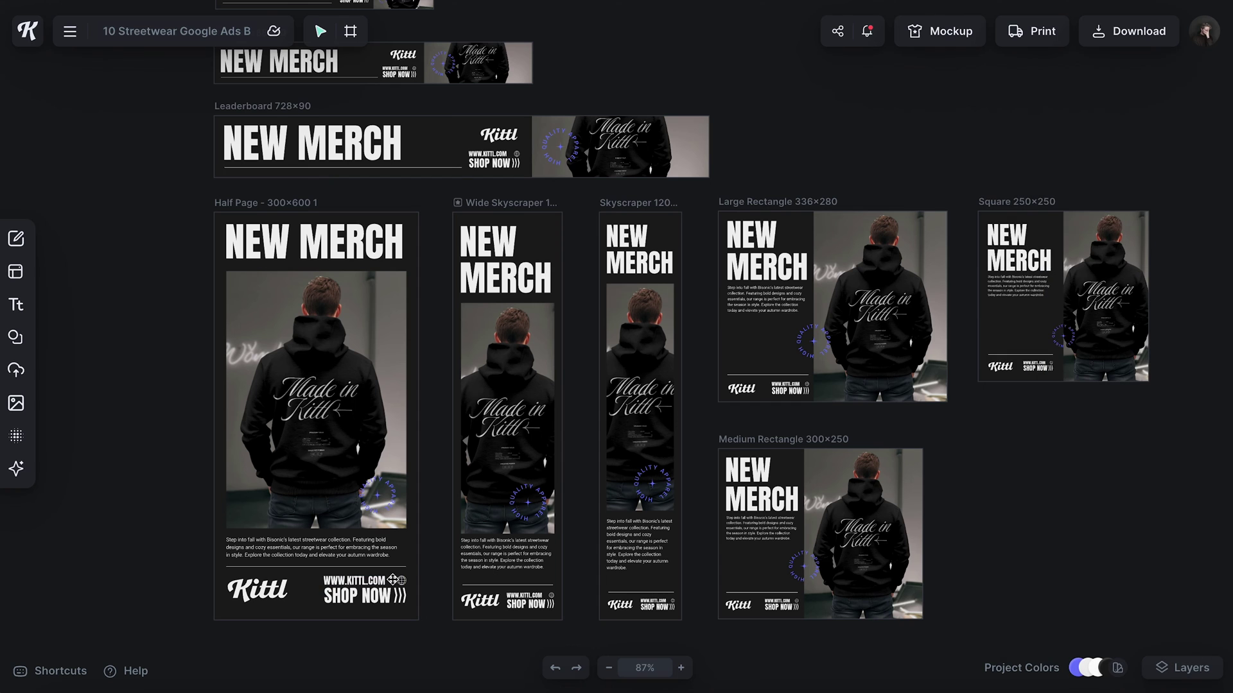
scroll(402, 609, "up", 1)
scroll(402, 610, "right", 1)
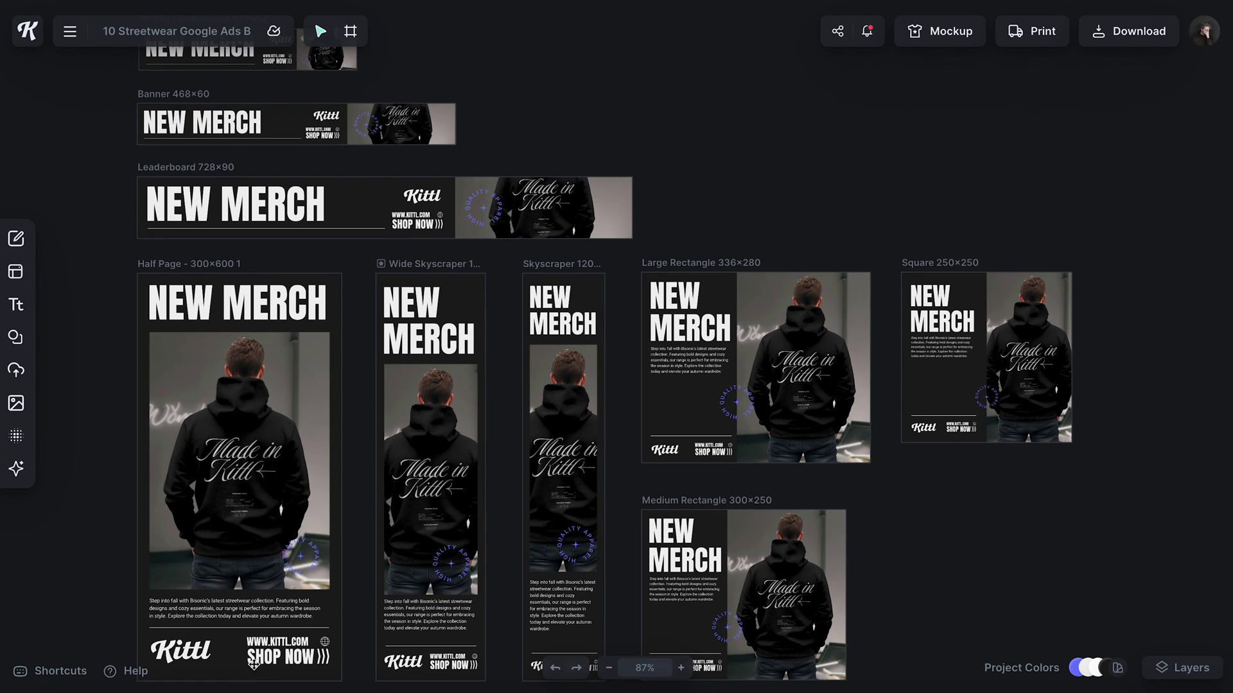
scroll(427, 294, "down", 2)
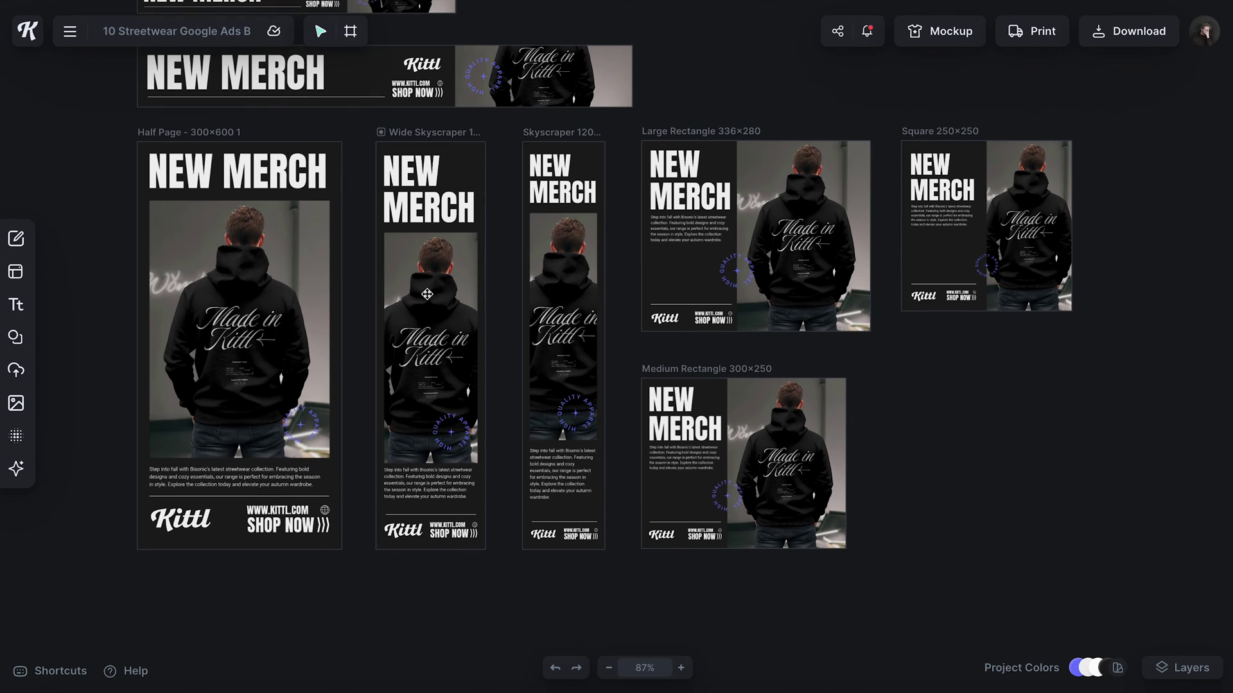
left_click(298, 423)
Multi-select the badges on every banner, from Wide Skyscraper to Mobile Leaderboard, and recolour them white
left_click(450, 431, "shift")
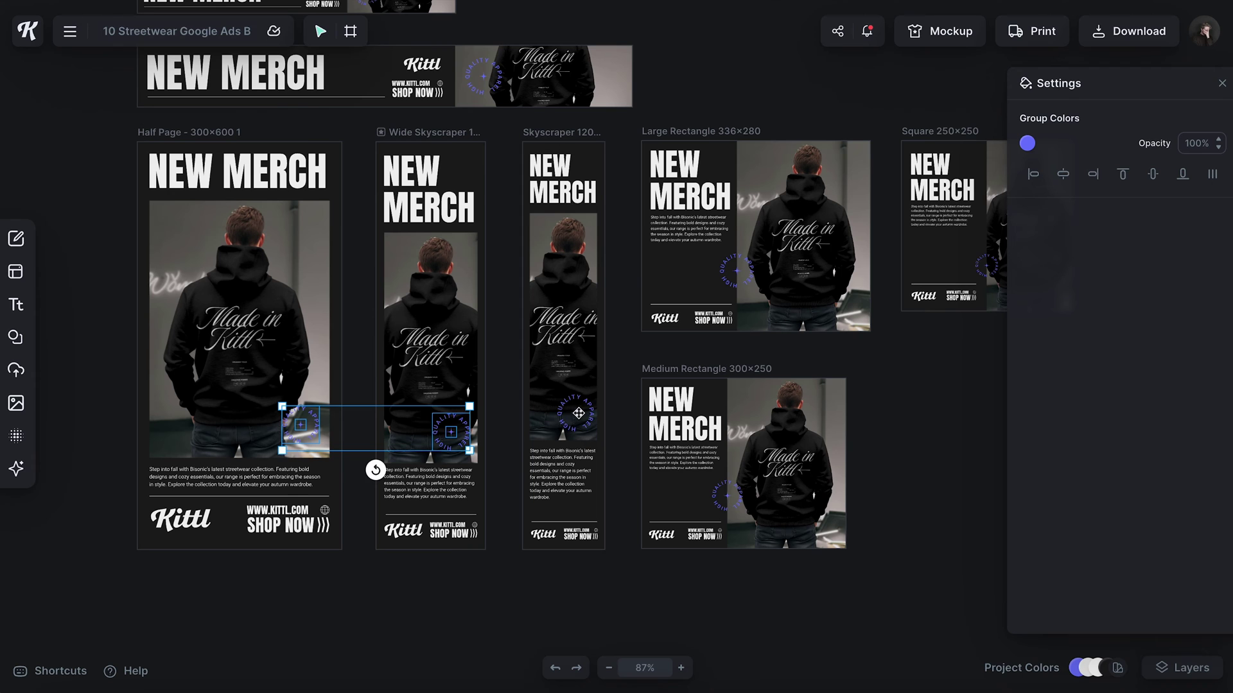
left_click(578, 414, "shift")
left_click(727, 498, "shift")
left_click(737, 271, "shift")
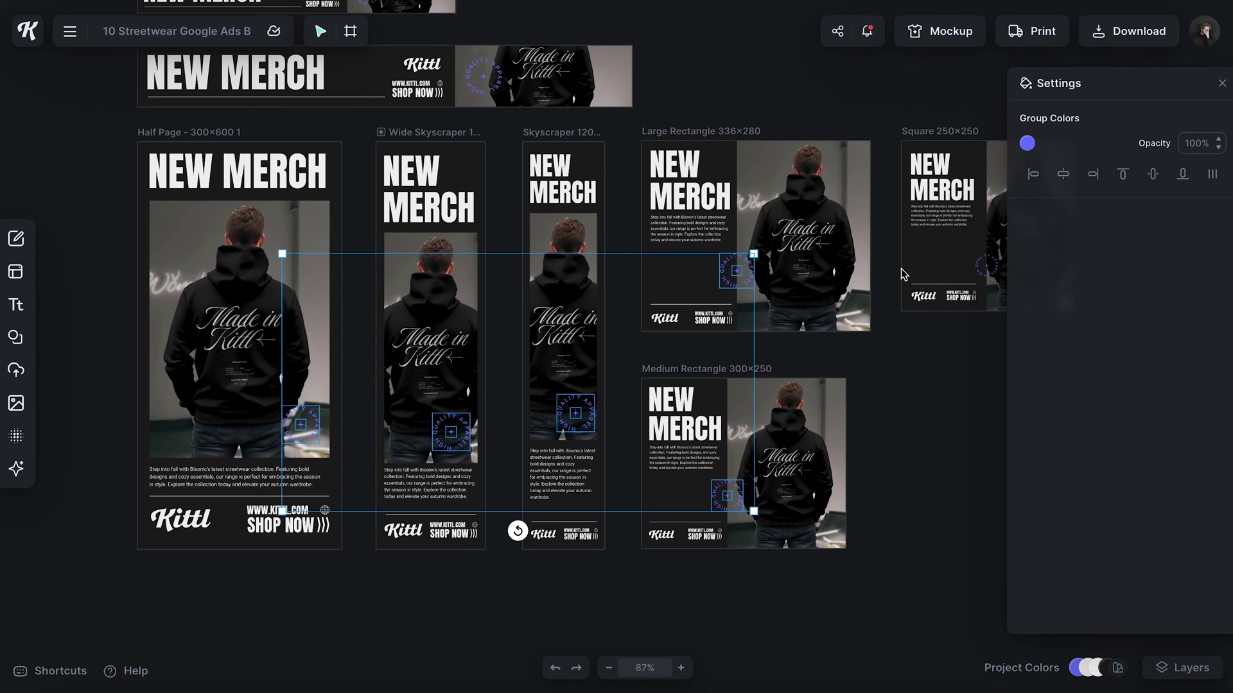
left_click(980, 268, "shift")
scroll(825, 266, "up", 5)
left_click(483, 397, "shift")
left_click(371, 313, "shift")
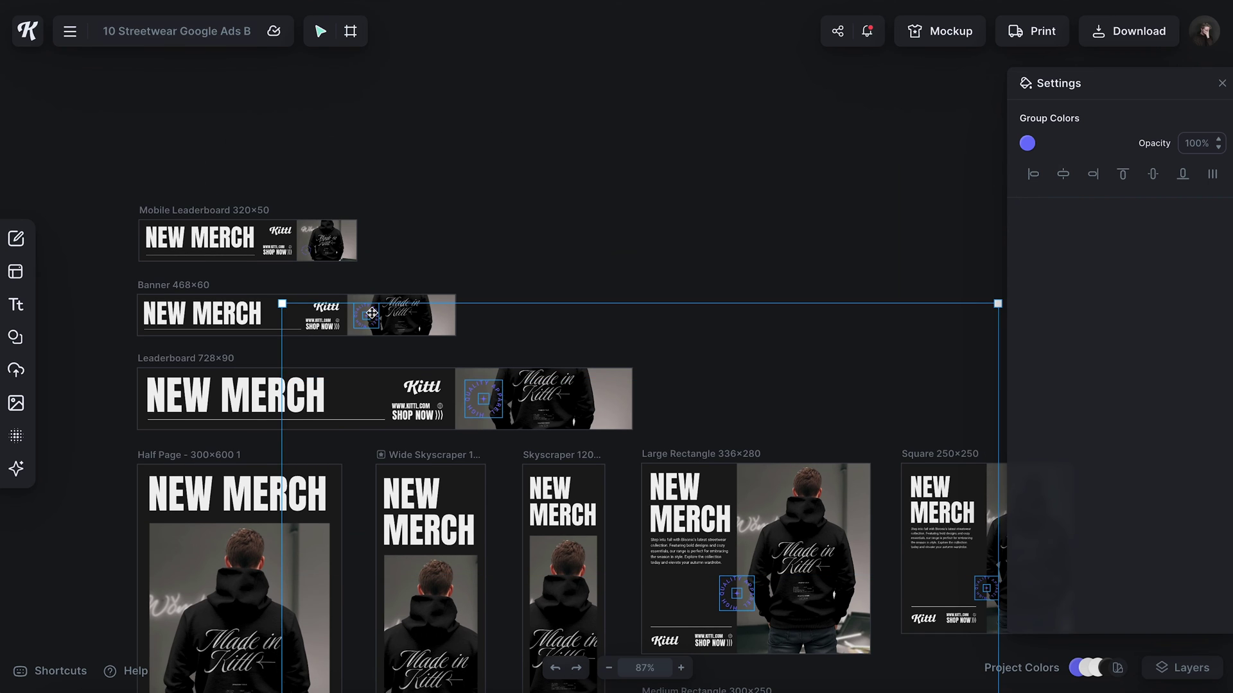
left_click(309, 252, "shift")
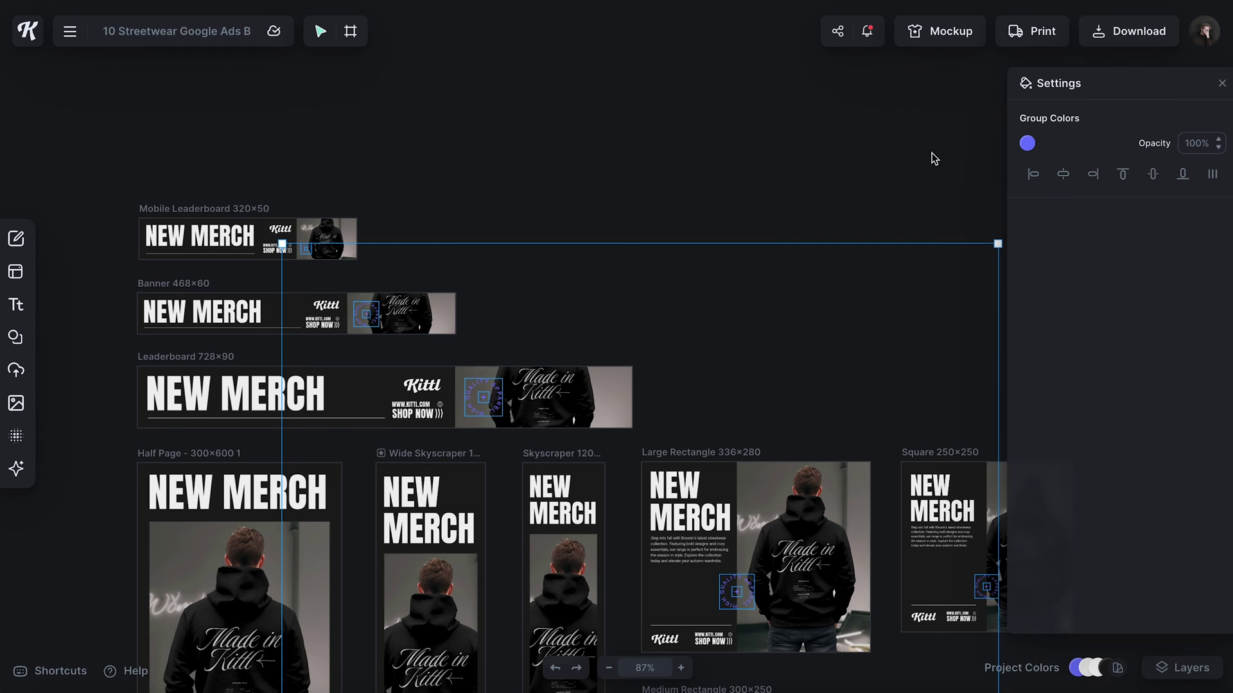
left_click(766, 242)
scroll(769, 240, "down", 5)
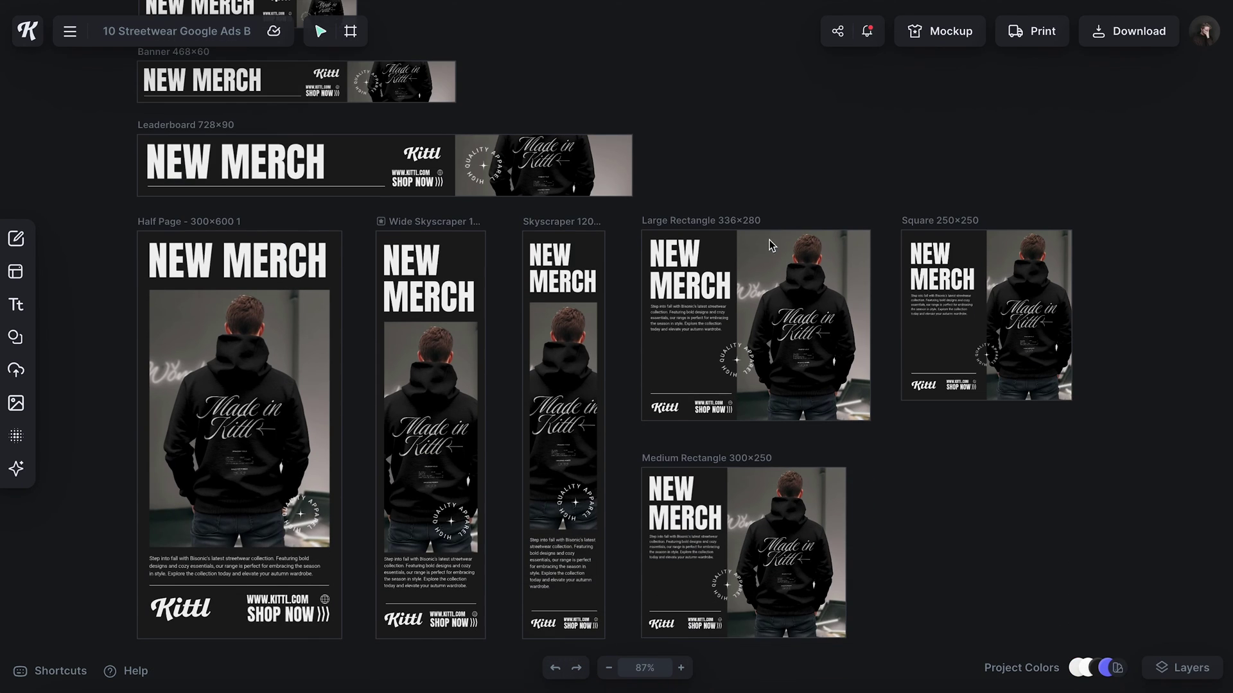
scroll(494, 465, "left", 3)
scroll(493, 465, "right", 1)
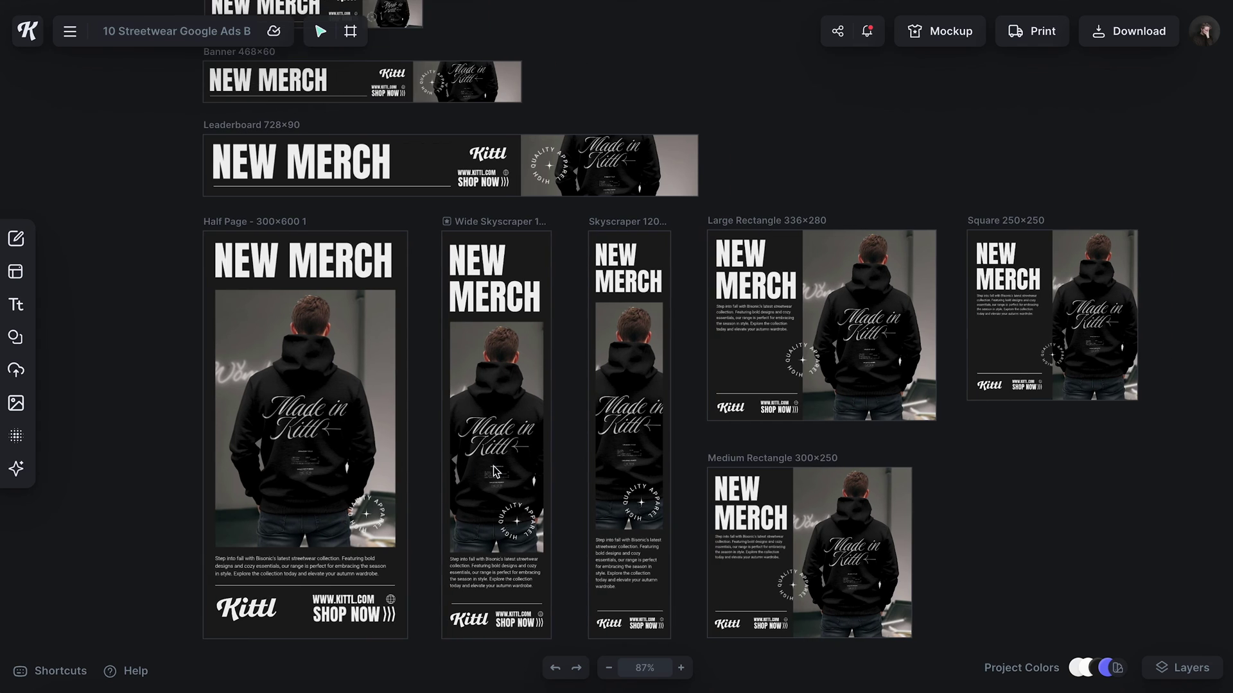
scroll(482, 469, "down", 2)
scroll(482, 468, "left", 2)
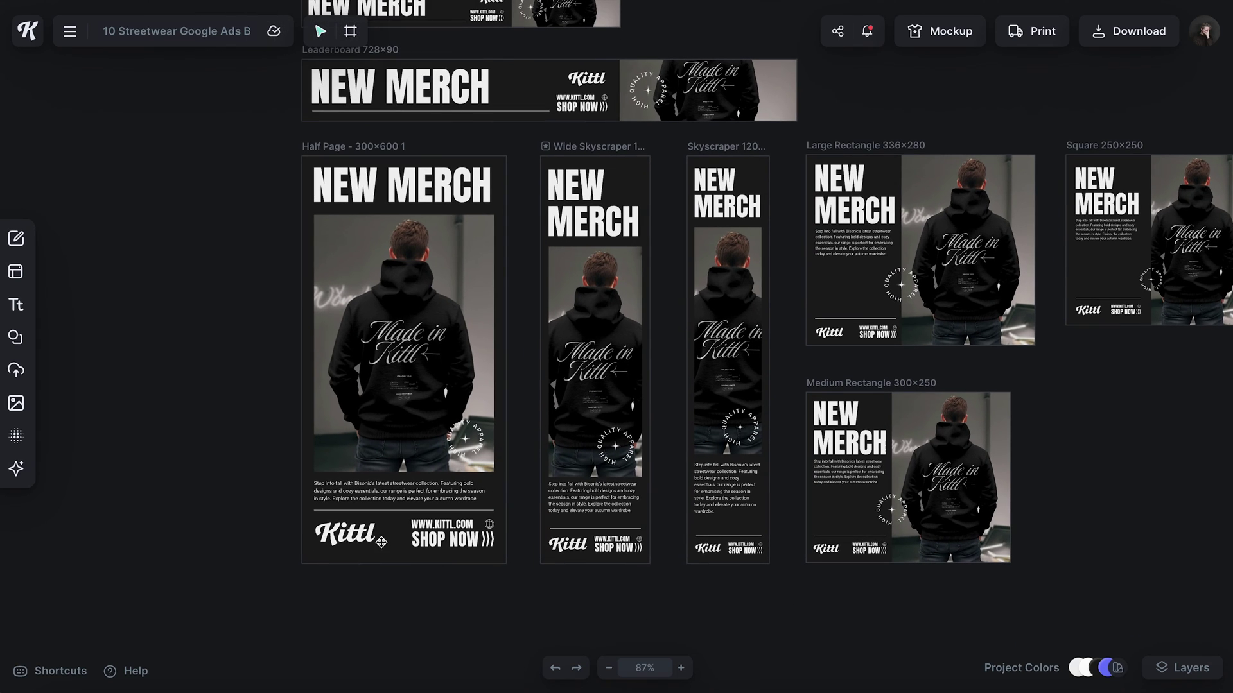
scroll(383, 505, "up", 5)
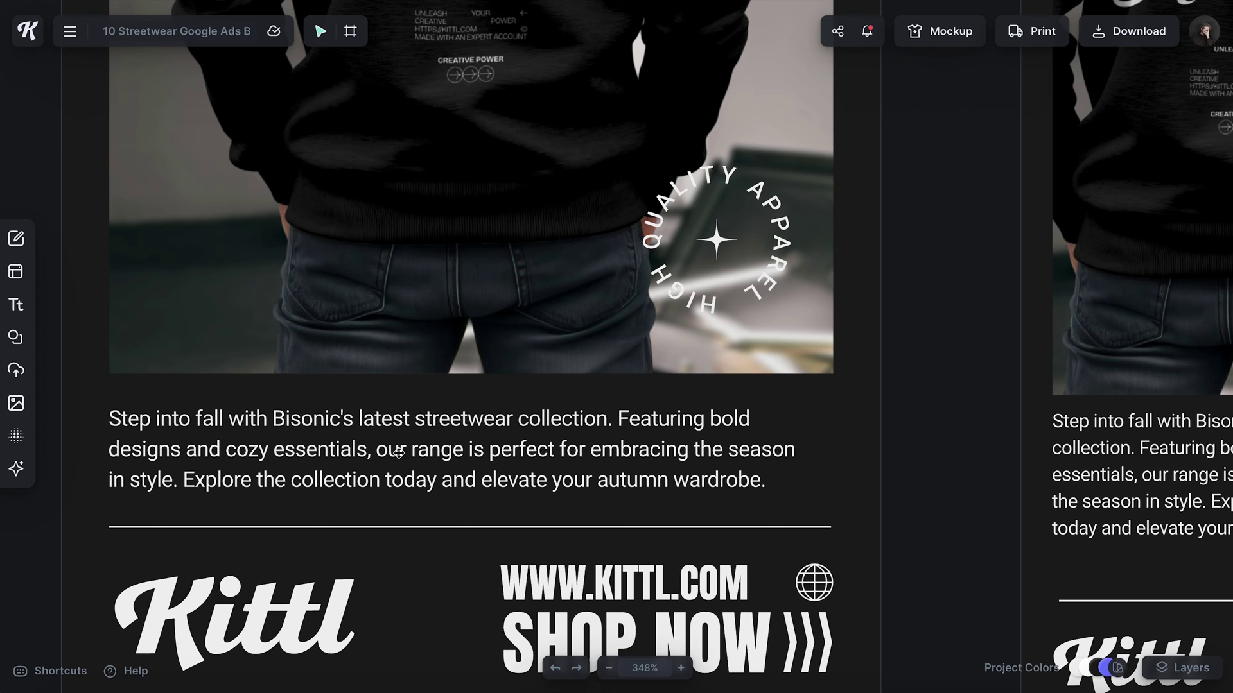
Rewrite the first banner's body copy with the REP Kittl / Kittl Merch text
key("ctrl+z")
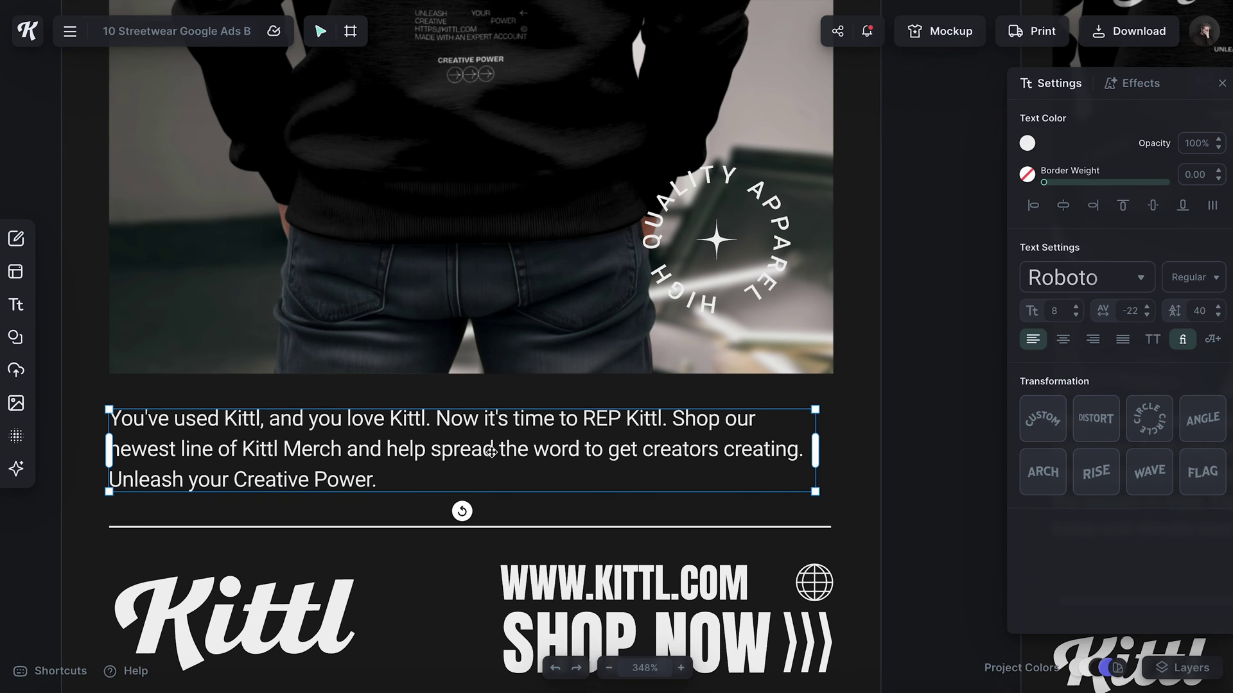
scroll(491, 452, "down", 2)
double_click(613, 453)
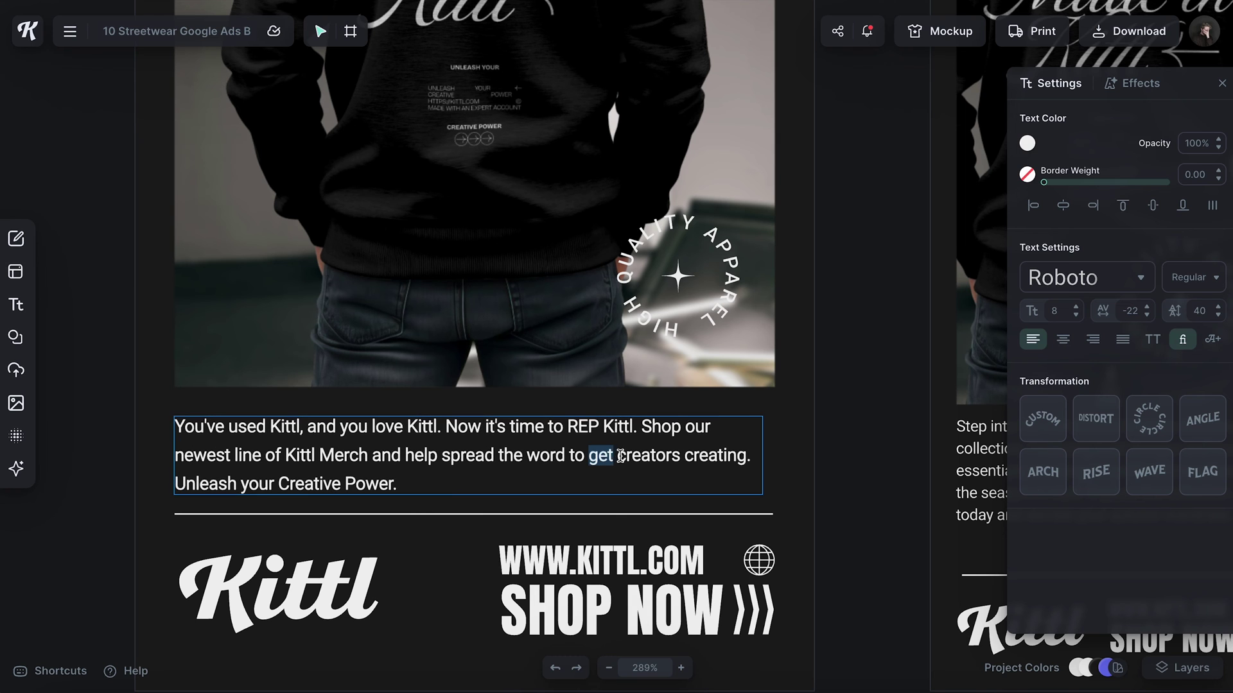
type("more")
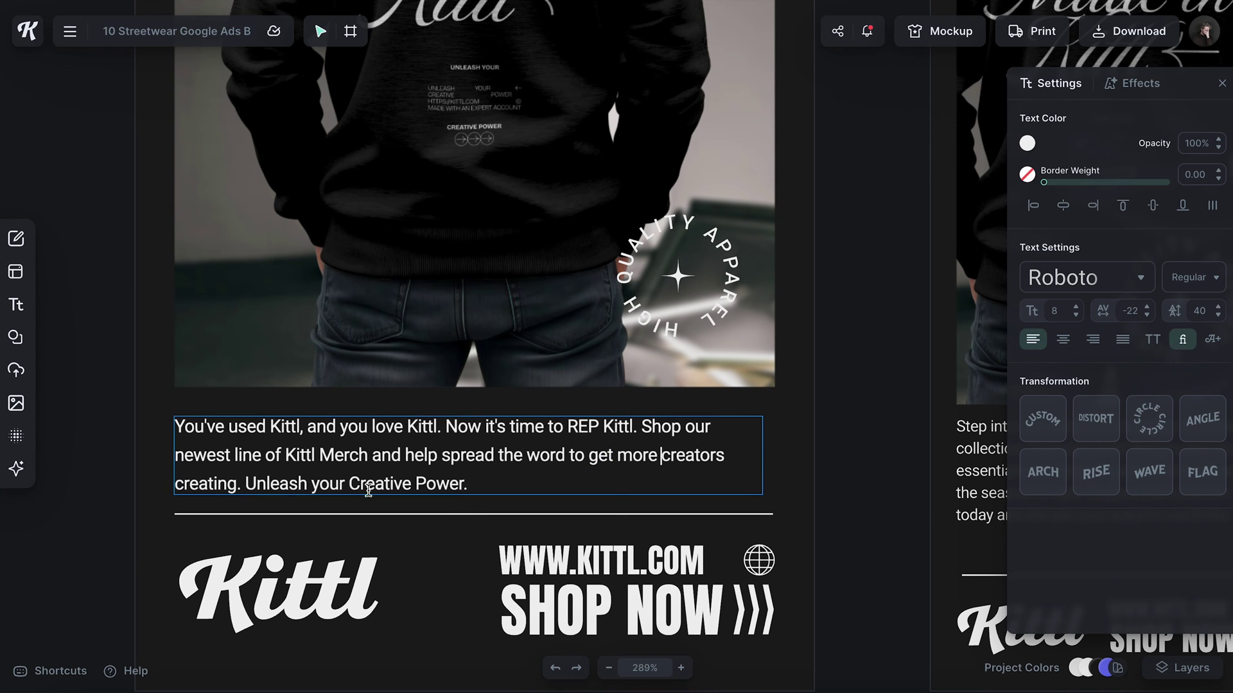
key("Escape")
scroll(452, 467, "down", 2)
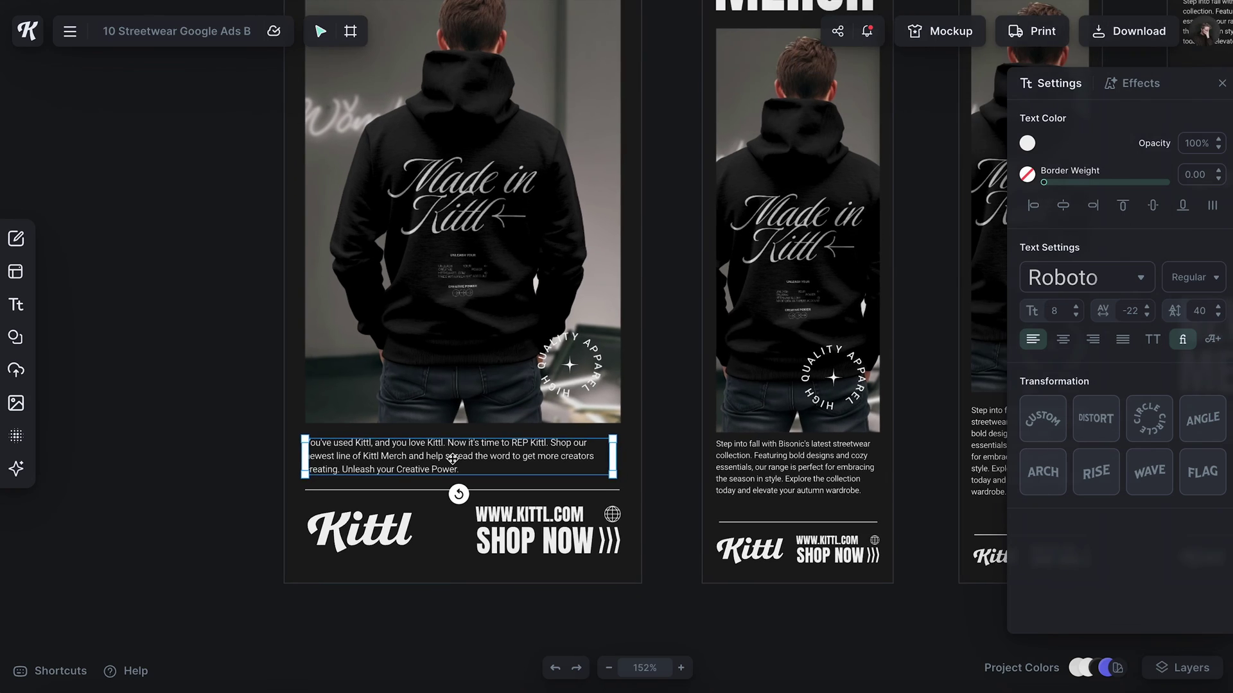
scroll(453, 463, "down", 2)
Paste the copied Kittl Merch body copy into the Skyscraper, Large Rectangle and Square banners
left_click(586, 472)
type("You've used Kittl, and you love Kittl. Now it's time to REP Kittl. Shop our newest line of Kittl Merch and help spread the word to get more creators creating. Unleash your Creative Power.")
scroll(706, 477, "right", 1)
left_click(761, 452)
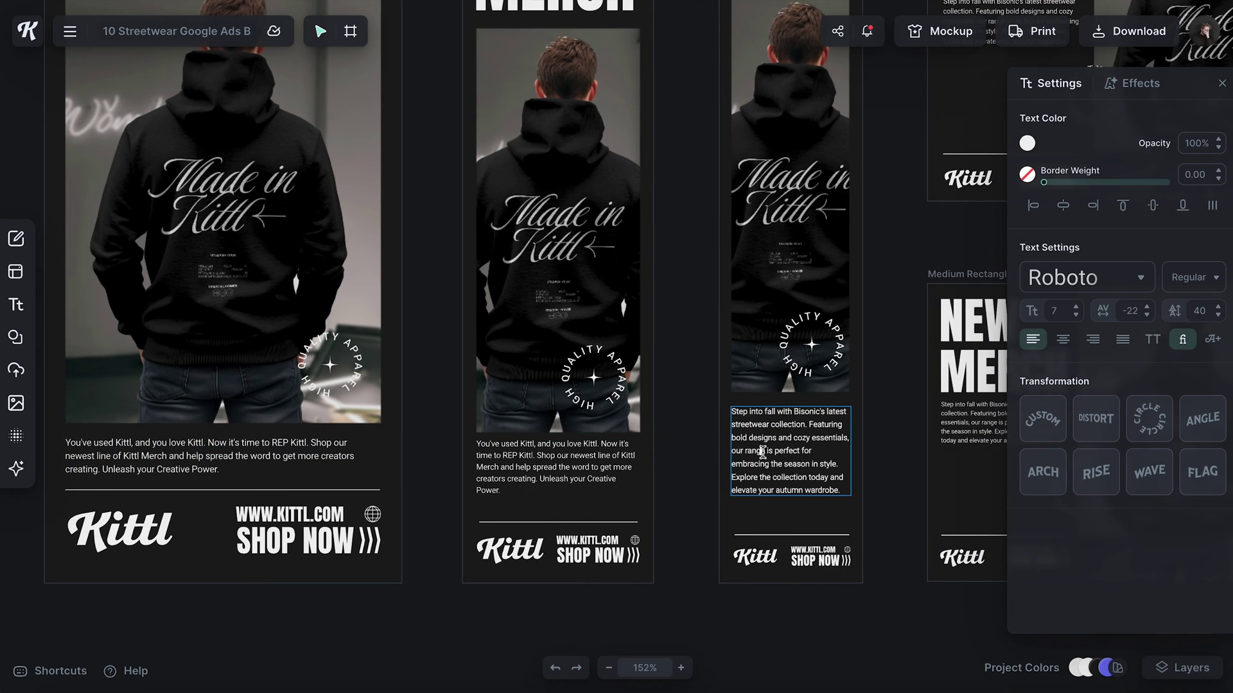
scroll(762, 452, "right", 2)
scroll(677, 403, "down", 5)
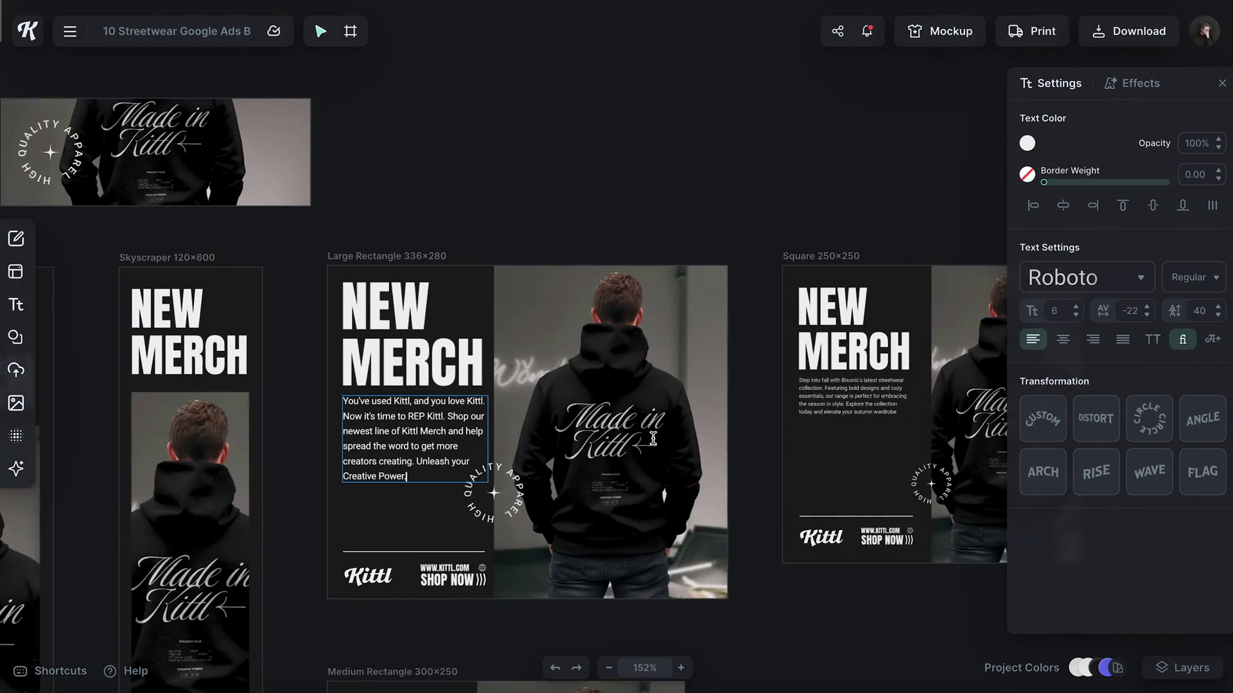
left_click(677, 402)
type("You've used Kittl, and you love Kittl. Now it's time to REP Kittl. Shop our newest line of Kittl Merch and help spread the word to get more creators creating. Unleash your Creative Power.")
scroll(594, 203, "down", 2)
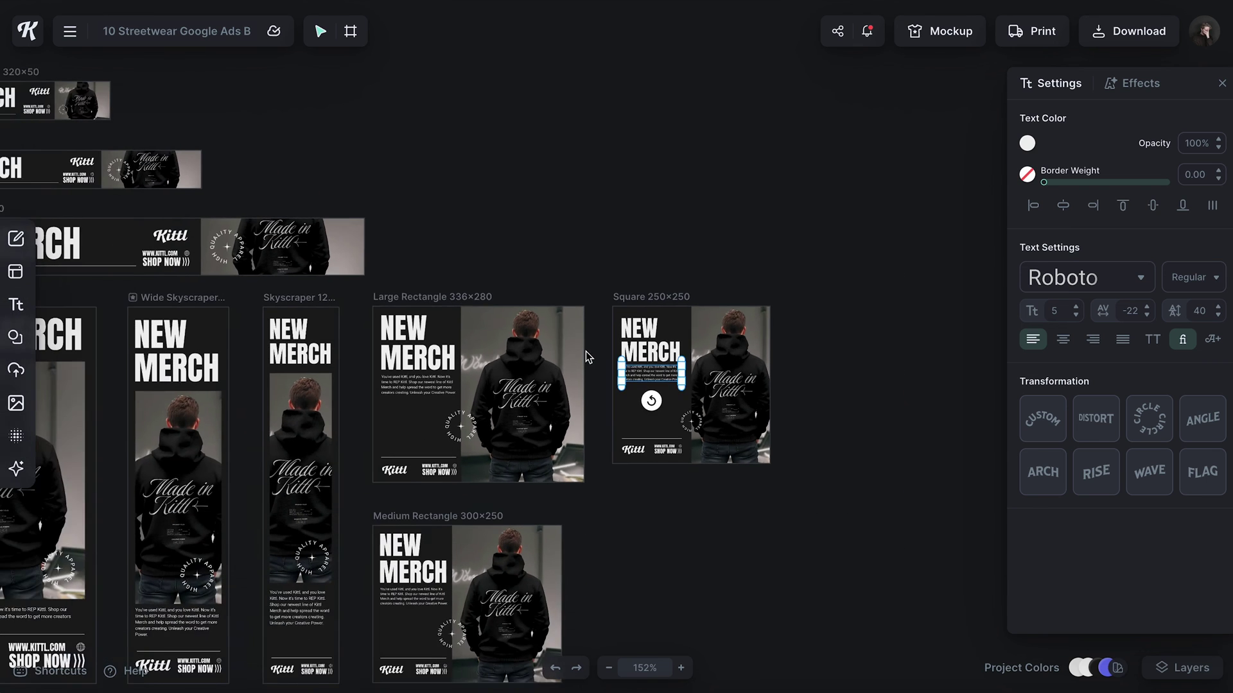
left_click(553, 232)
scroll(552, 233, "left", 3)
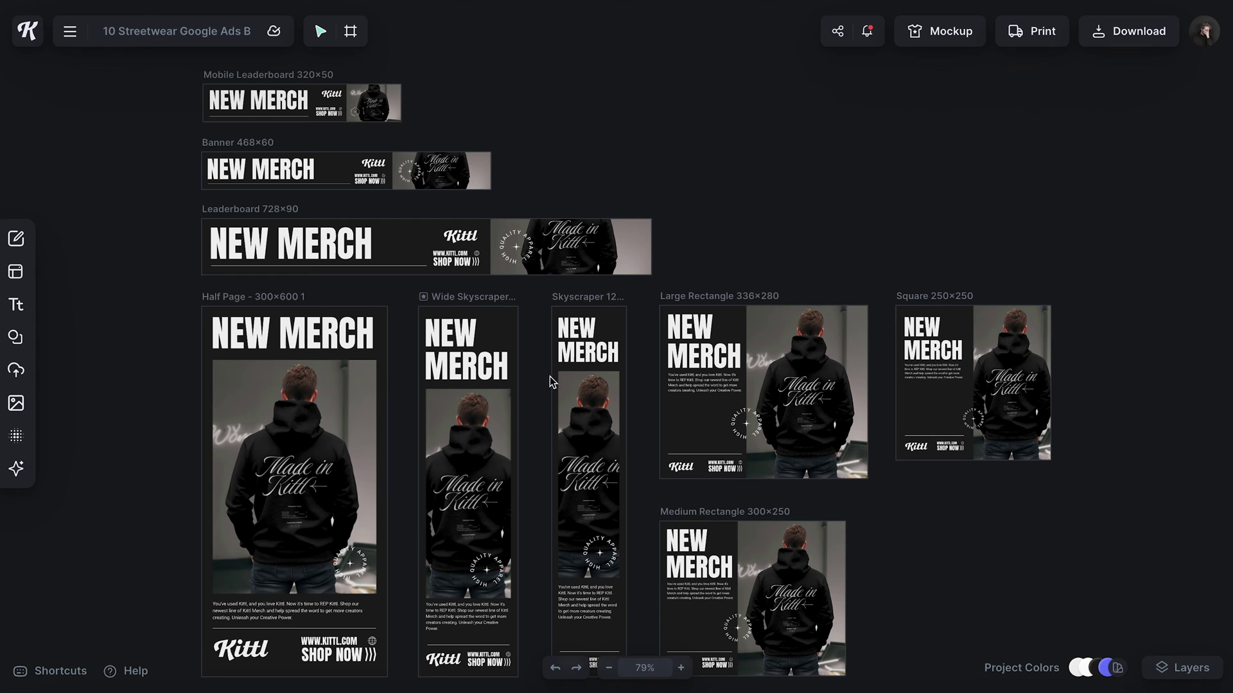
Give the Mobile Leaderboard, Banner and Leaderboard artboards the purple document colour
left_click(259, 79)
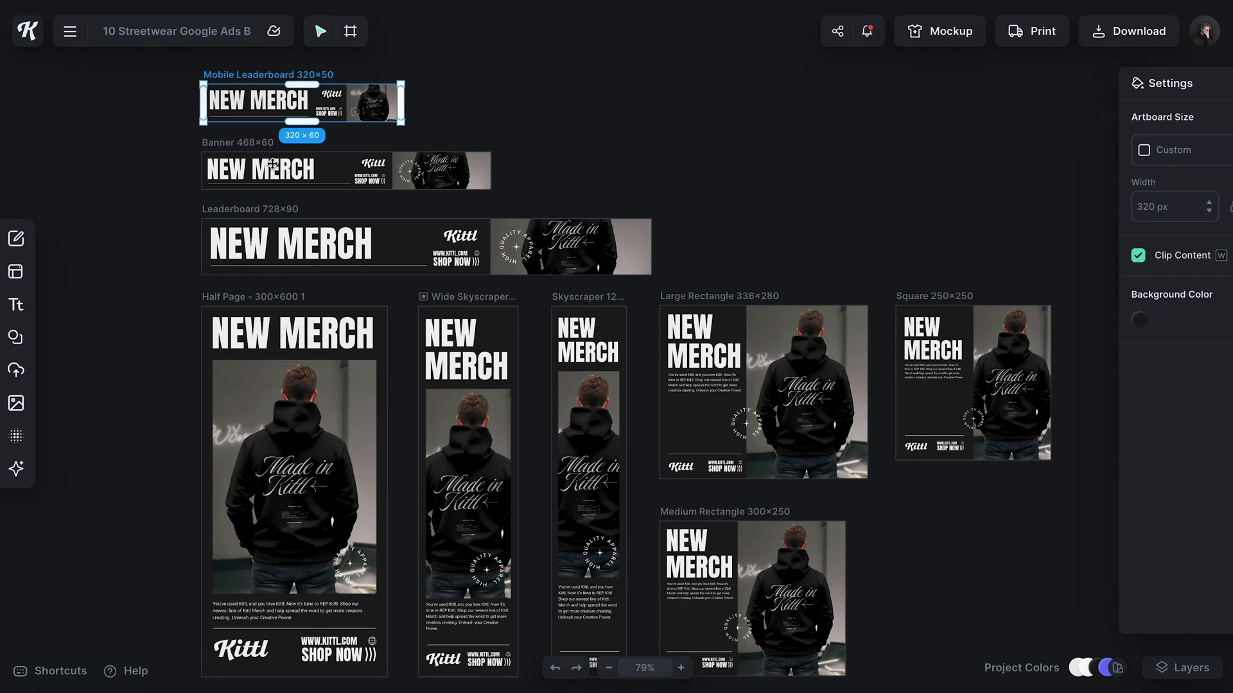
left_click(246, 142, "shift")
left_click(269, 211, "shift")
left_click(1029, 144)
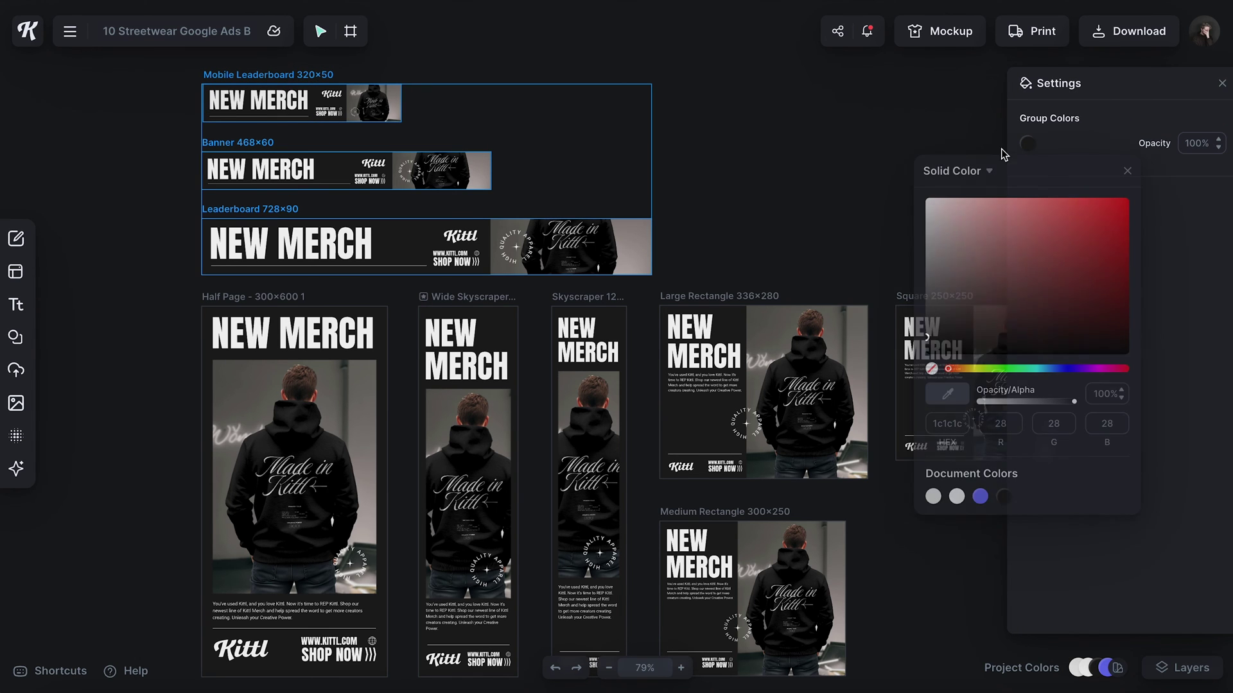
left_click(981, 497)
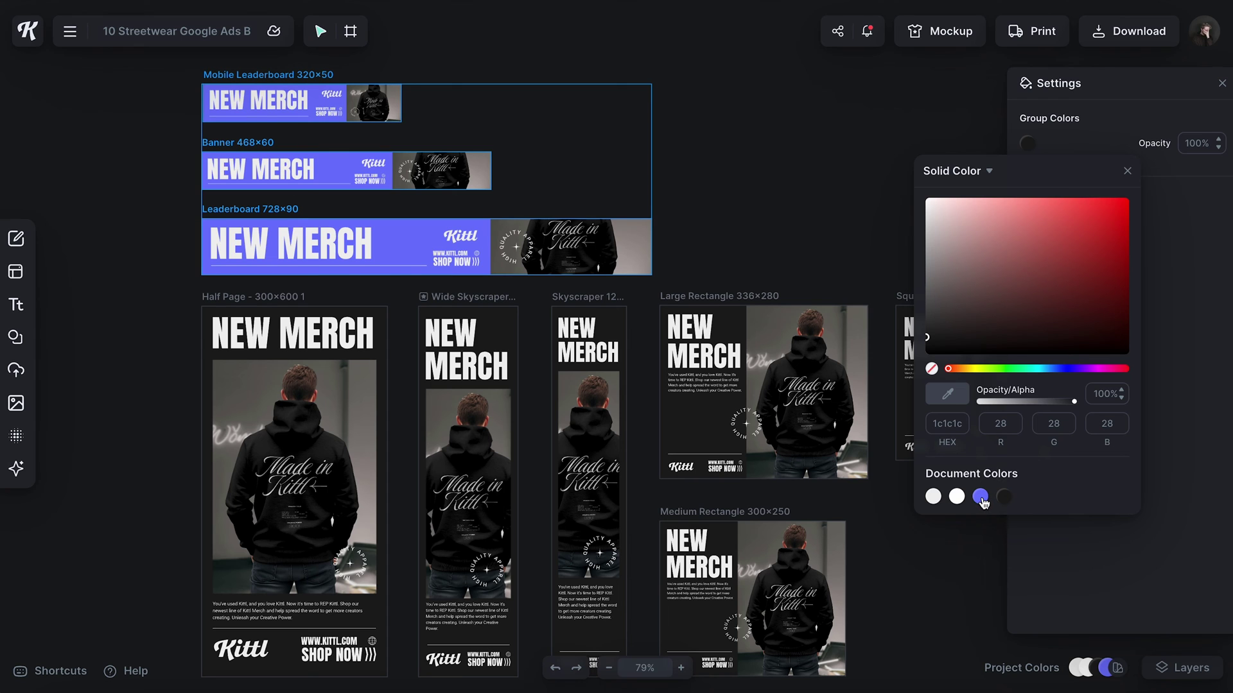
left_click(980, 497)
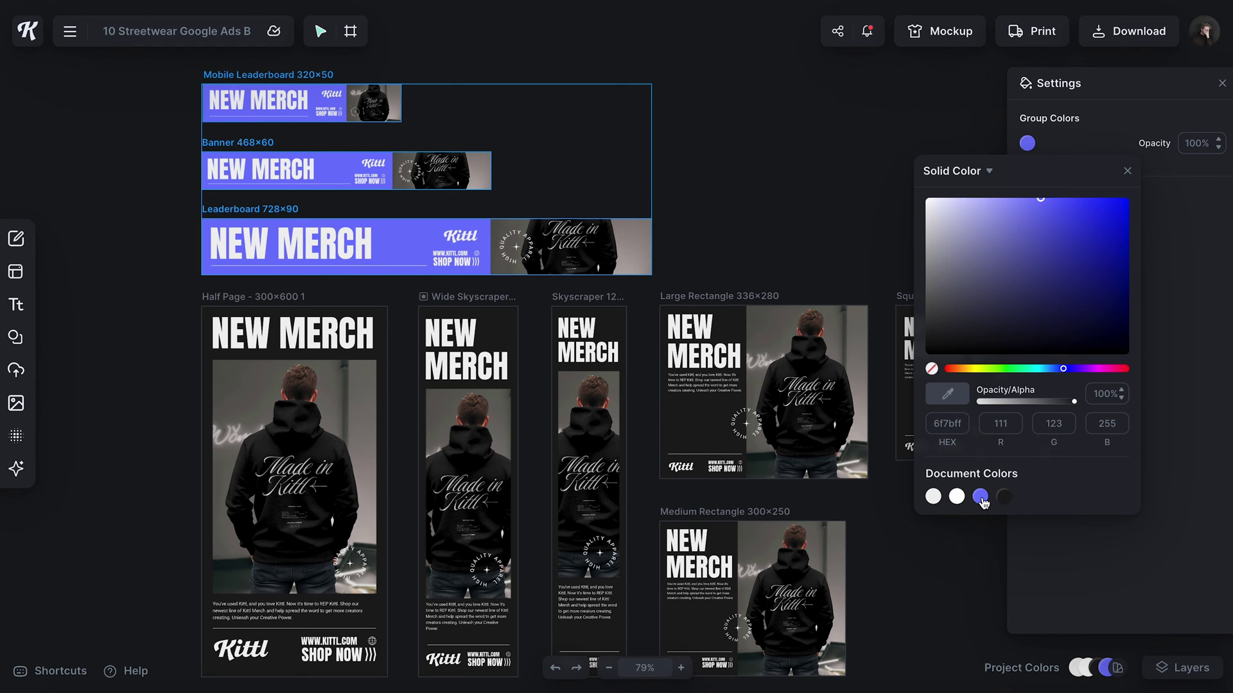
Make the Half Page, Wide Skyscraper, Large and Medium Rectangle backgrounds purple, after trying darker and green shades
left_click(237, 300)
left_click(479, 298, "shift")
left_click(707, 300, "shift")
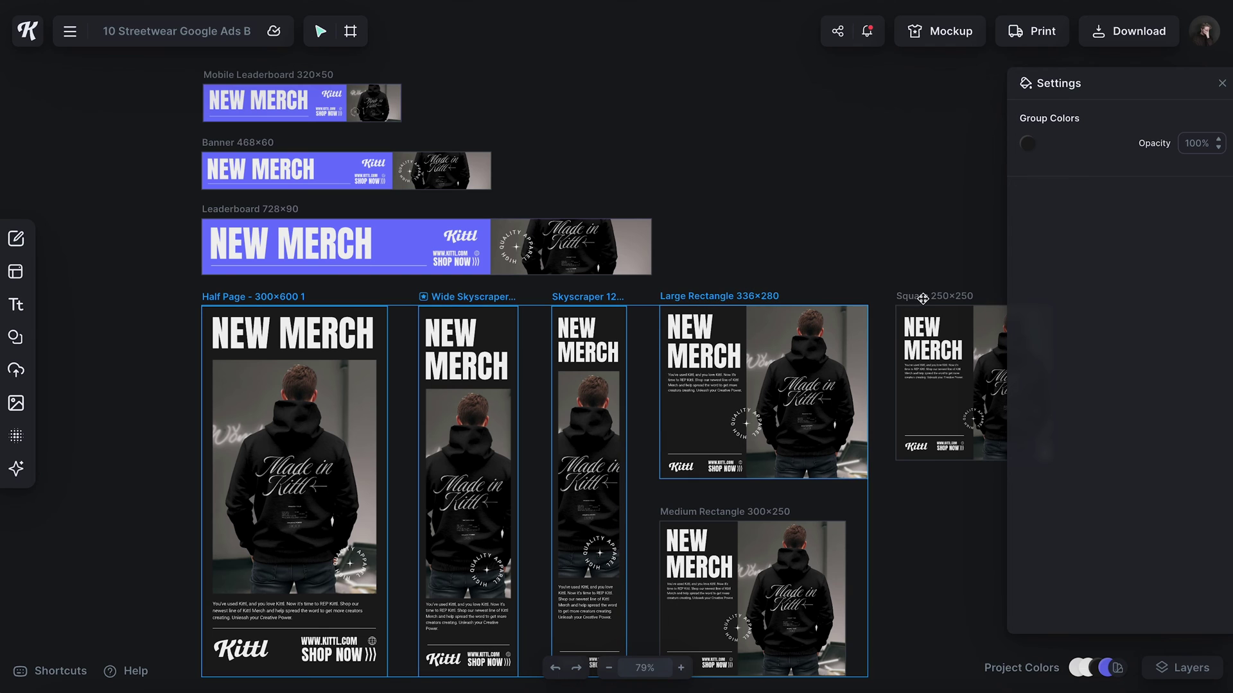
left_click(730, 523, "shift")
left_click(1027, 144)
left_click(980, 498)
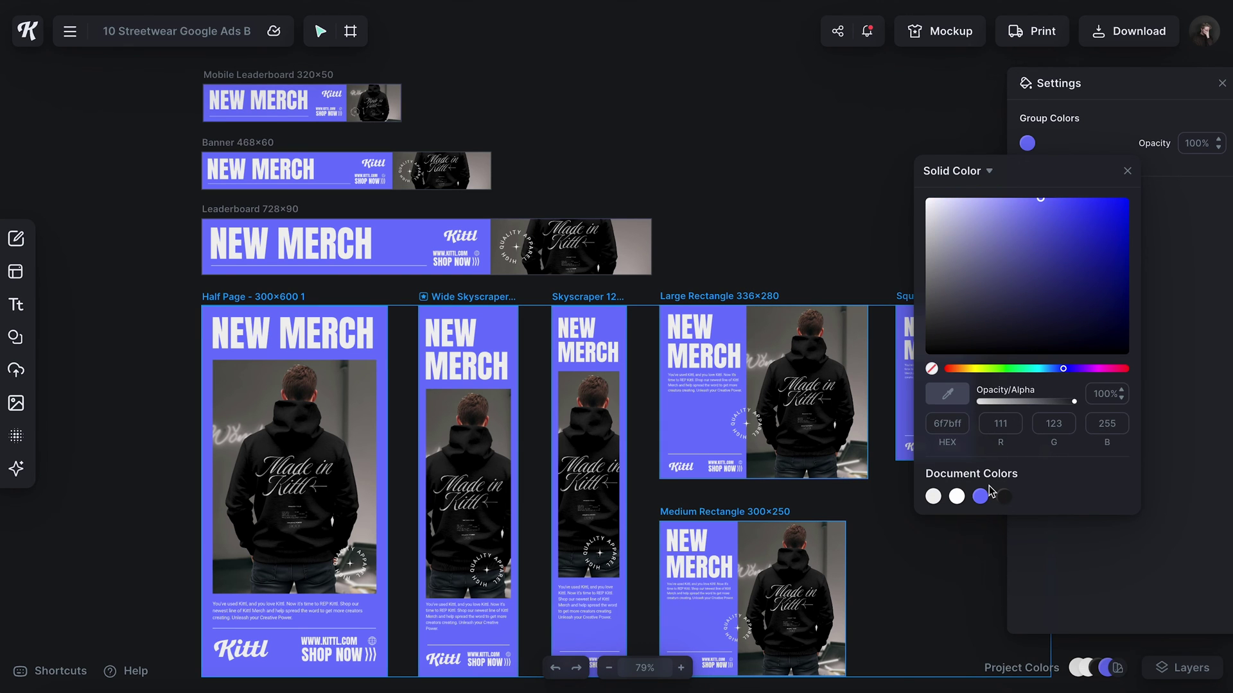
left_click_drag(1050, 262, 1020, 260)
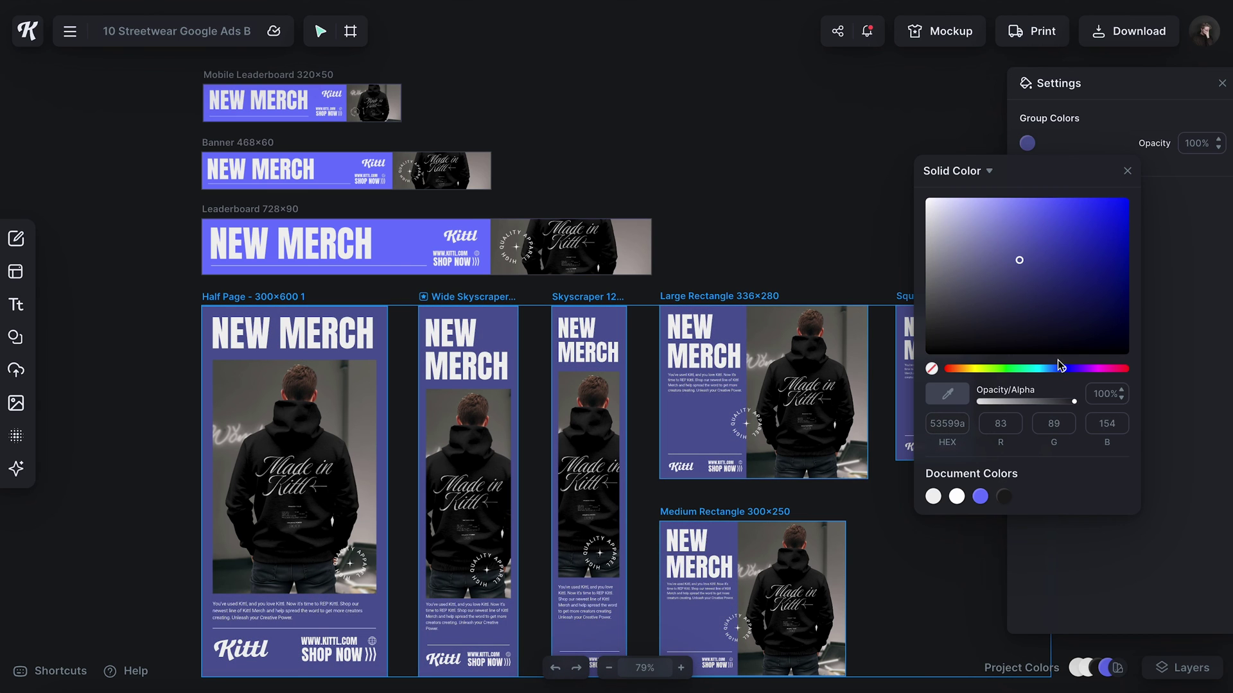
left_click_drag(1062, 370, 999, 372)
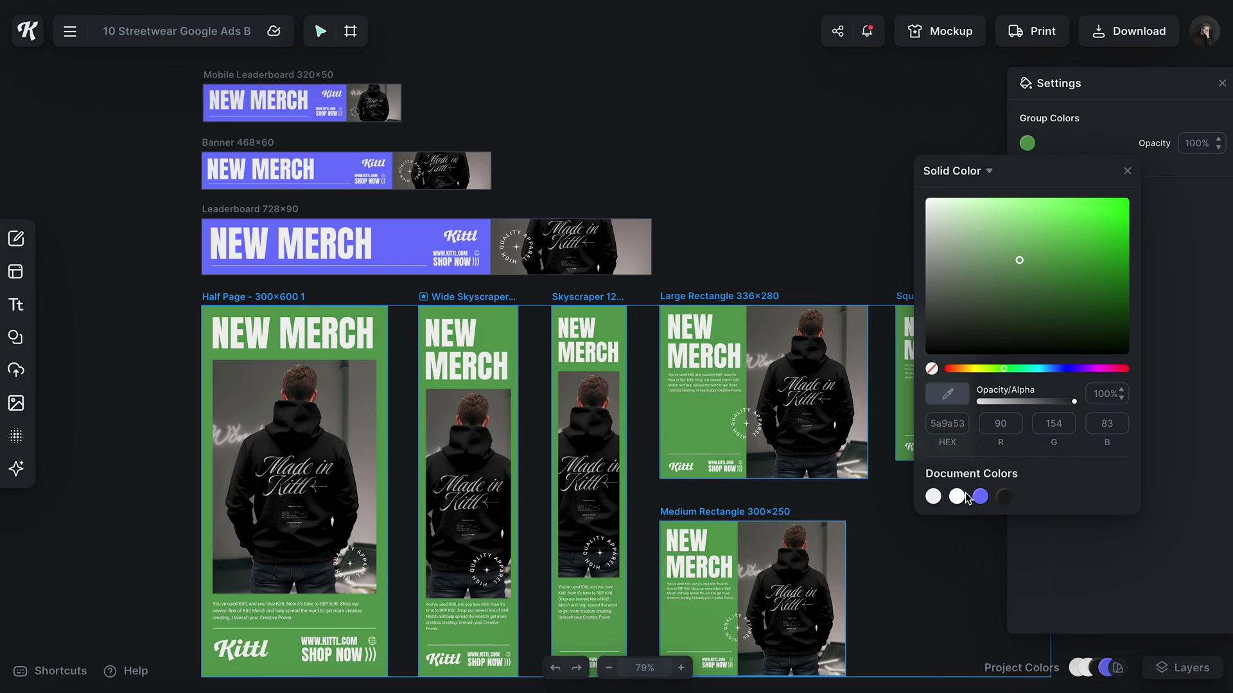
left_click(980, 497)
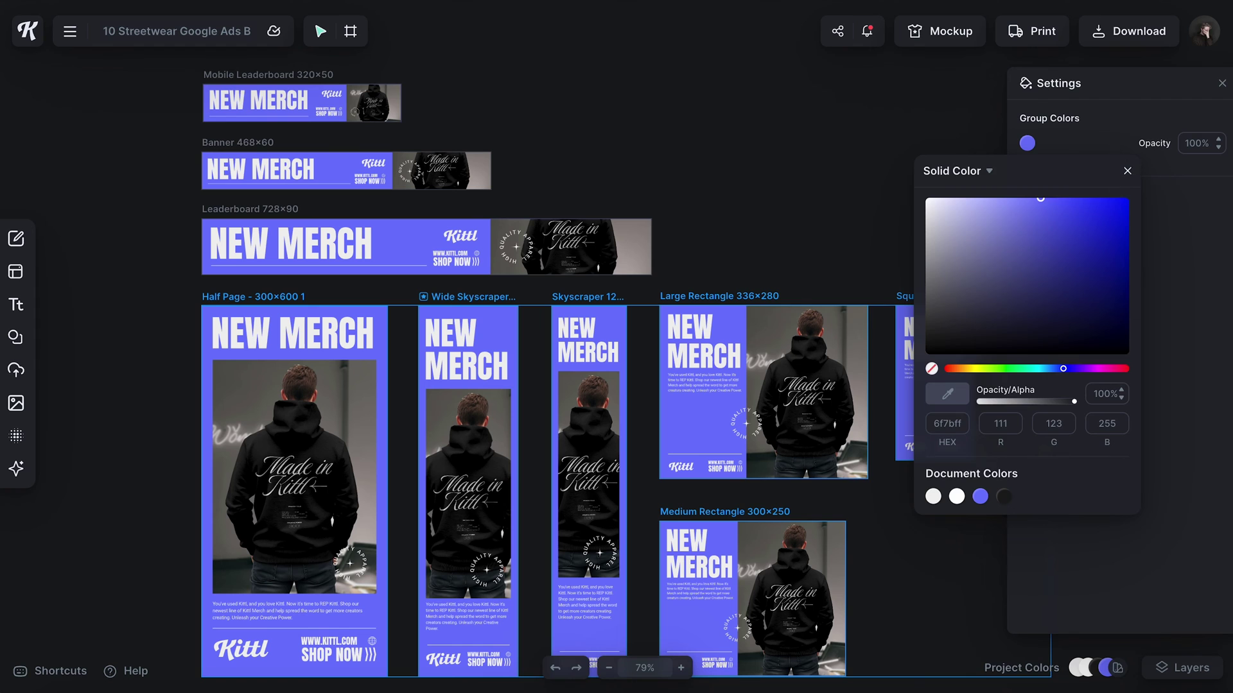
left_click(791, 198)
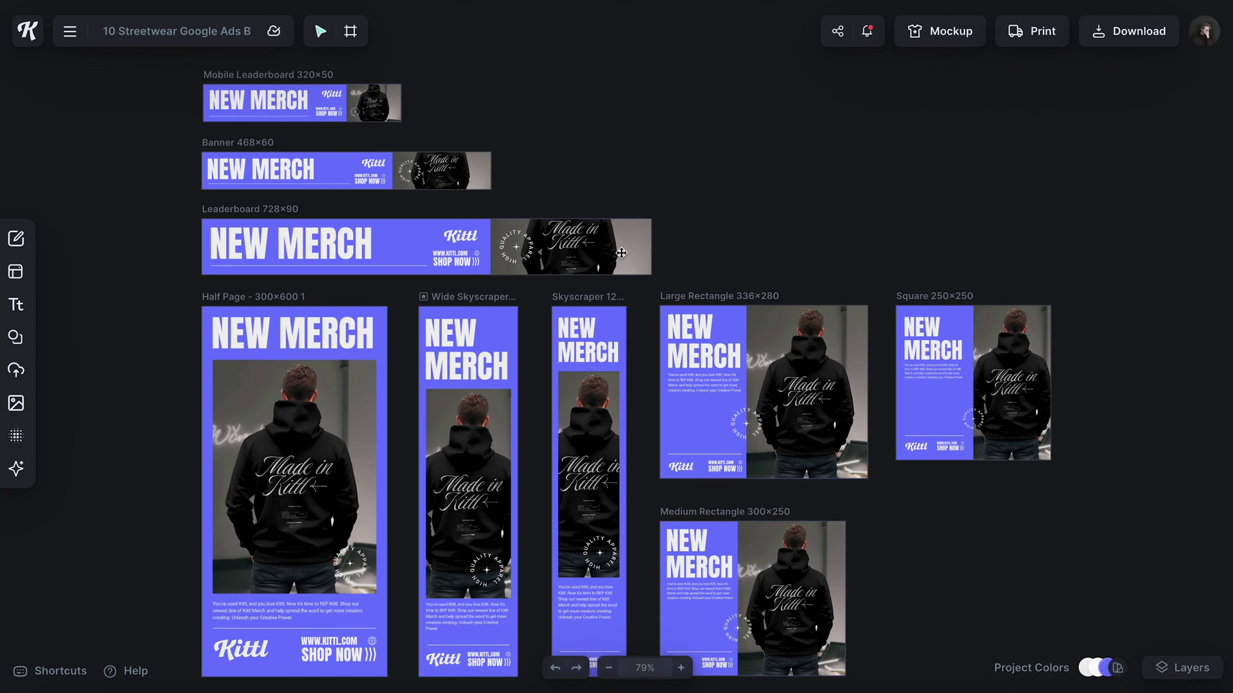
scroll(779, 483, "right", 3)
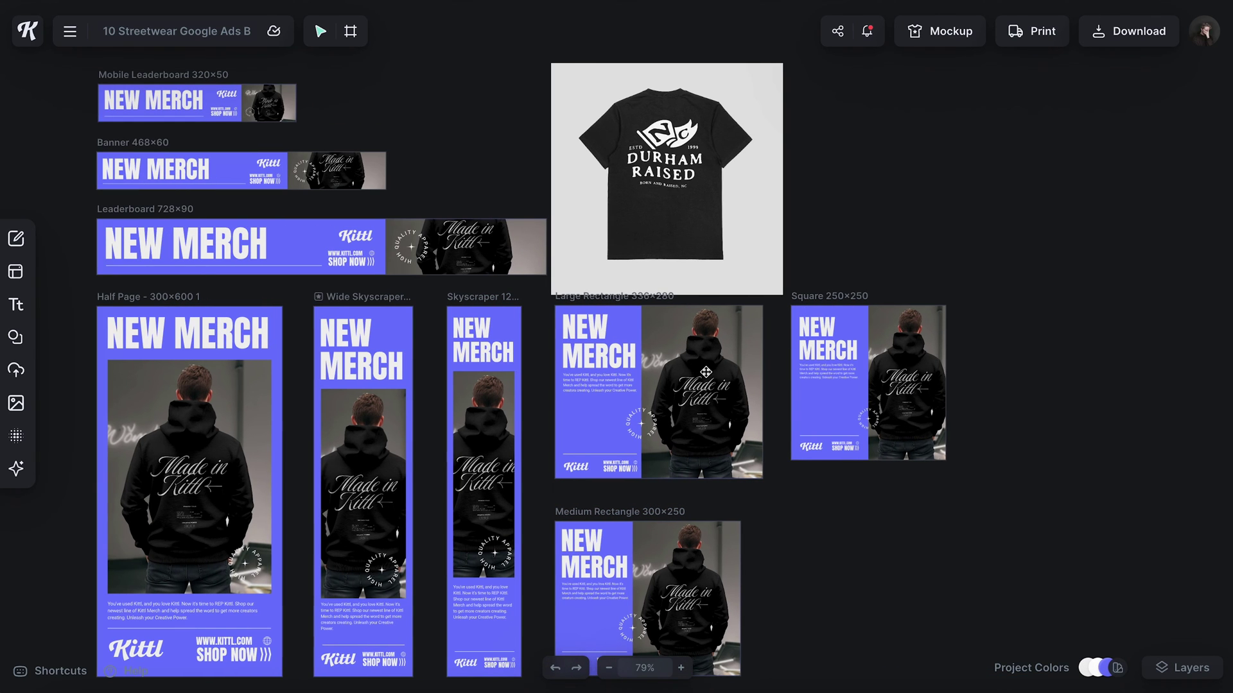
Swap the Large Rectangle's masked hoodie photo for the Durham Raised T-shirt photo
left_click(705, 371)
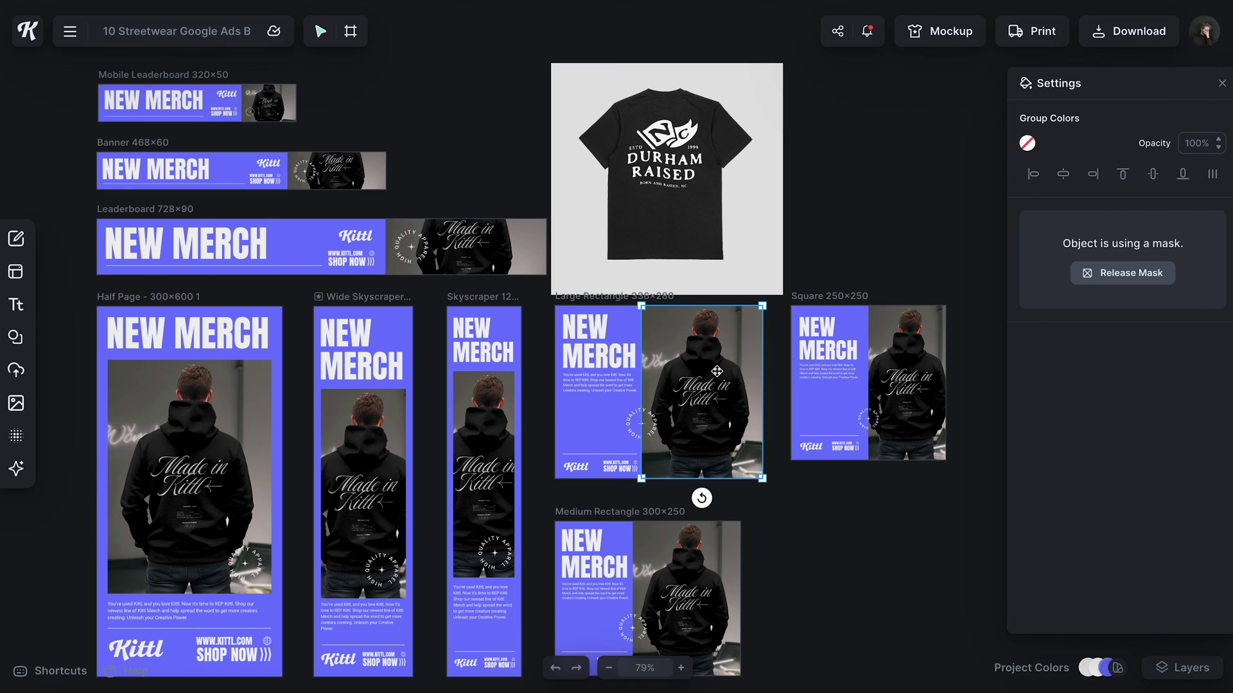
left_click(1123, 274)
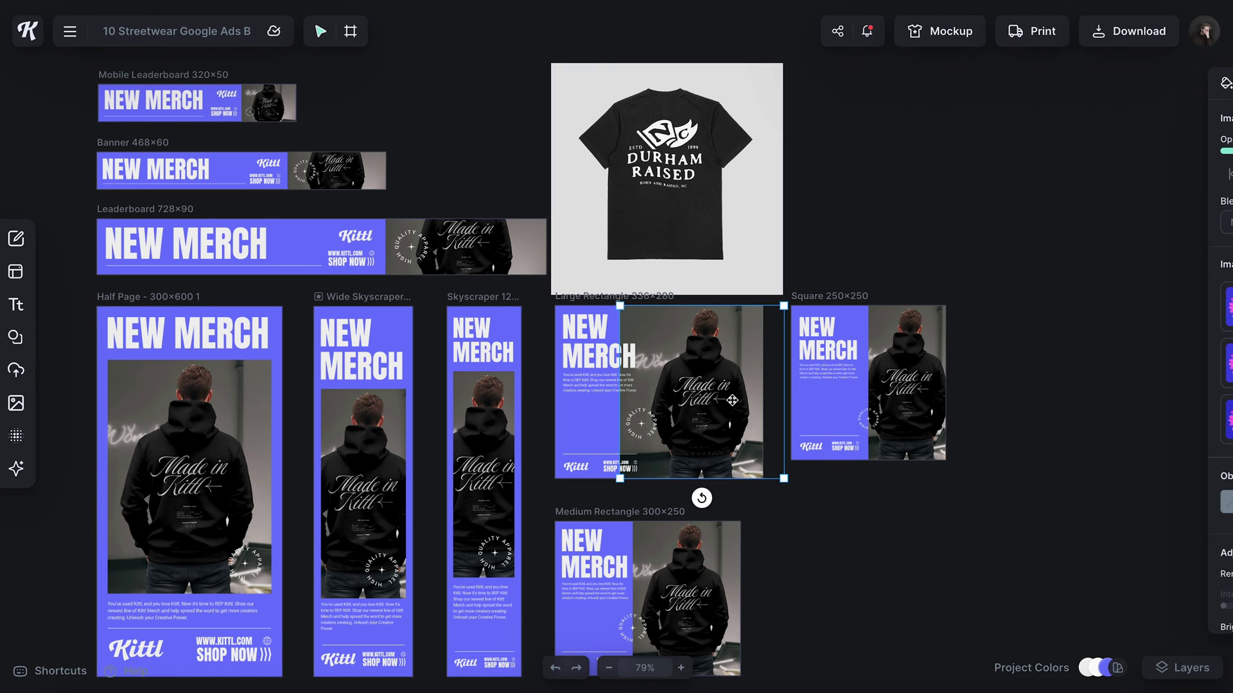
key("Delete")
left_click_drag(678, 151, 733, 436)
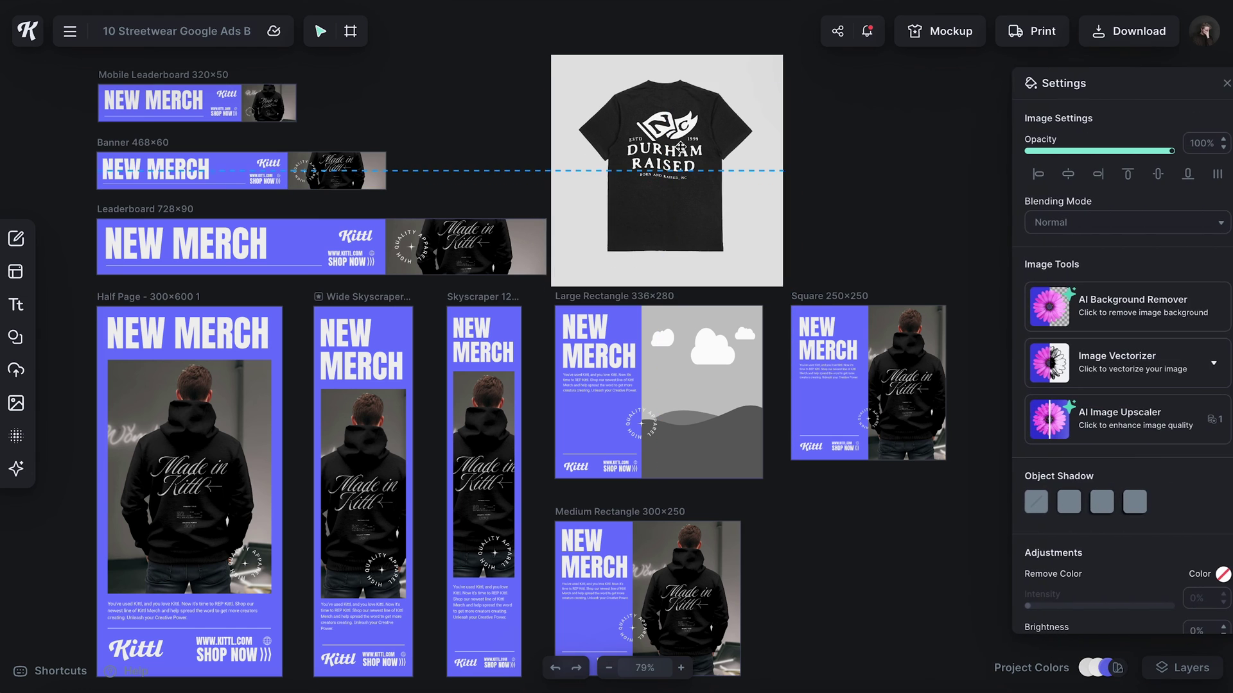
left_click(827, 517)
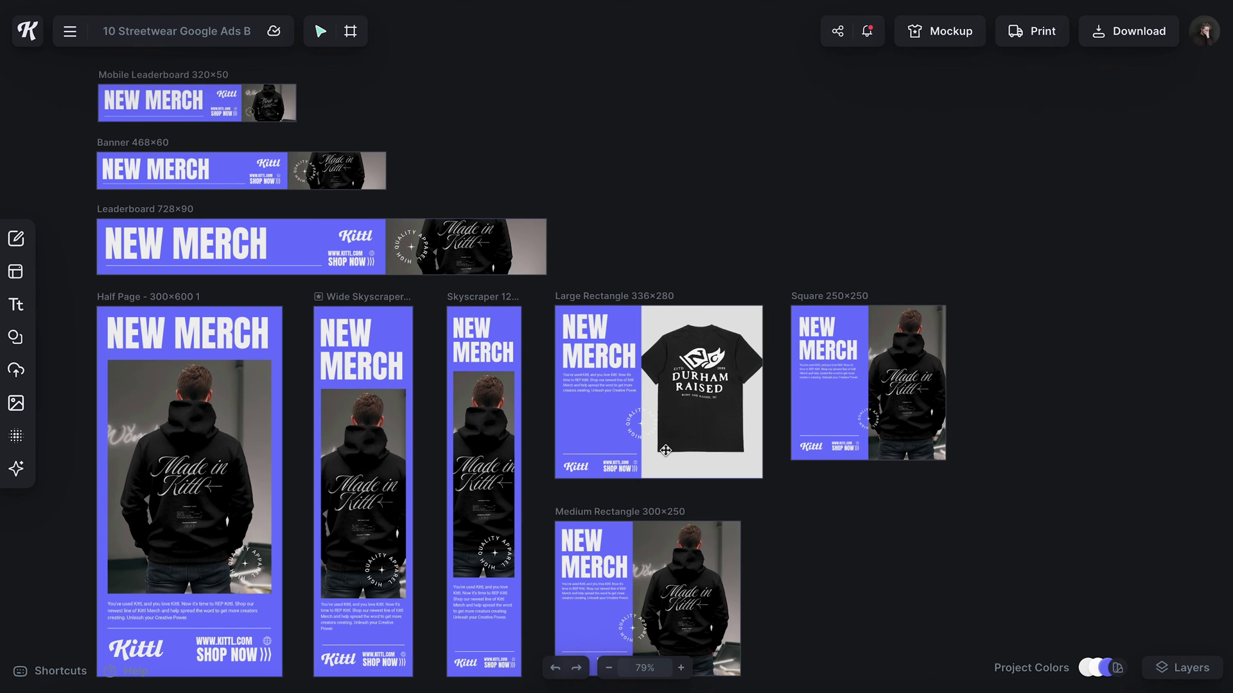
scroll(665, 449, "up", 5)
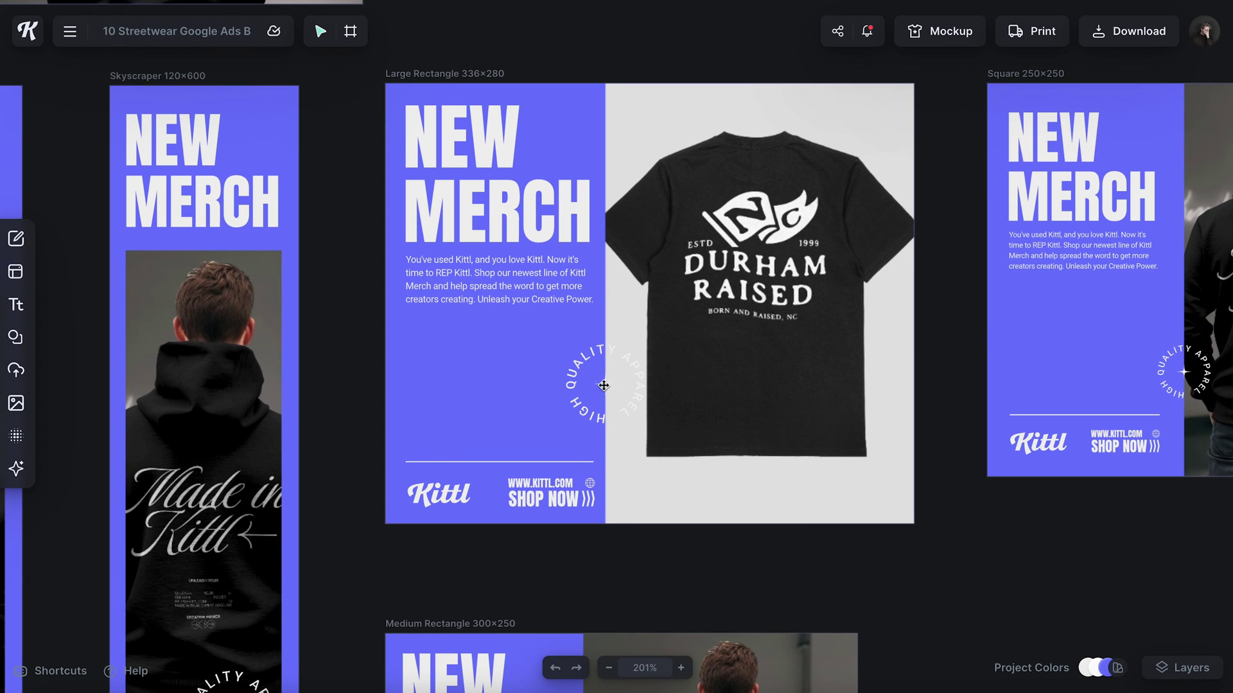
Darken the HIGH QUALITY APPAREL badge colour and check the T-shirt photo
left_click(605, 386)
left_click(1028, 142)
left_click_drag(1021, 289, 897, 377)
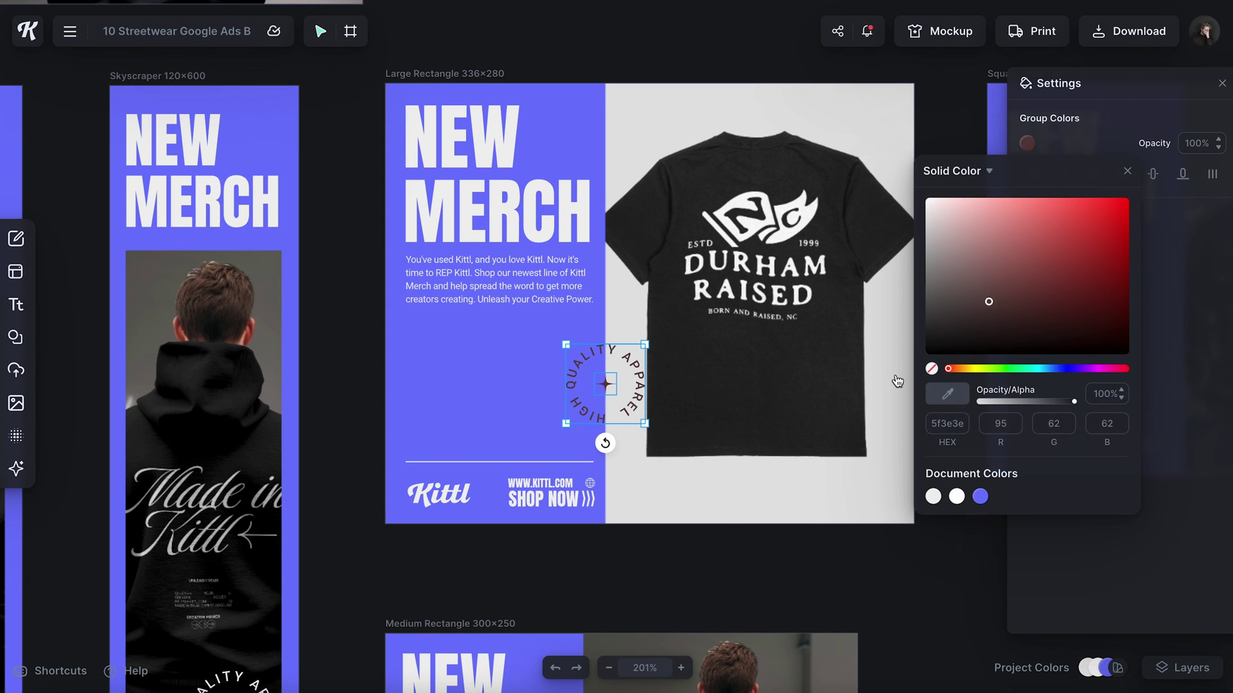
left_click(708, 46)
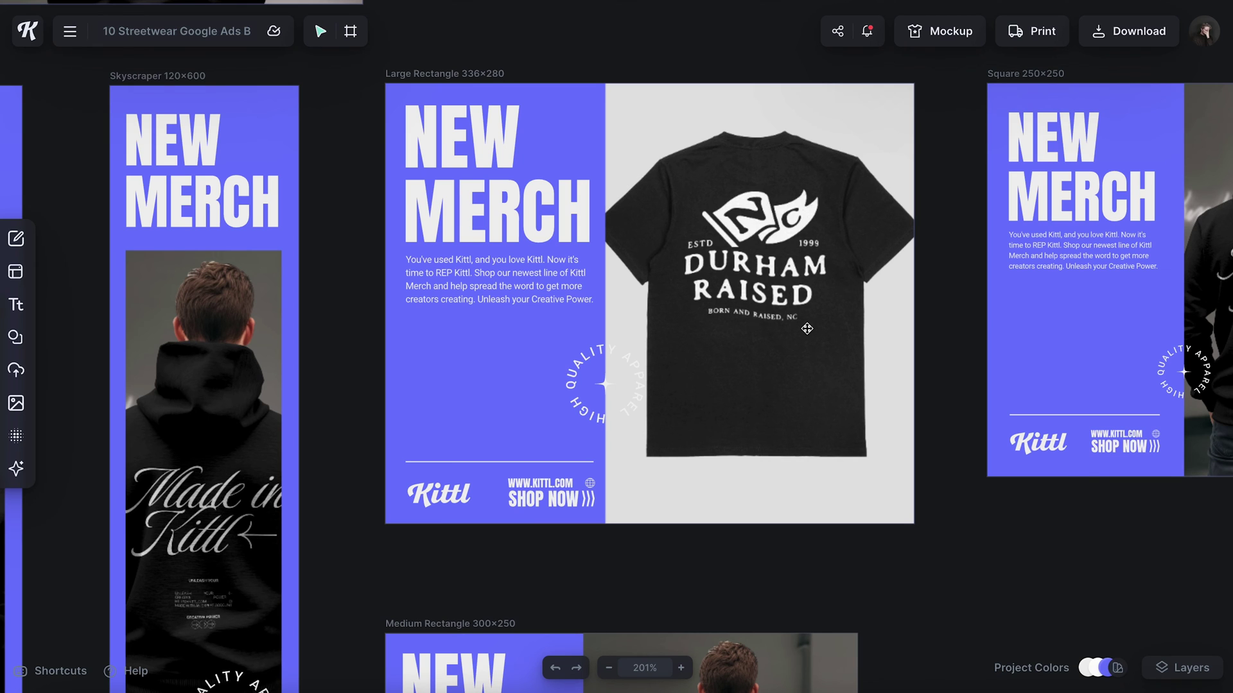
left_click(805, 325)
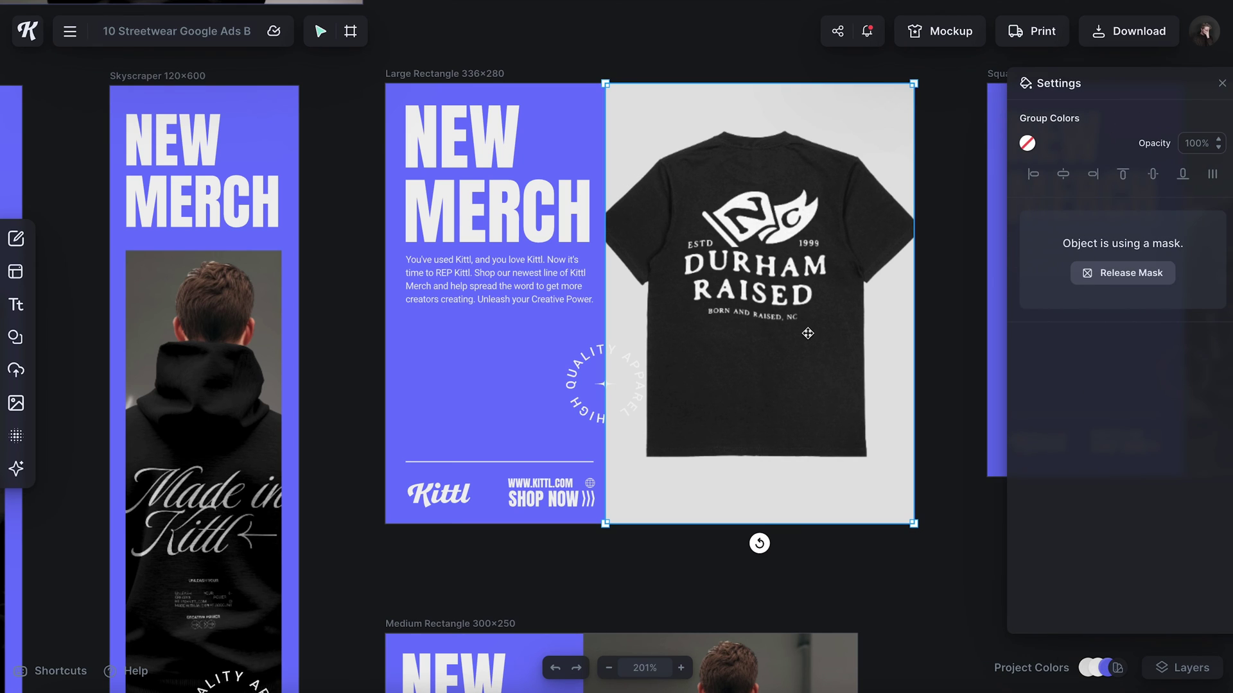
left_click(967, 532)
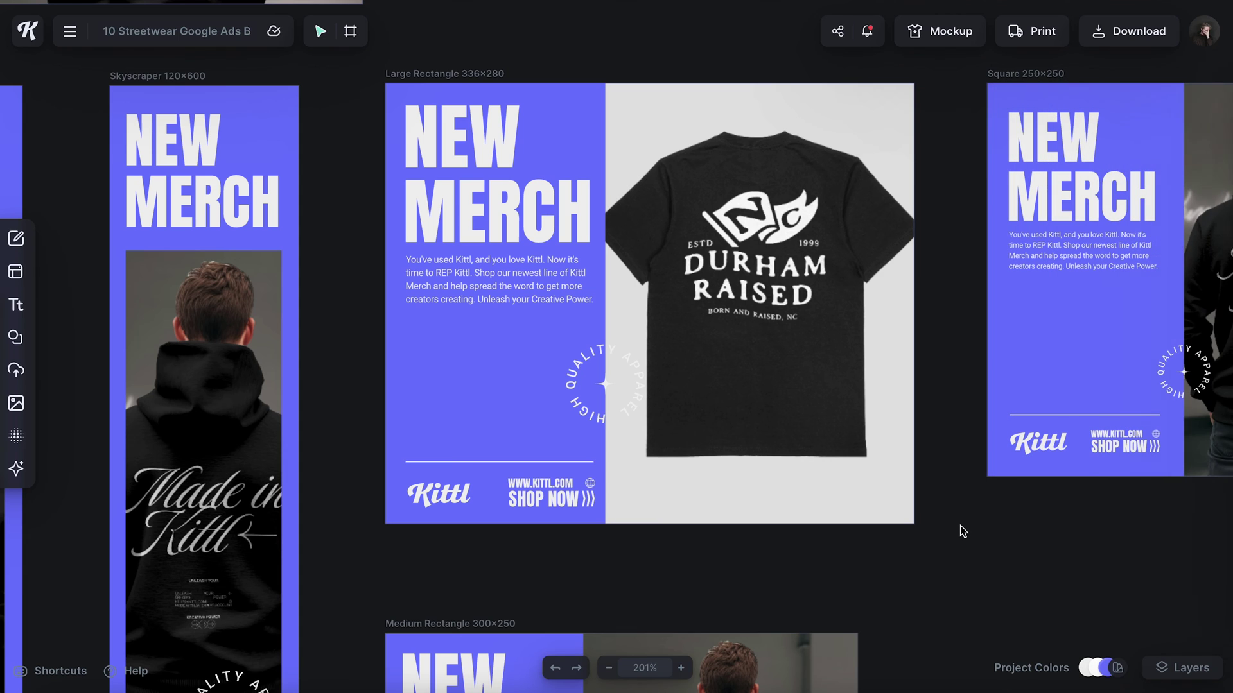
scroll(752, 463, "down", 3)
scroll(752, 464, "down", 3)
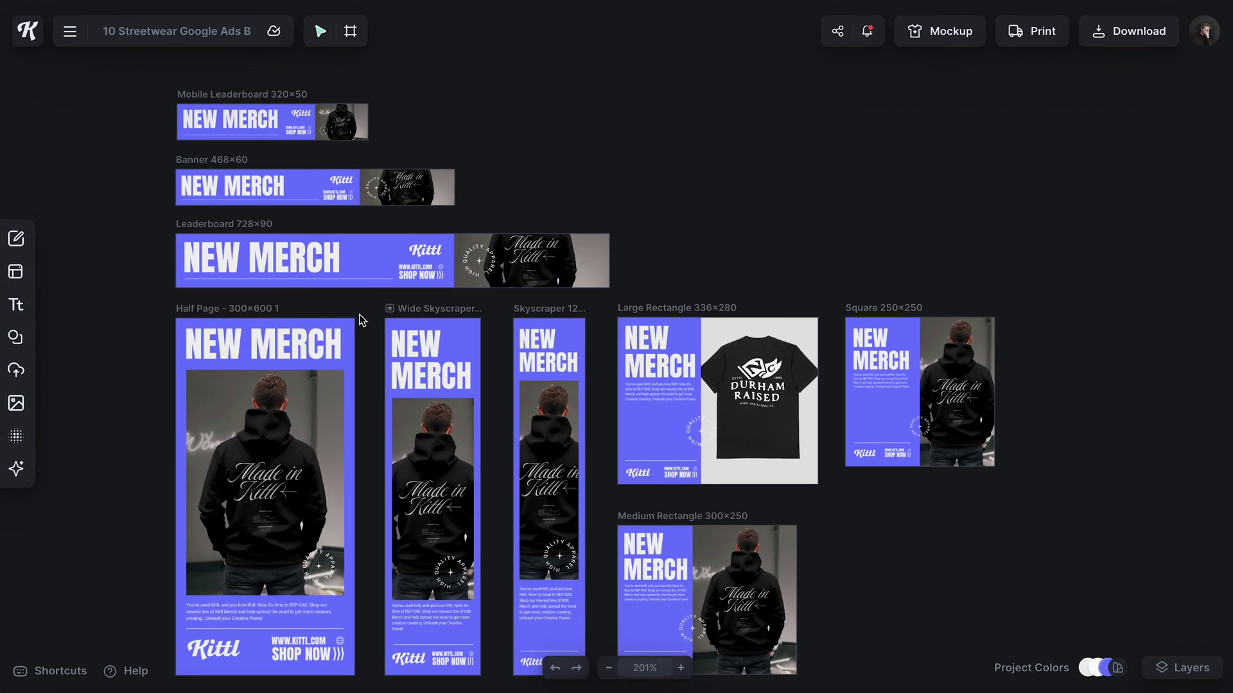